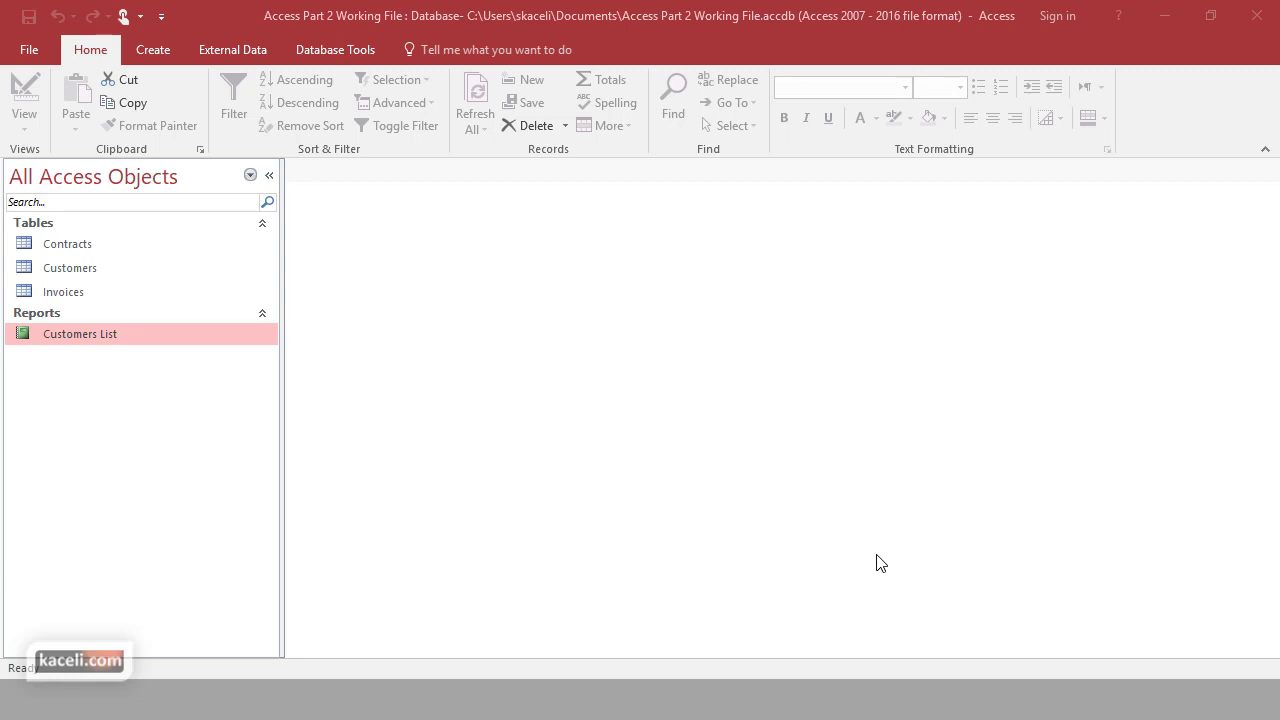
Step: Open the database relationships and examine the fields and links of the Customers, Contracts and Invoices tables
click(340, 49)
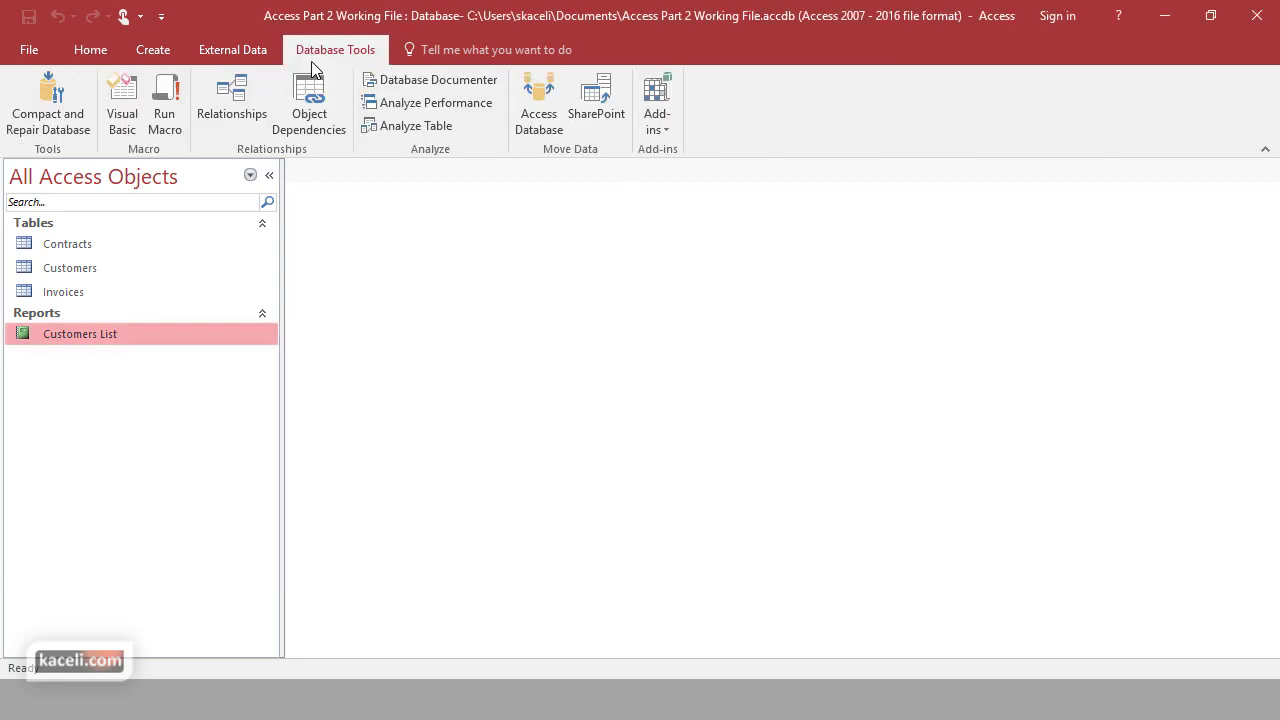
click(245, 101)
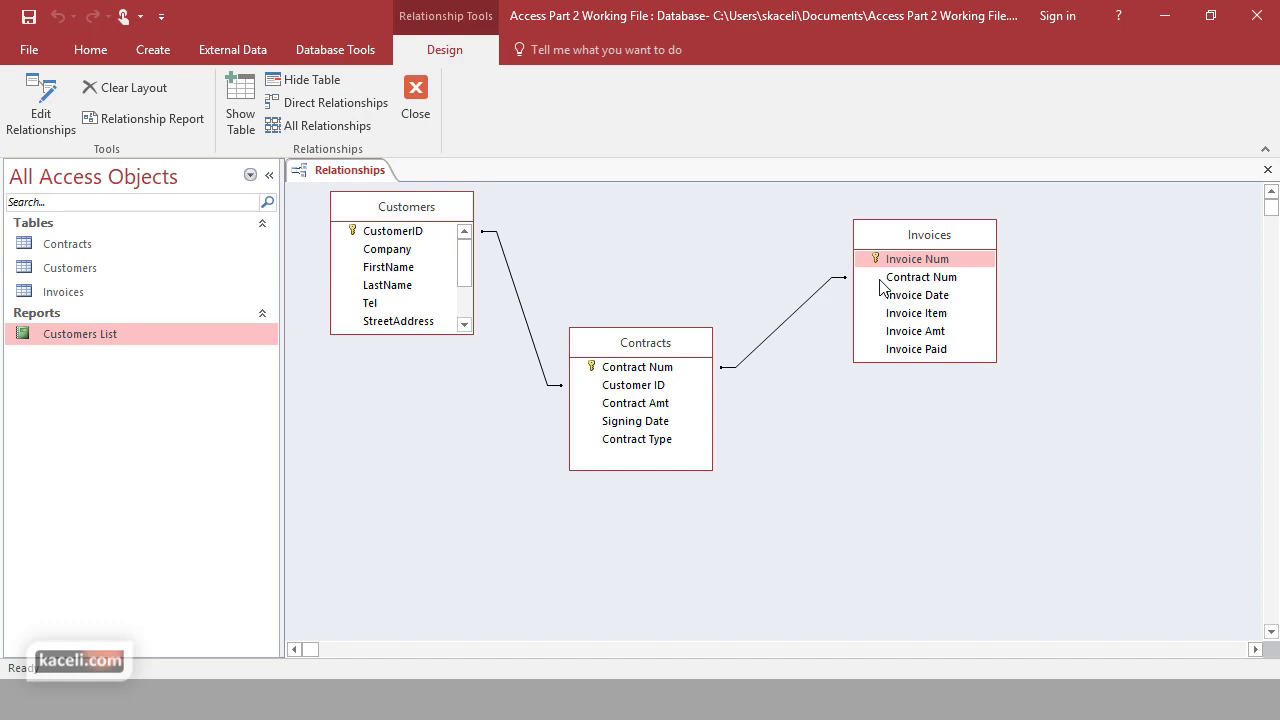
click(927, 263)
click(390, 287)
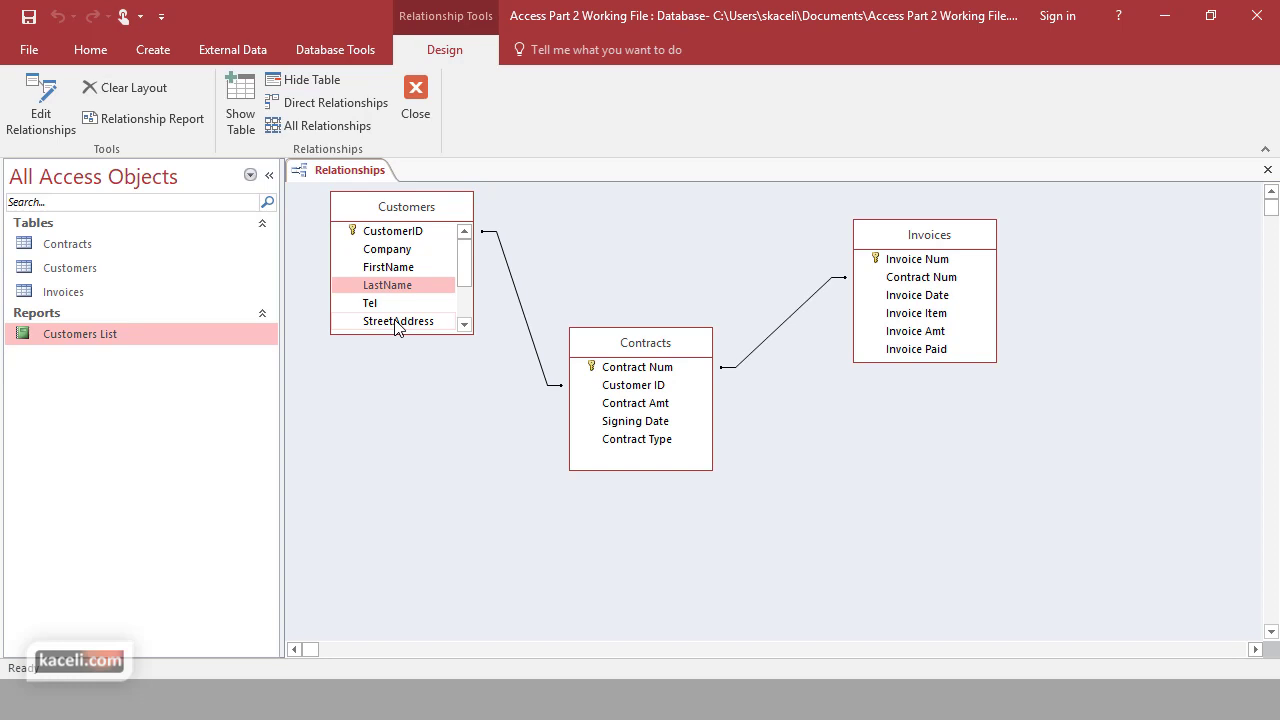
click(464, 324)
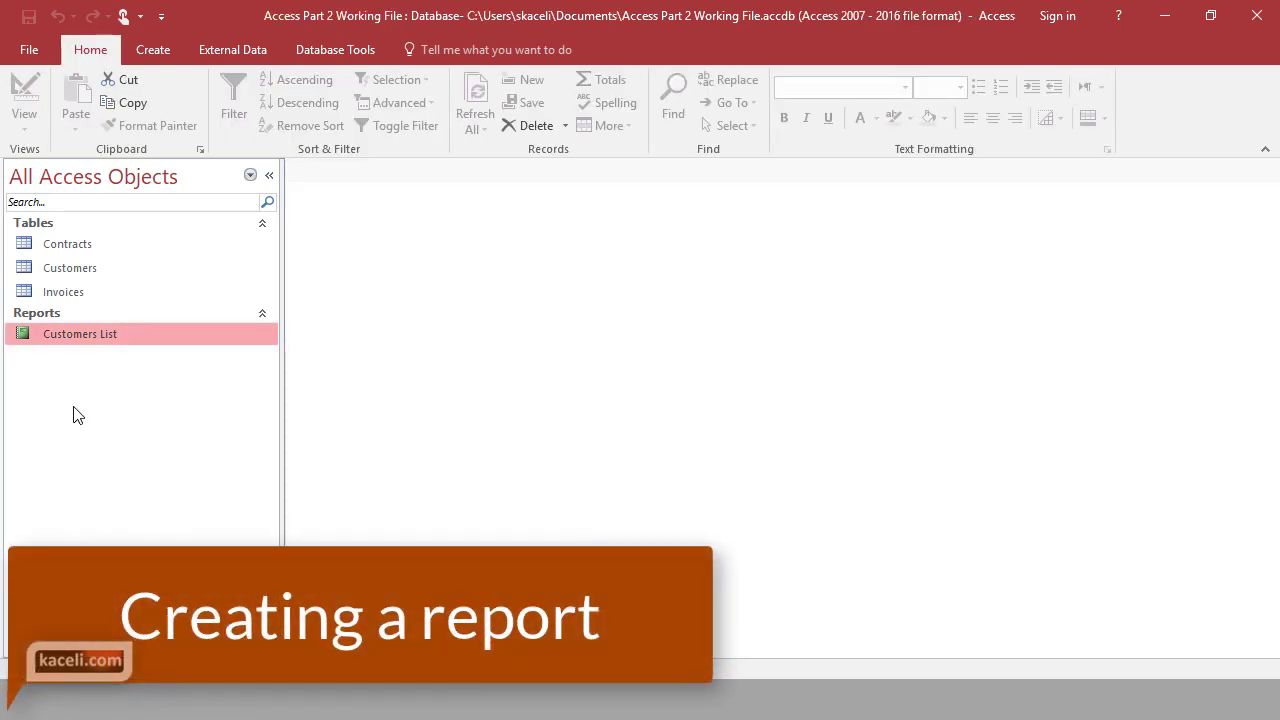
Step: Start the Report Wizard and add CustomerID, FirstName, LastName, Tel and Email from the Customers table
click(155, 50)
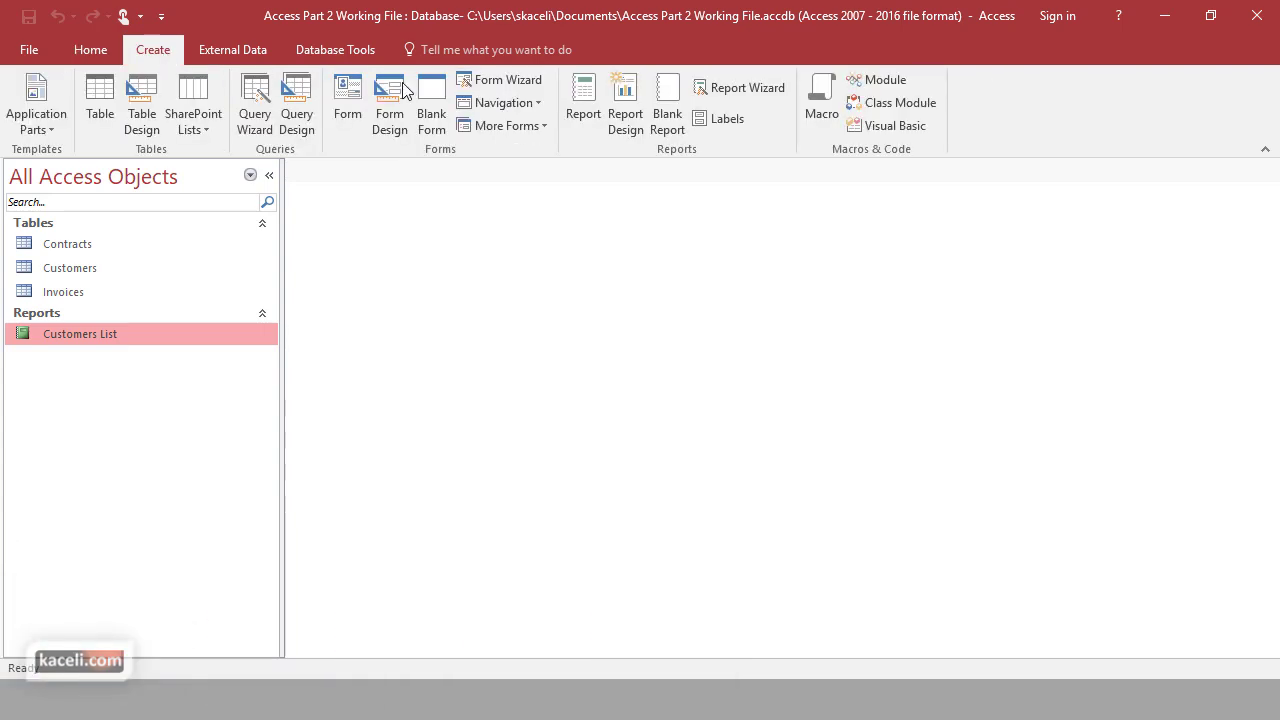
click(755, 88)
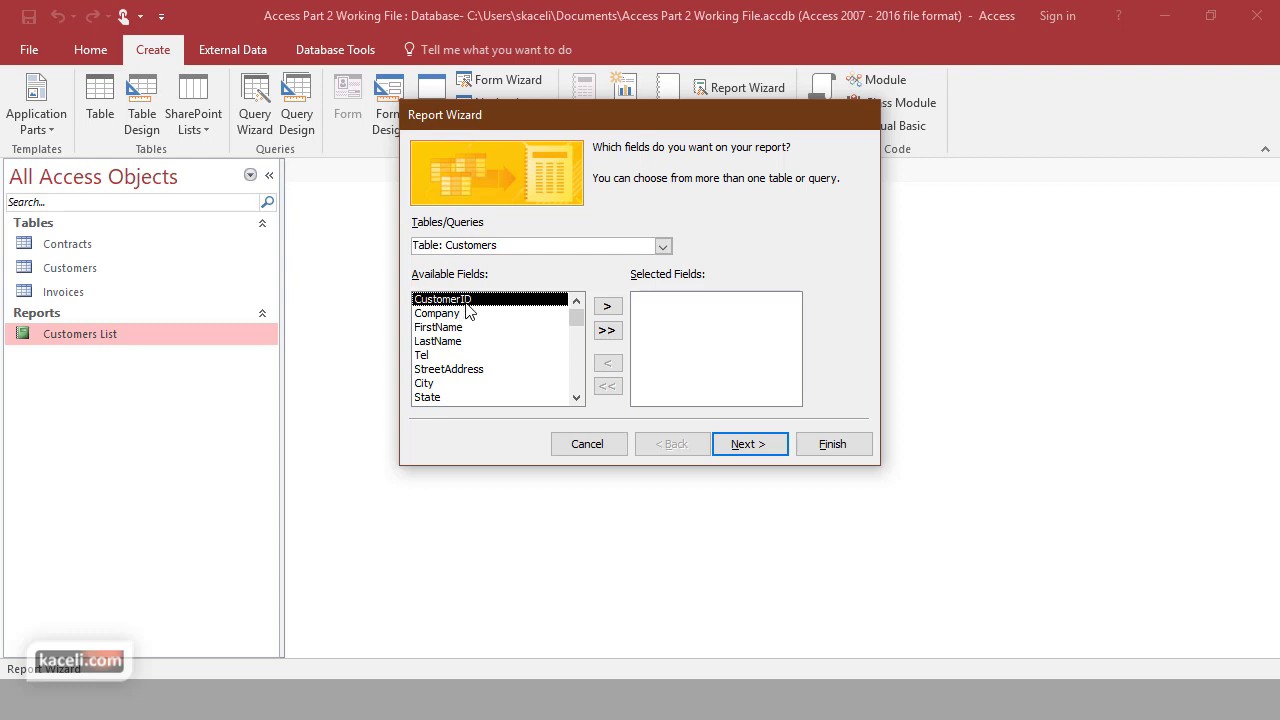
click(607, 306)
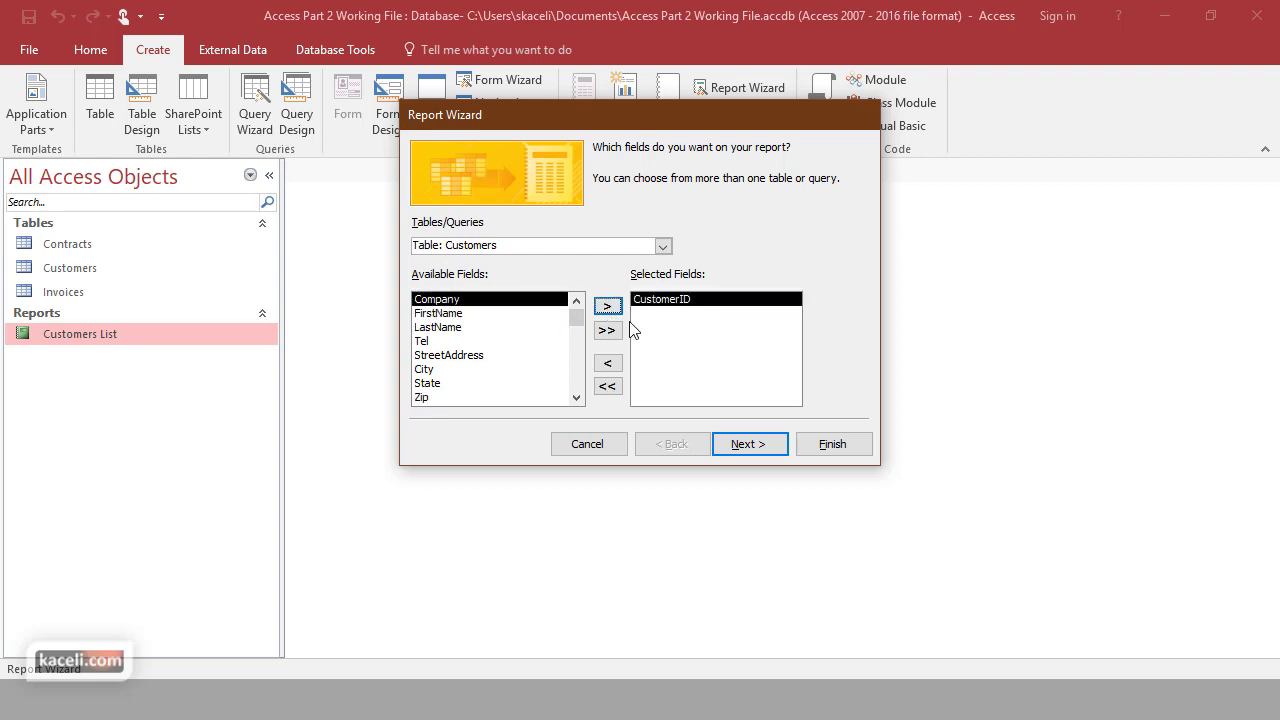
click(450, 313)
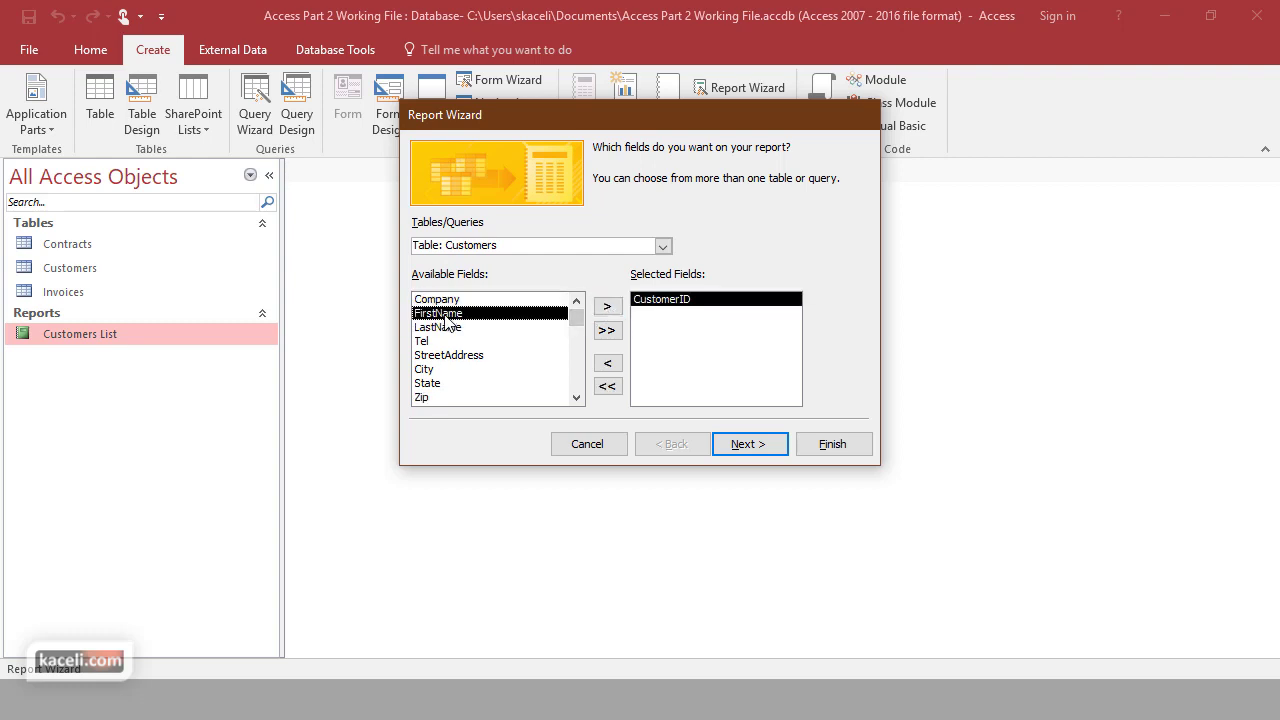
click(607, 306)
click(607, 306)
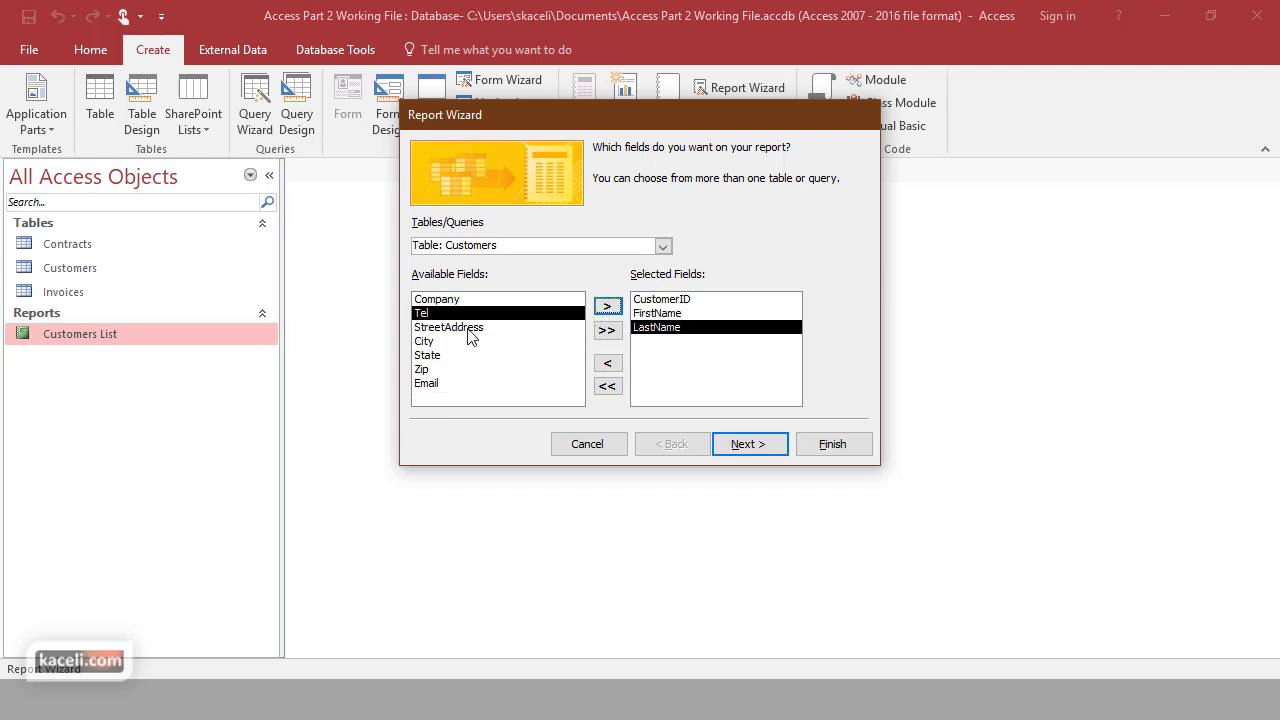
click(608, 308)
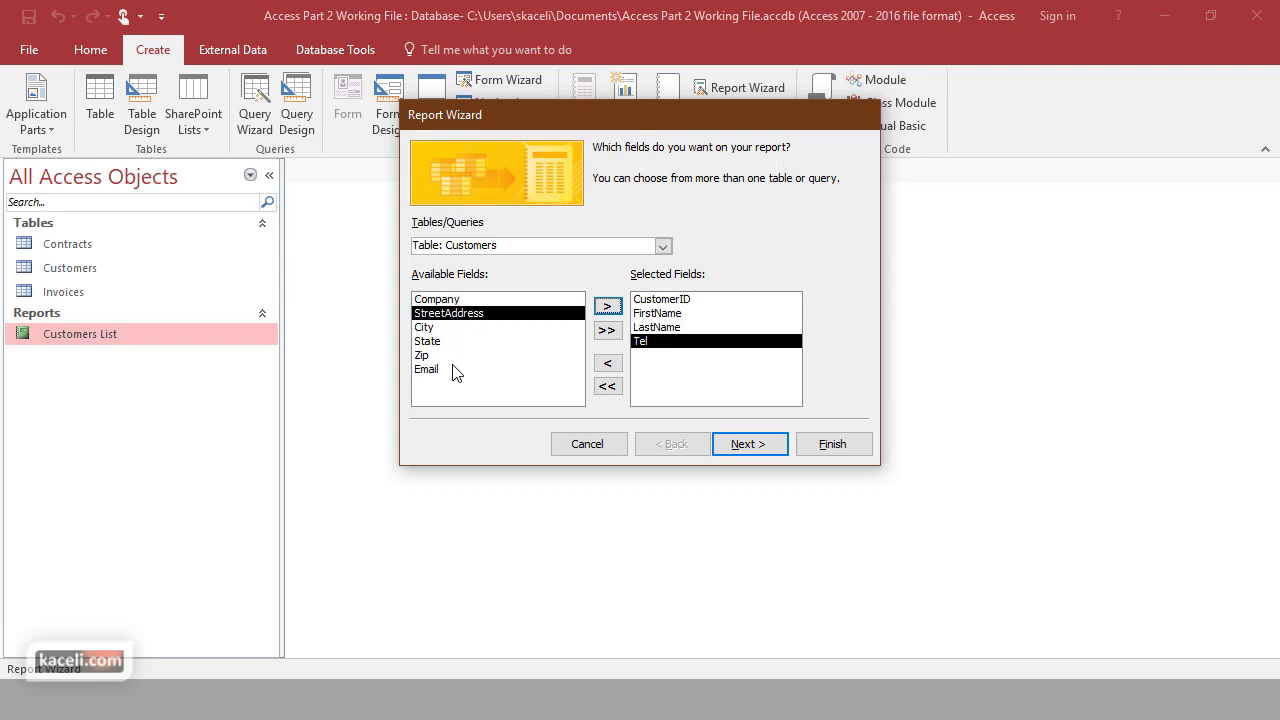
click(437, 370)
click(607, 307)
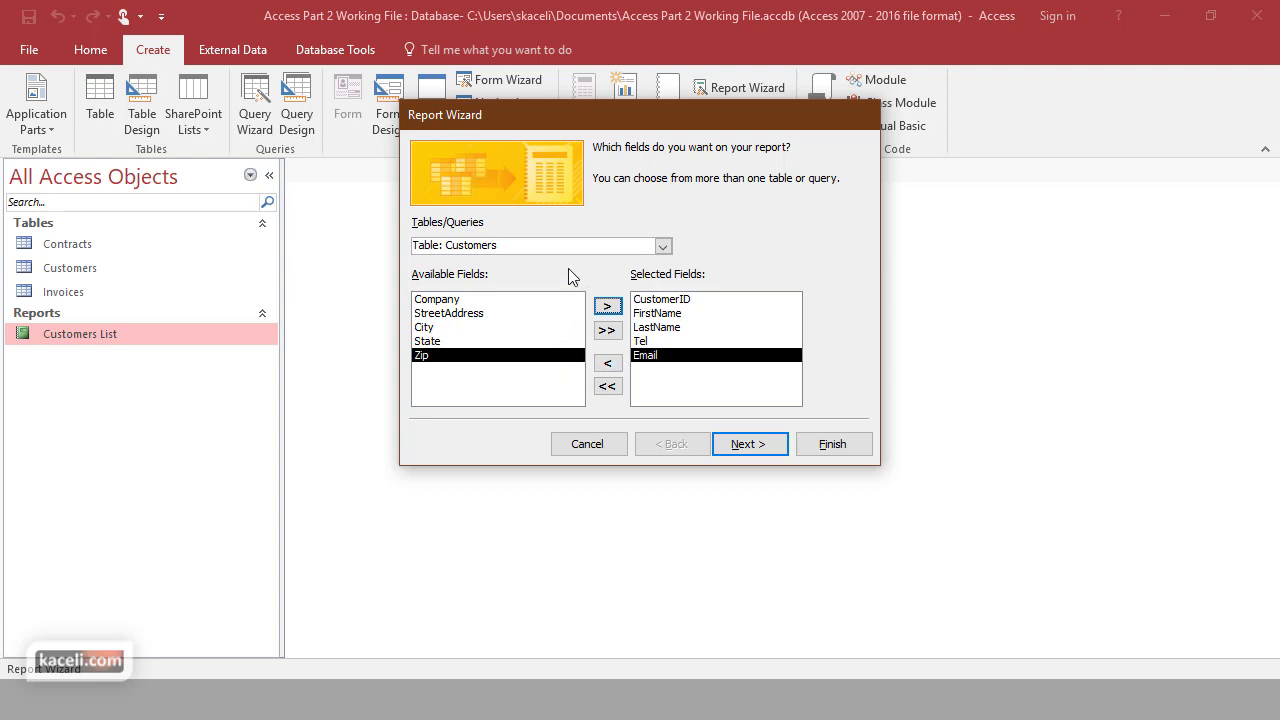
Step: Add the Contract Amt and Contract Type fields from the Contracts table to the report
click(662, 246)
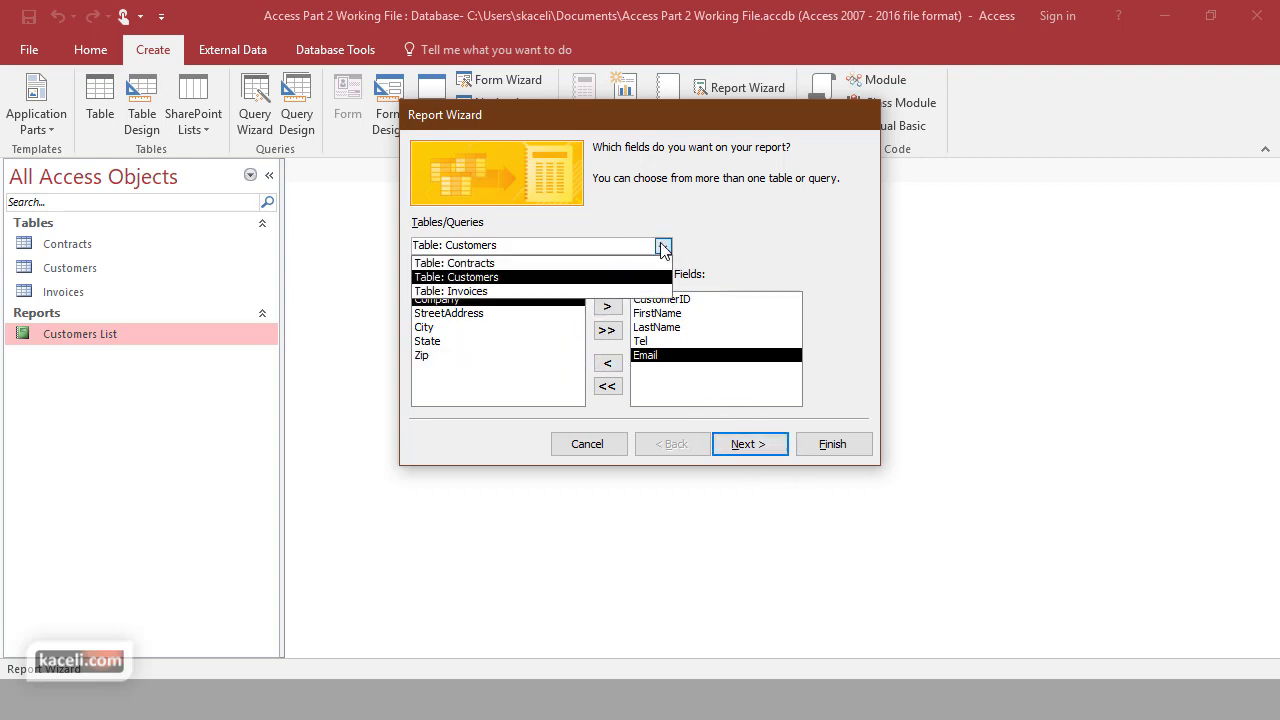
click(491, 264)
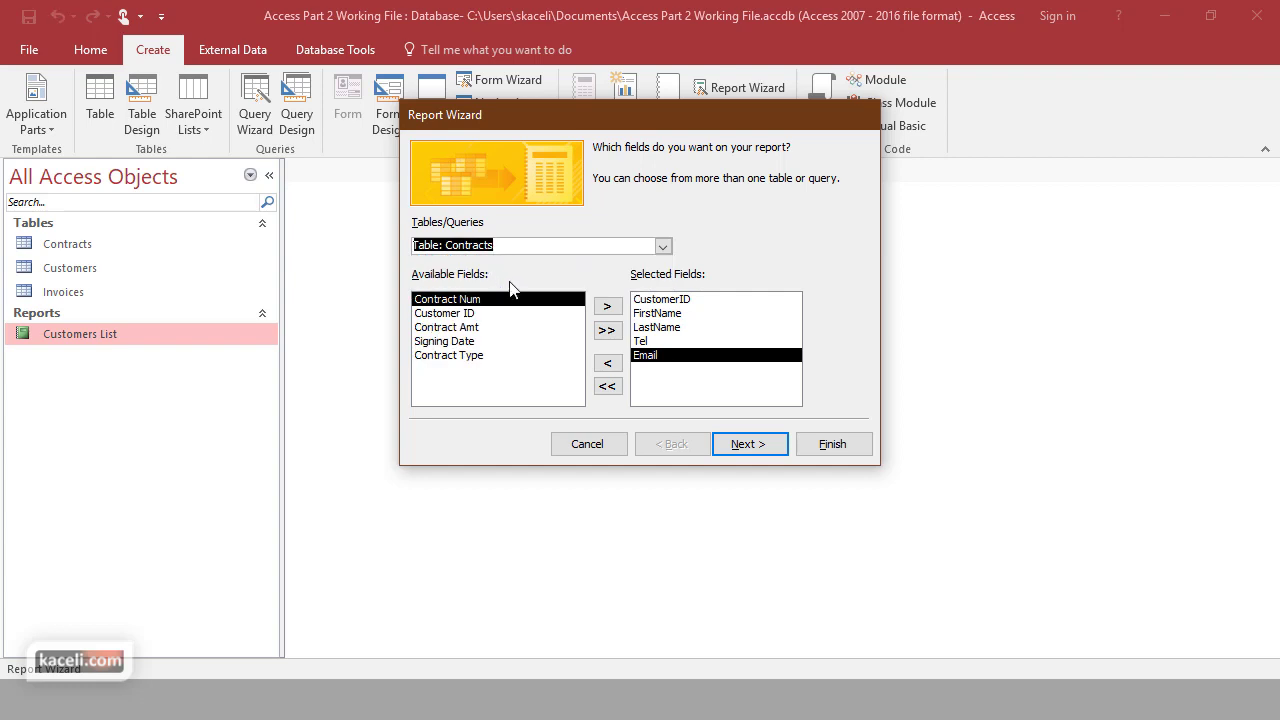
click(463, 328)
click(607, 306)
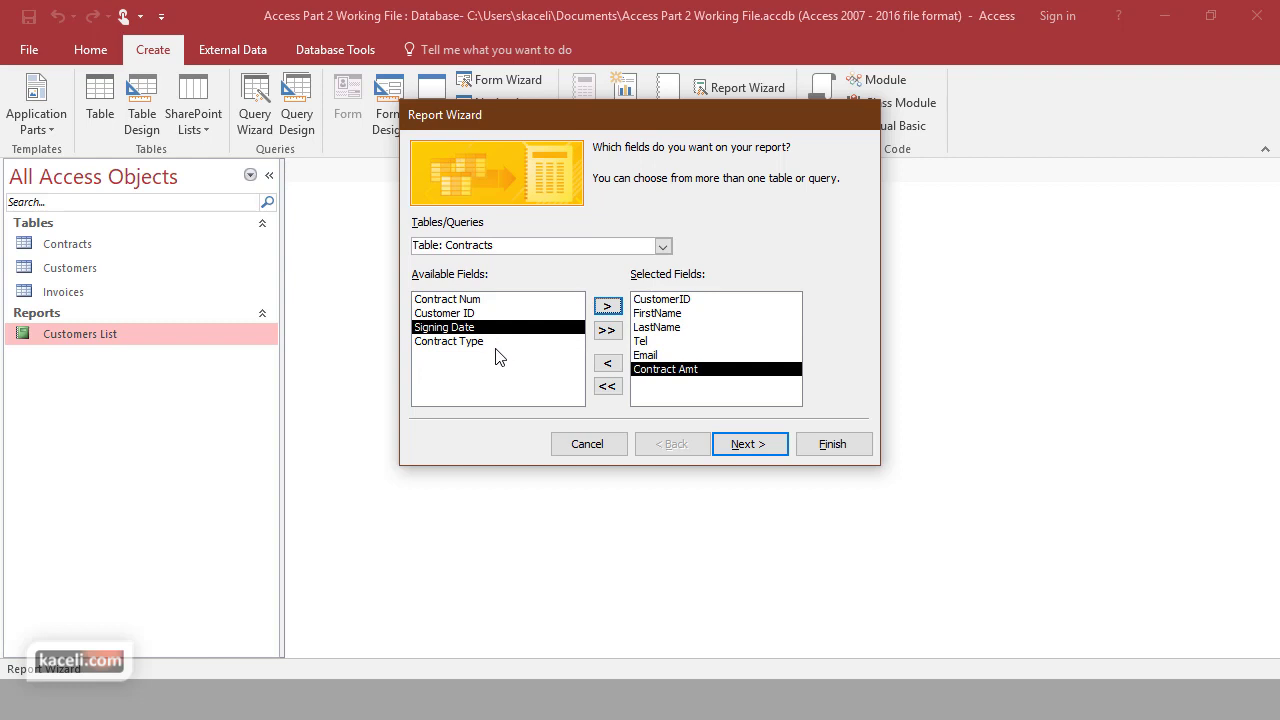
click(476, 341)
click(607, 306)
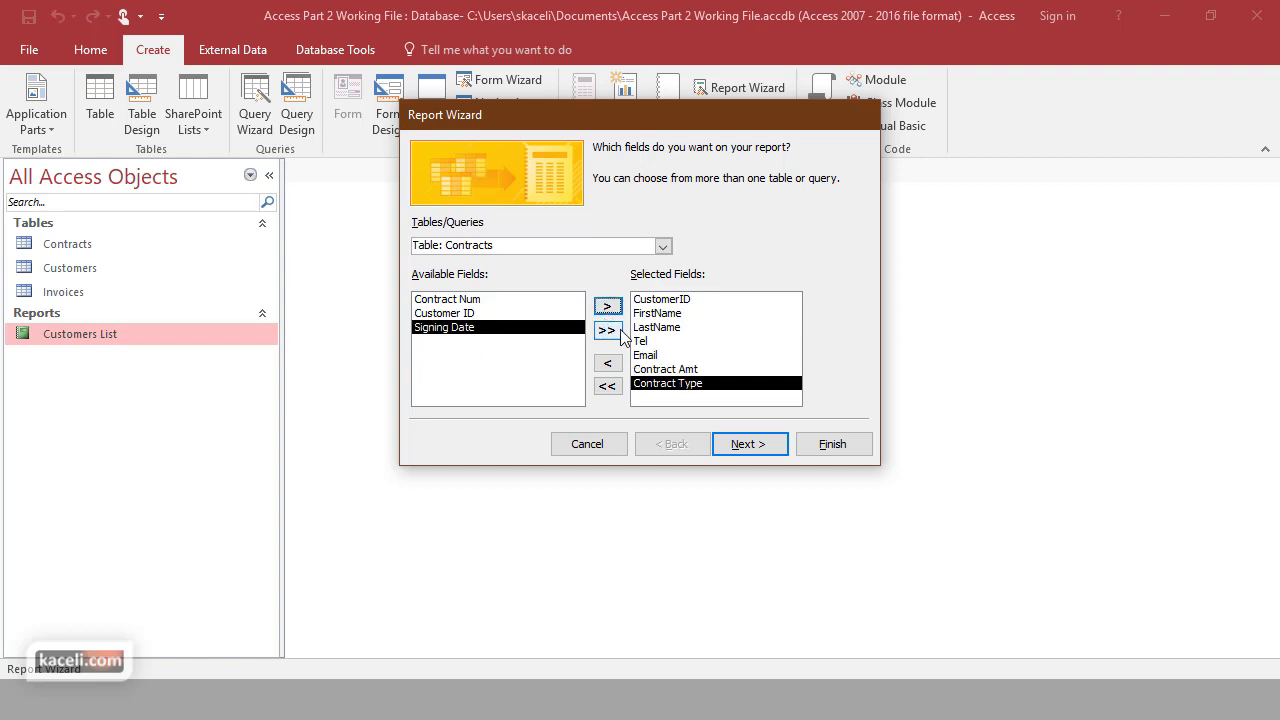
Step: Keep the data viewed by Customers without extra grouping levels and sort the detail records by Contract Amt, ascending
click(755, 446)
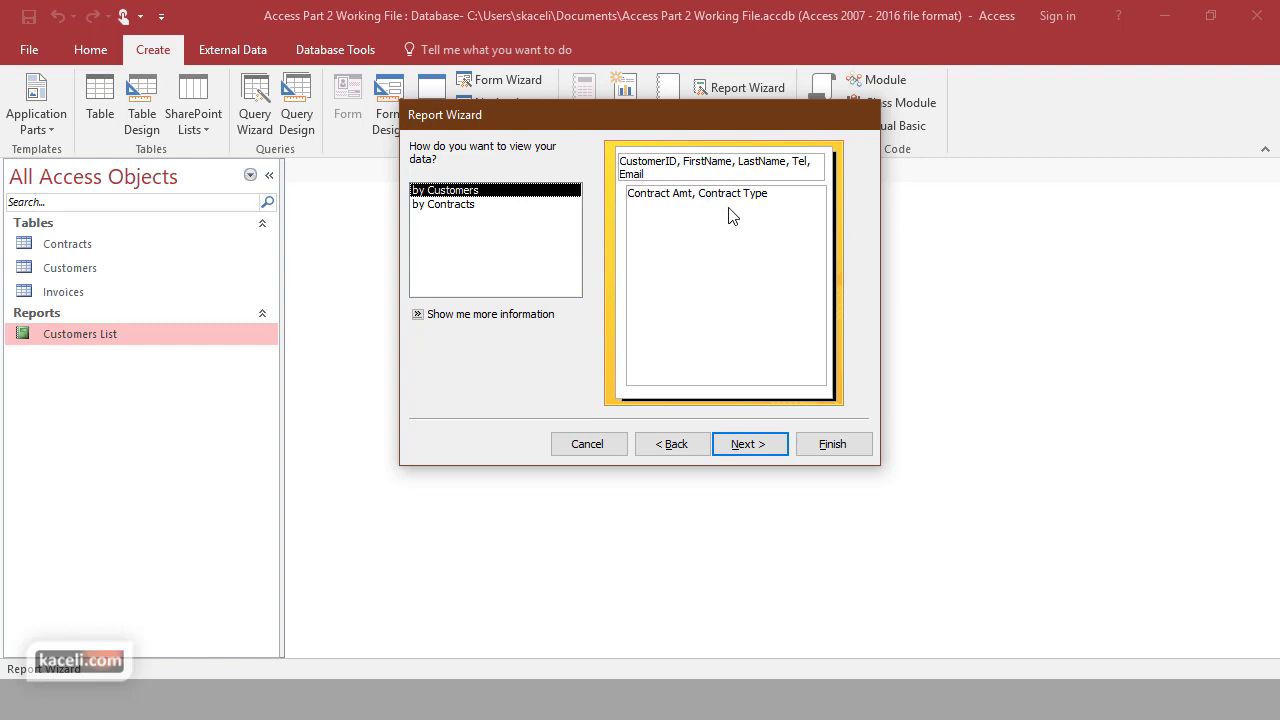
click(765, 452)
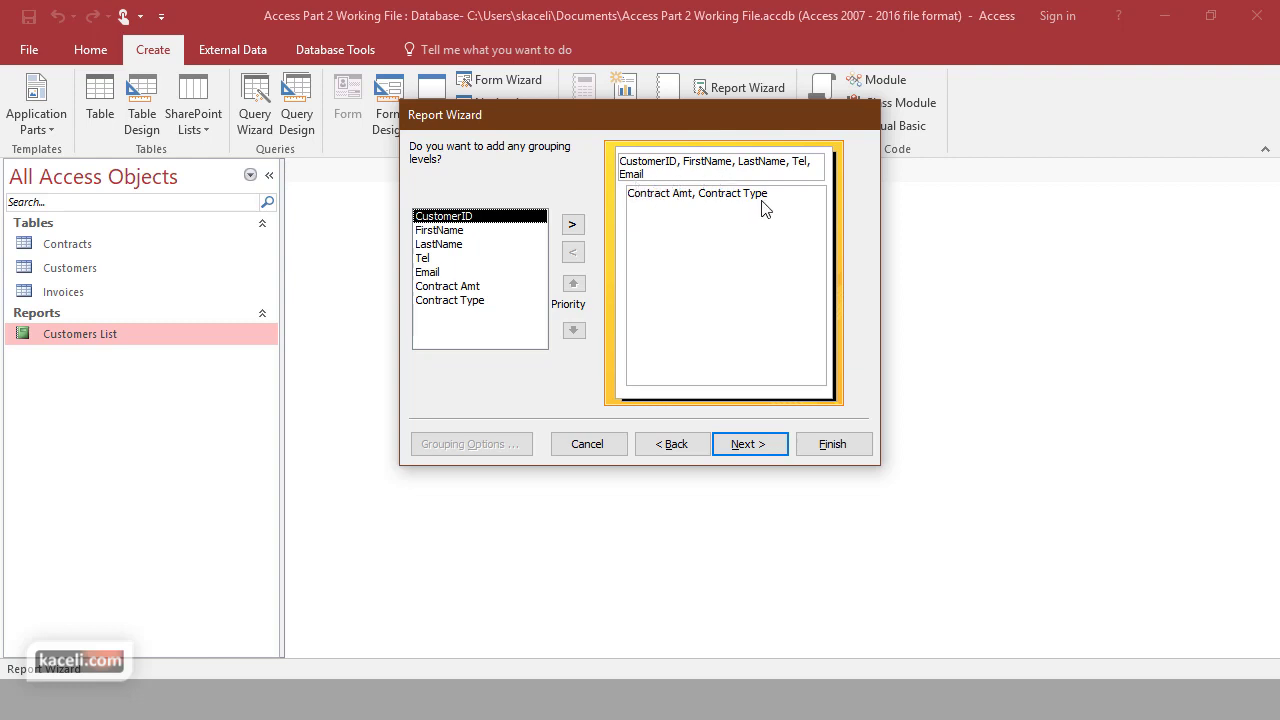
click(750, 446)
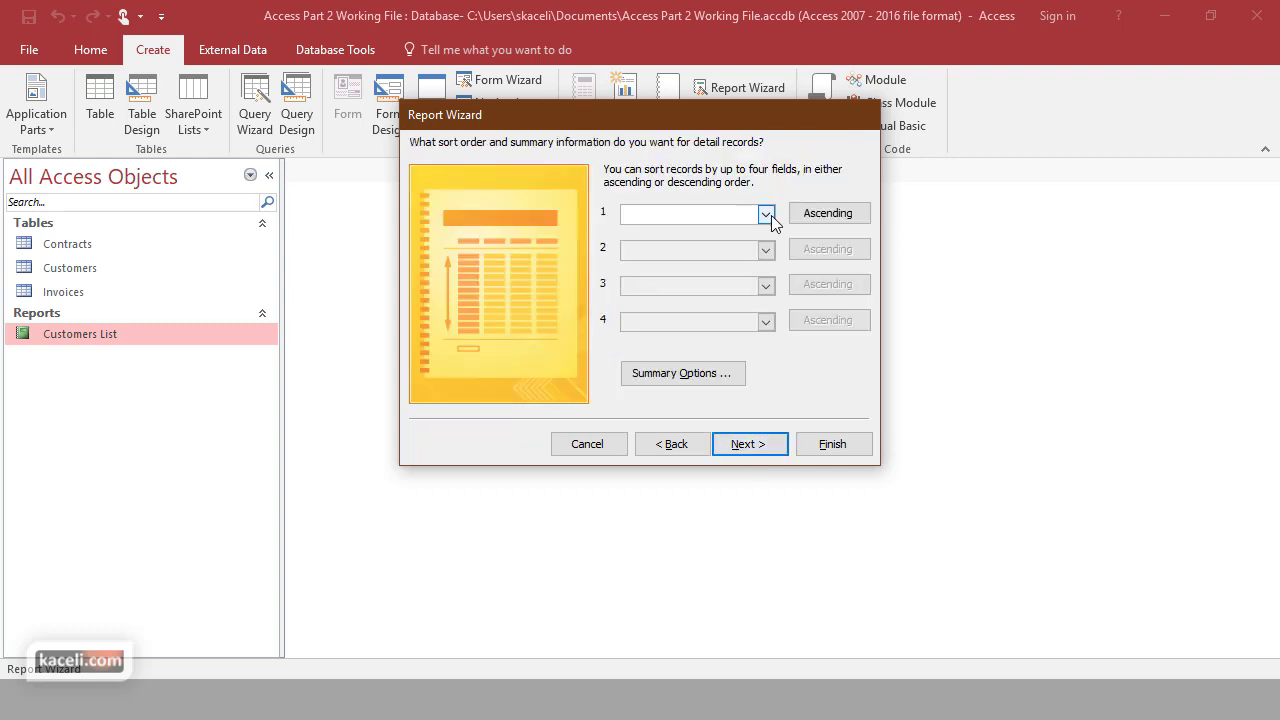
click(766, 214)
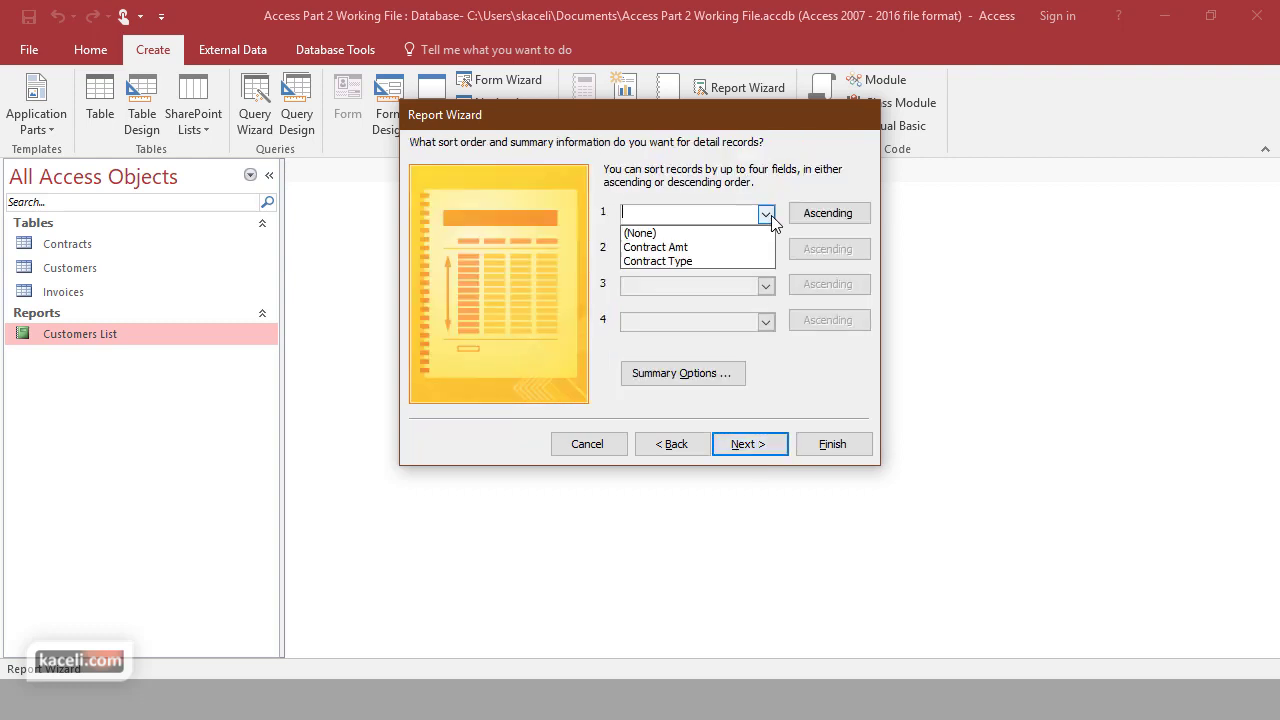
click(672, 247)
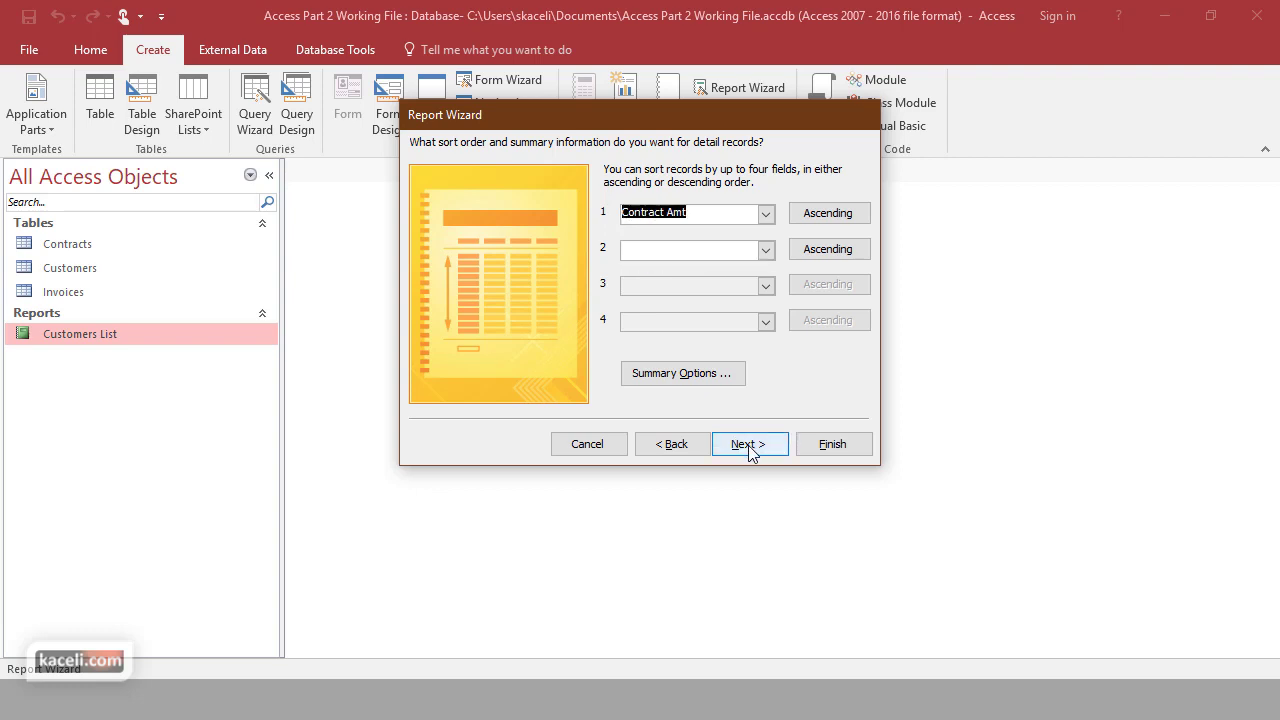
Step: Add a Sum summary for Contract Amt with detail and summary shown, and continue to the layout settings
click(706, 378)
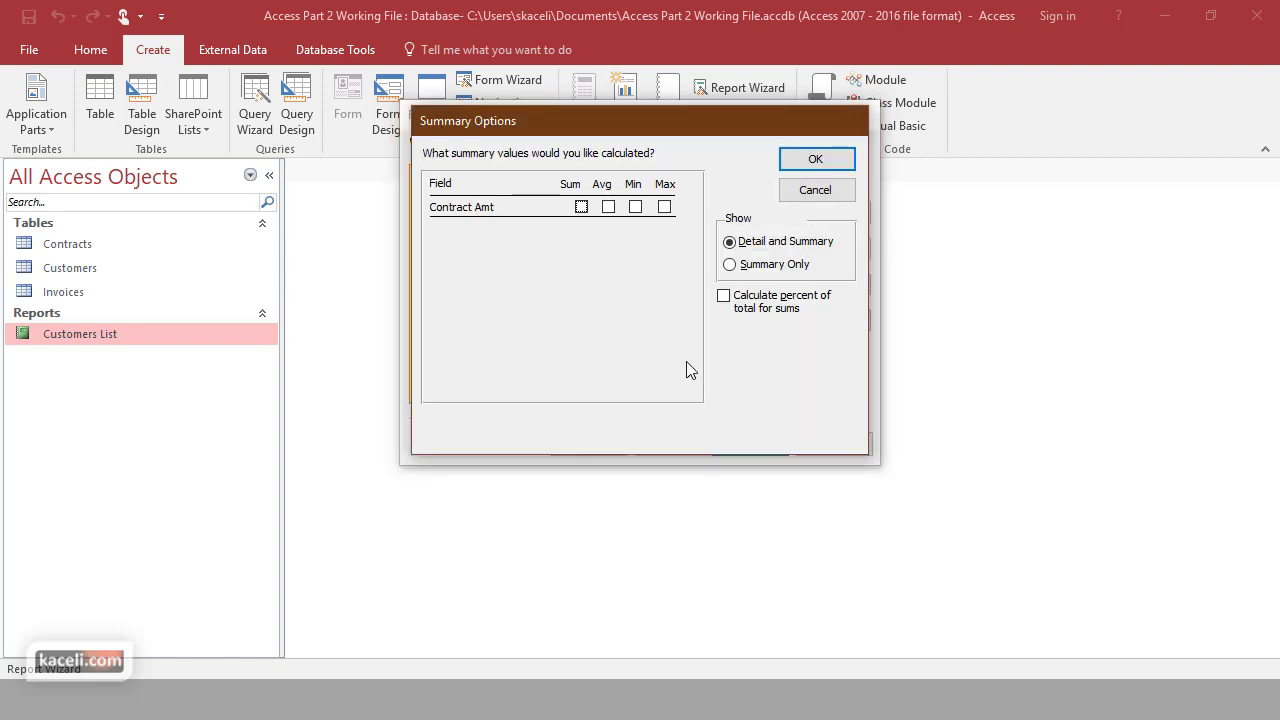
click(582, 210)
click(815, 160)
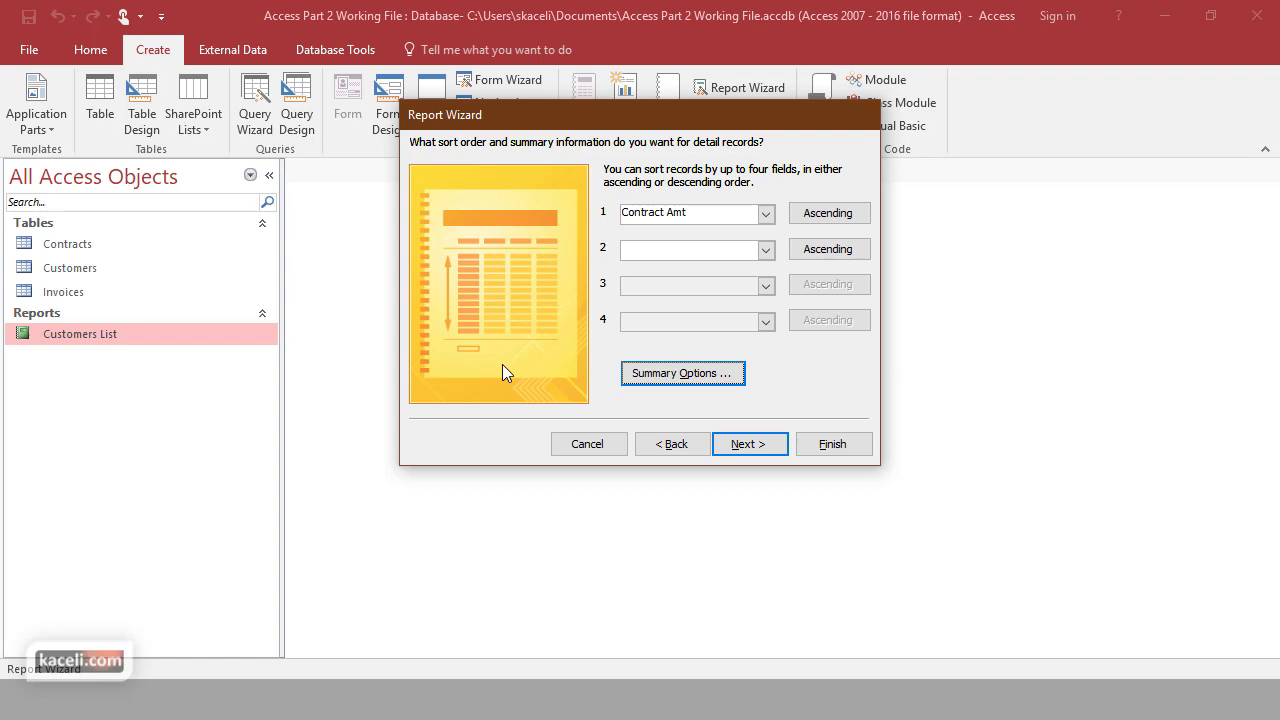
click(741, 444)
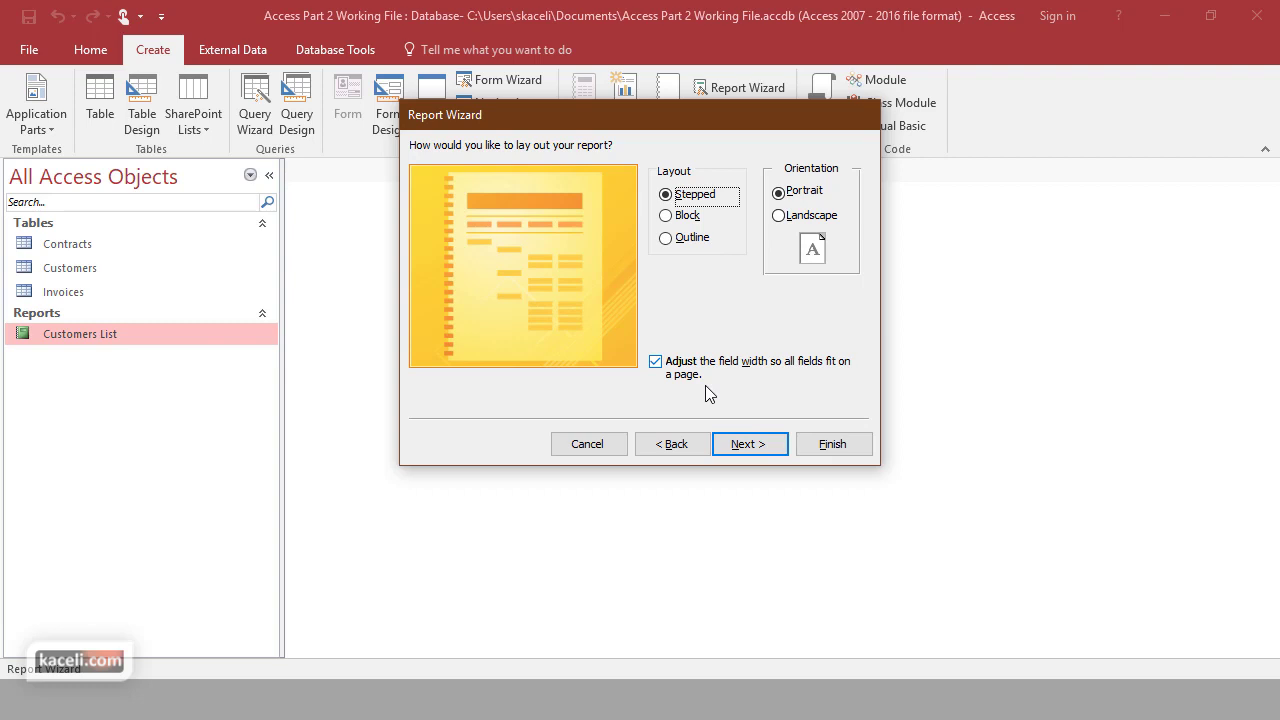
Step: Accept the stepped portrait layout, title the report "Contracts by Customer" and finish the wizard with a preview
click(755, 451)
click(627, 172)
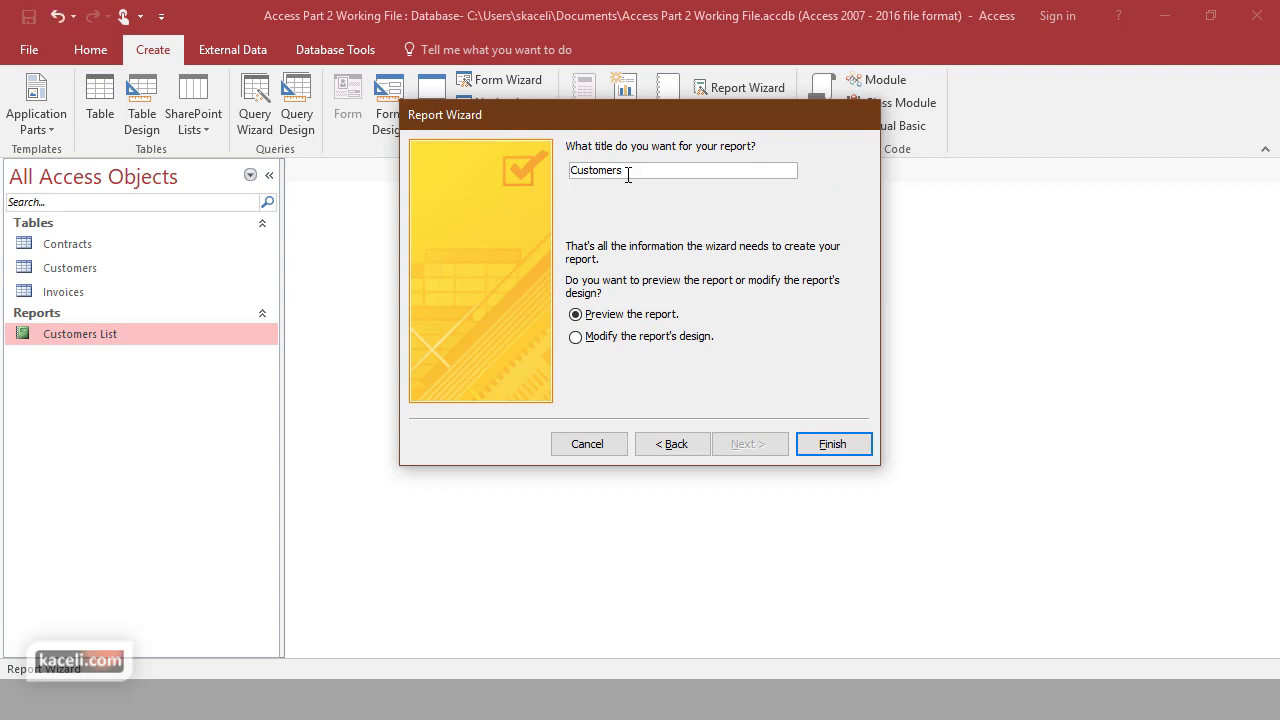
text(and Contrac)
text(t)
key(BackSpace)
key(BackSpace)
key(BackSpace)
key(BackSpace)
key(BackSpace)
key(BackSpace)
key(BackSpace)
key(BackSpace)
key(BackSpace)
key(BackSpace)
key(BackSpace)
key(BackSpace)
key(BackSpace)
key(BackSpace)
key(BackSpace)
key(BackSpace)
key(BackSpace)
key(BackSpace)
key(BackSpace)
key(BackSpace)
text(Cont)
key(BackSpace)
key(BackSpace)
text(to)
click(835, 452)
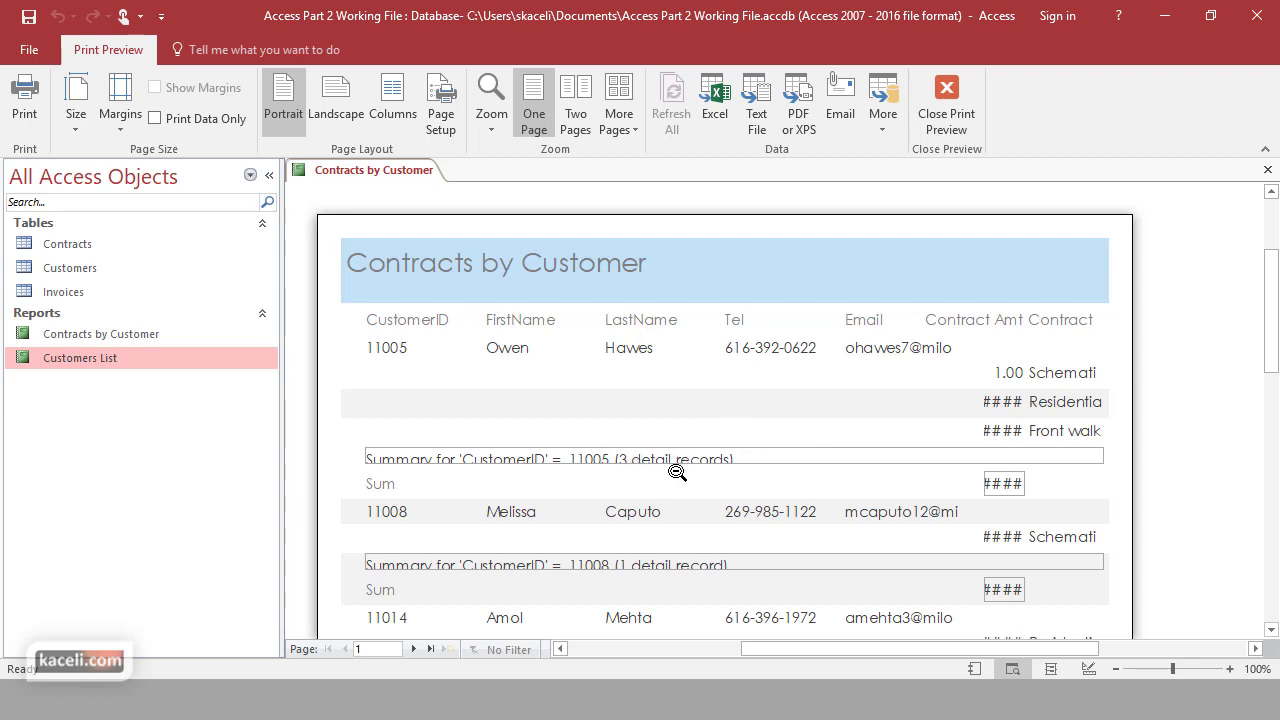
Step: Look over the contract amounts and sums in the new report's preview and close it
scroll(669, 468, down, 1)
scroll(667, 478, down, 1)
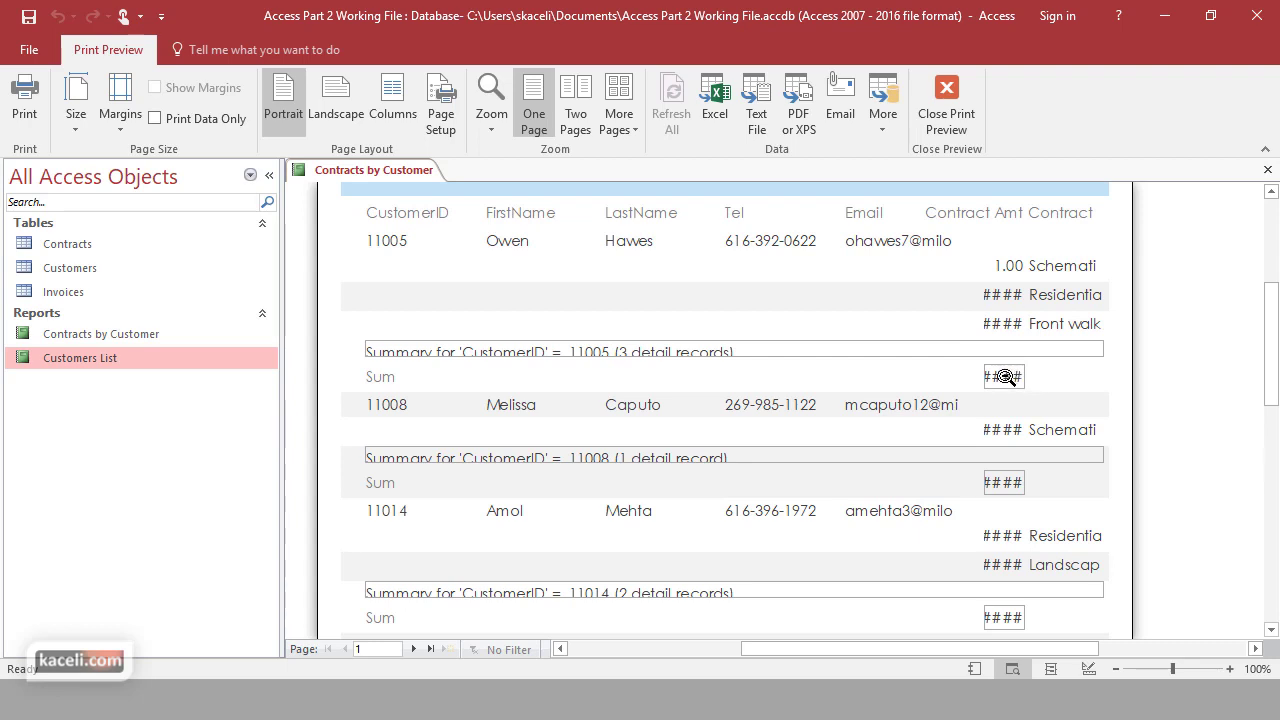
click(1268, 170)
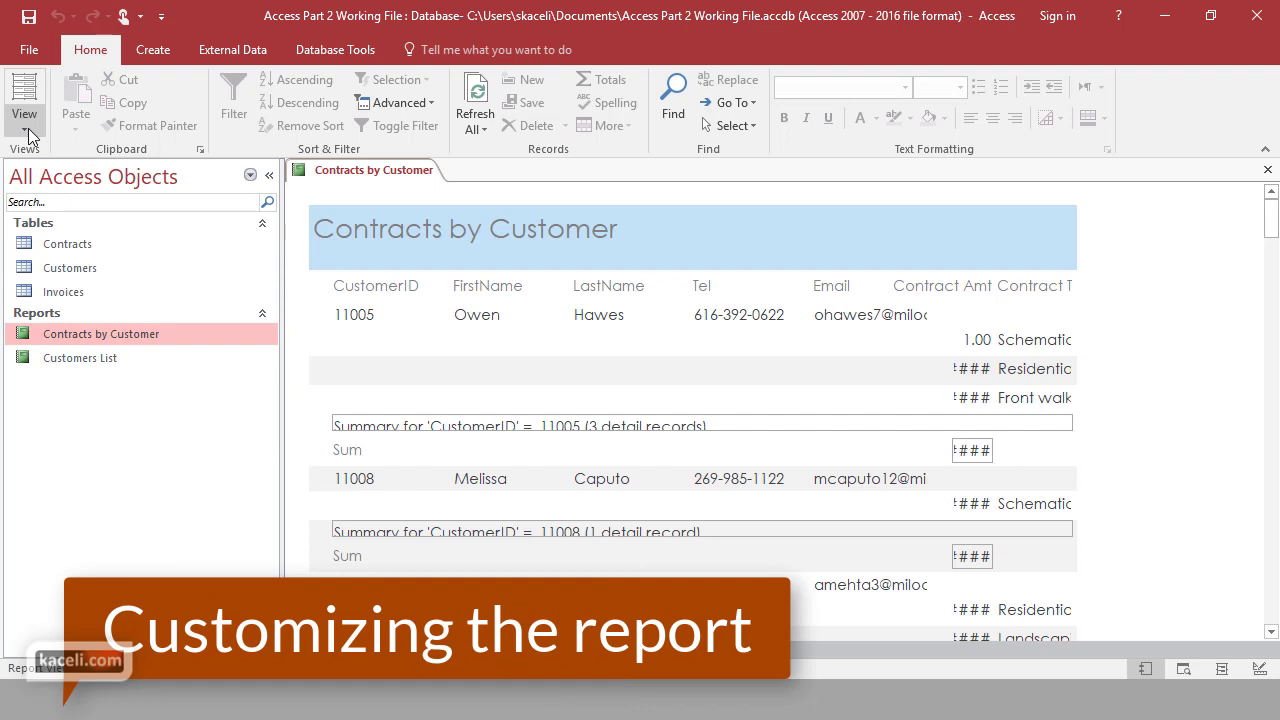
Step: Show the Contracts by Customer report in Print Preview and examine its first page down to the footer
click(28, 133)
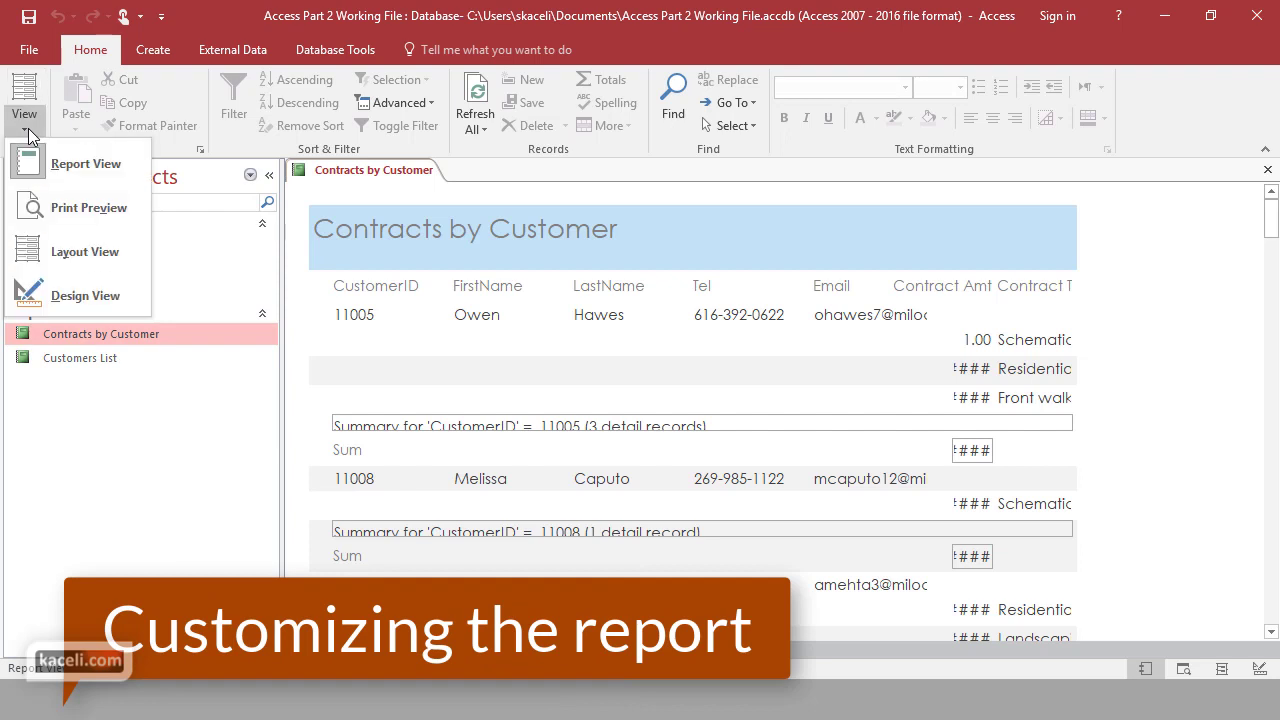
click(95, 211)
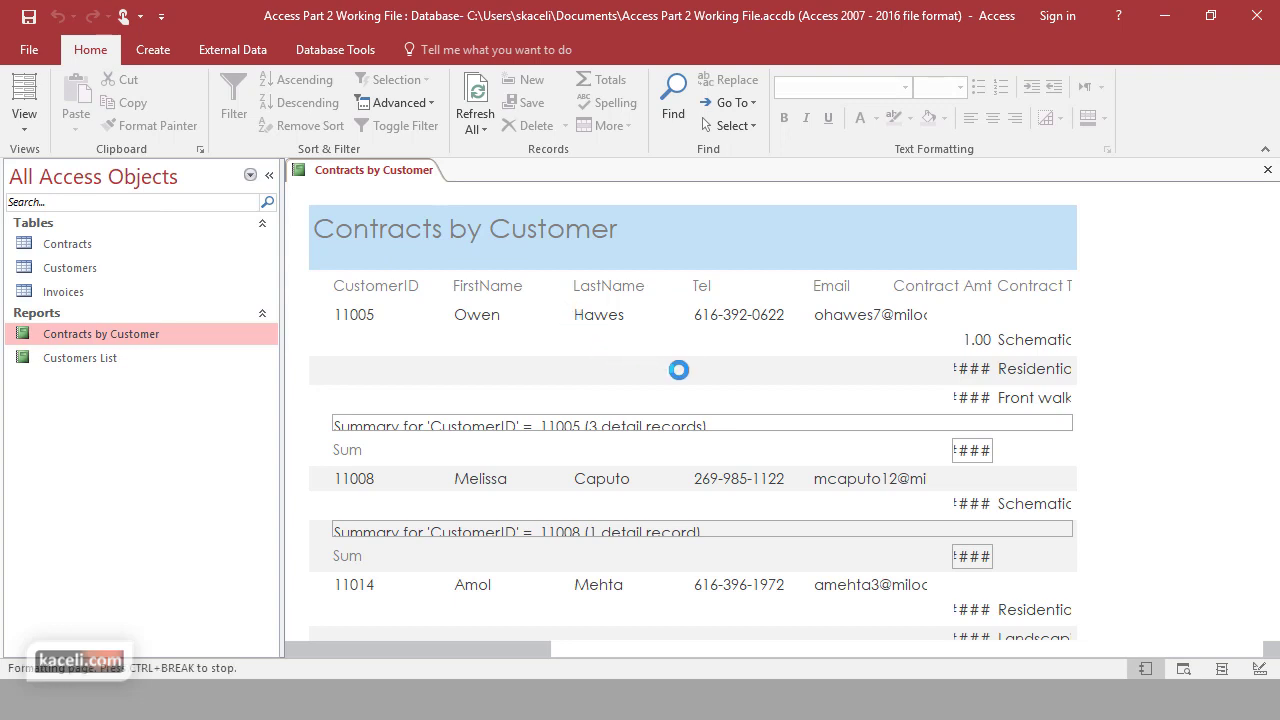
click(842, 390)
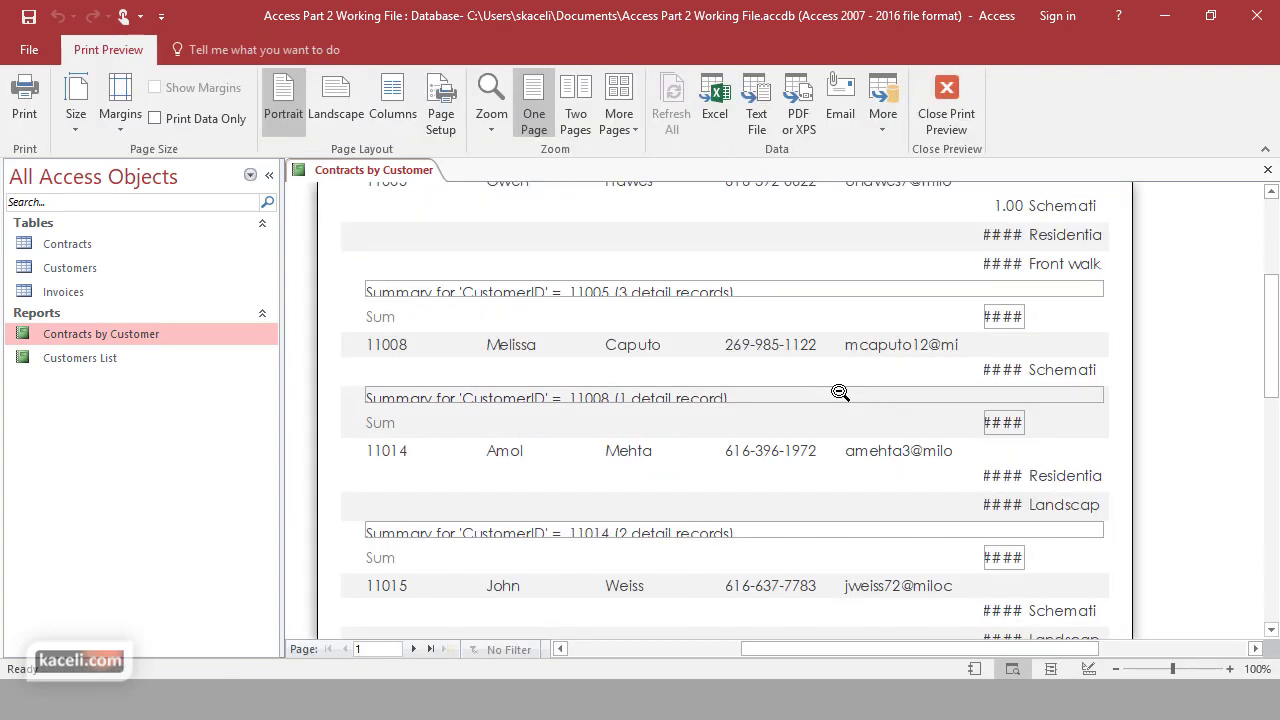
scroll(840, 393, down, 6)
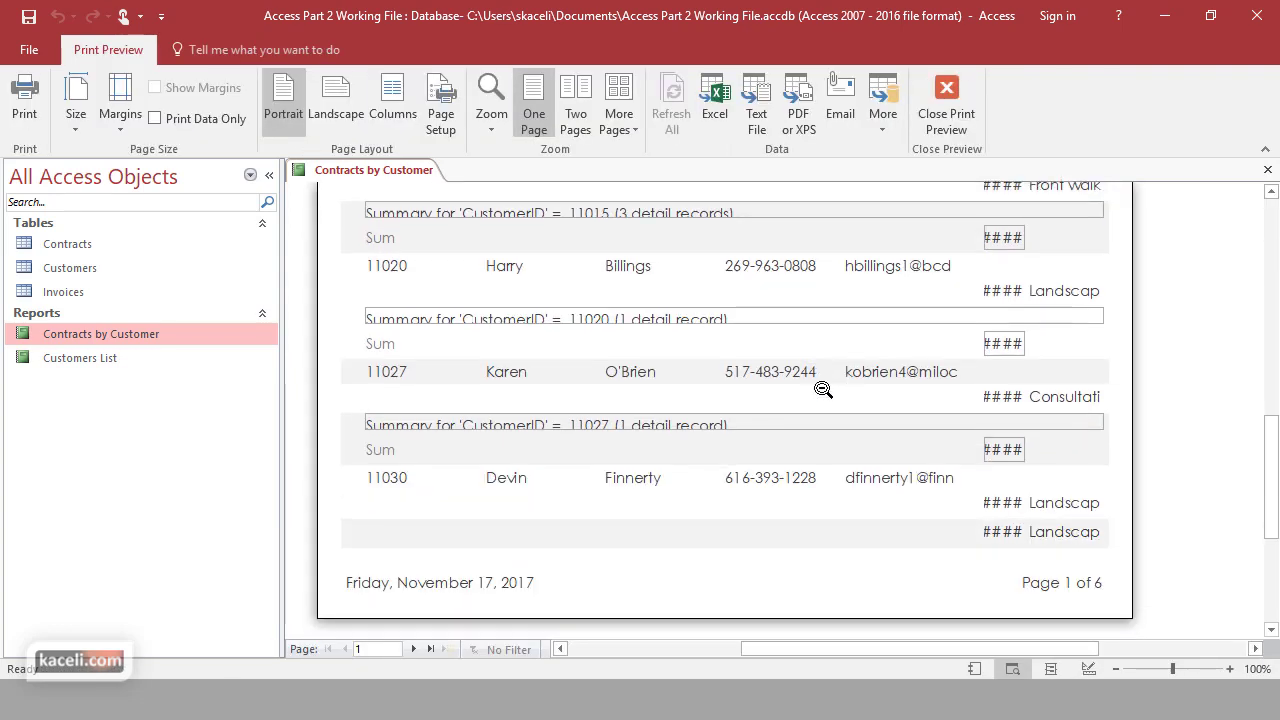
scroll(822, 389, up, 3)
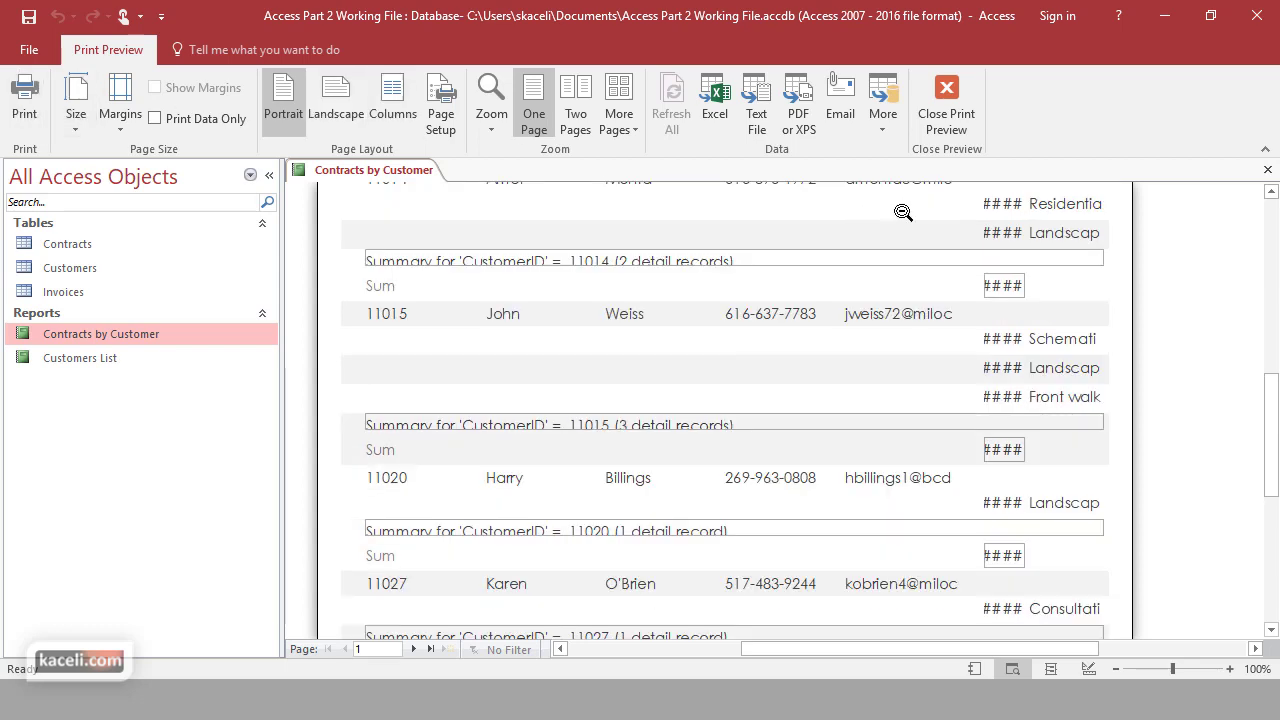
Step: Close the print preview and switch the Contracts by Customer report to Layout View
click(948, 108)
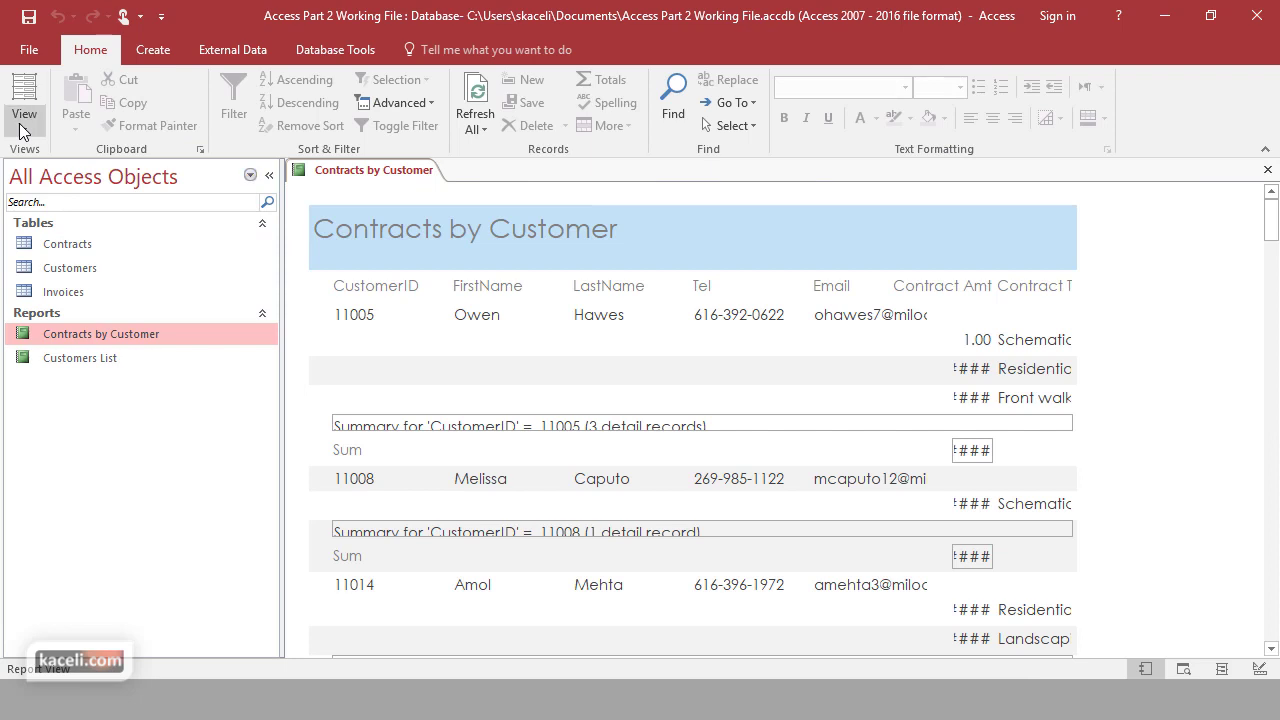
click(22, 128)
click(53, 253)
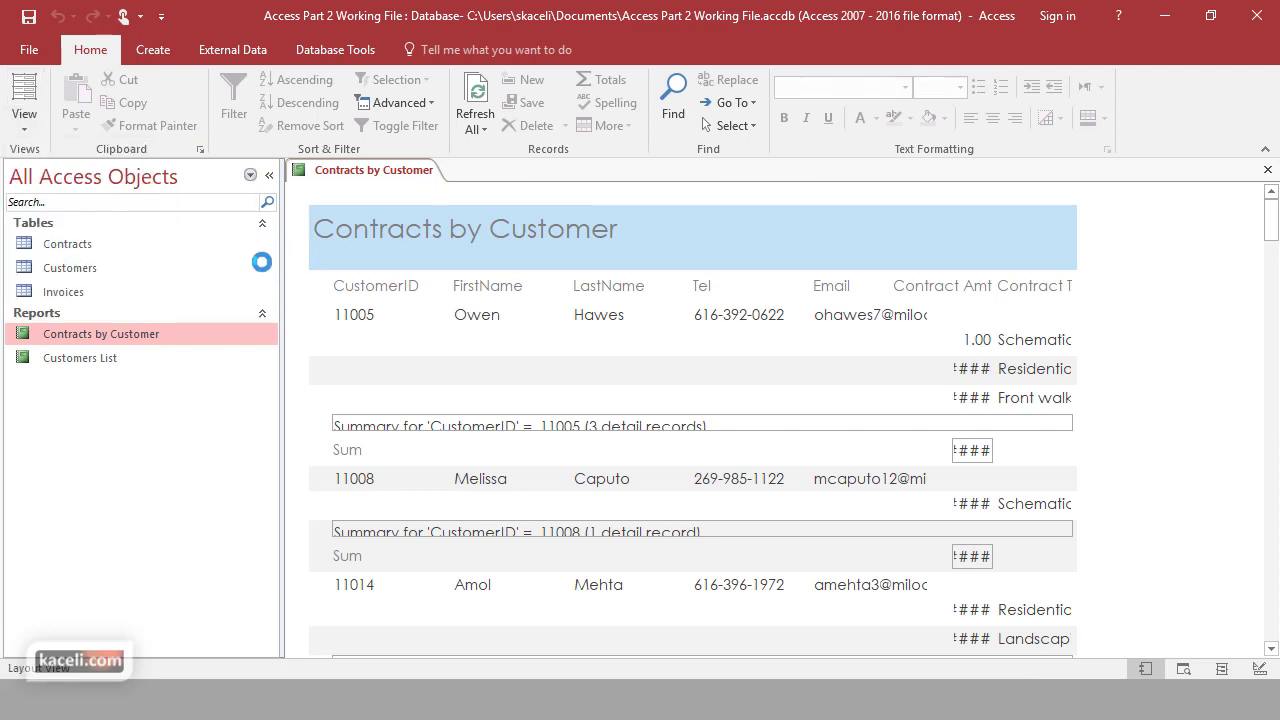
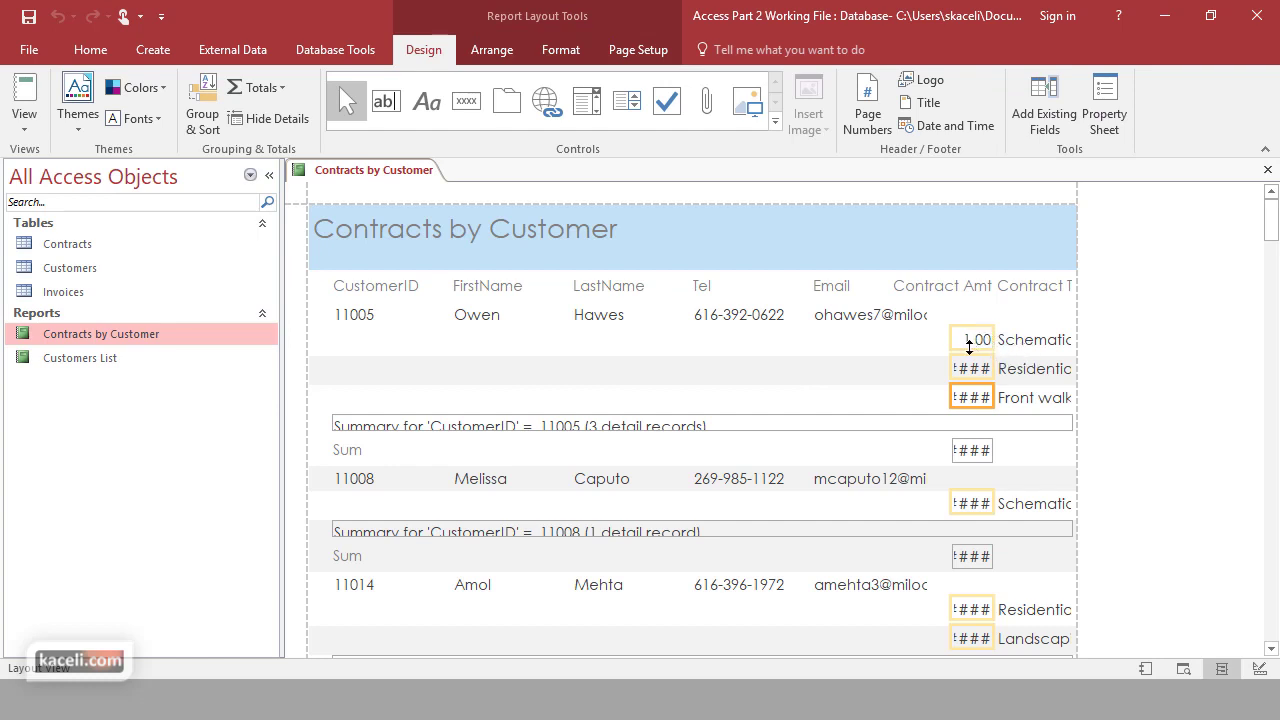
Step: Move the contract amount field under the FirstName column and widen it so the amounts display fully
click(975, 344)
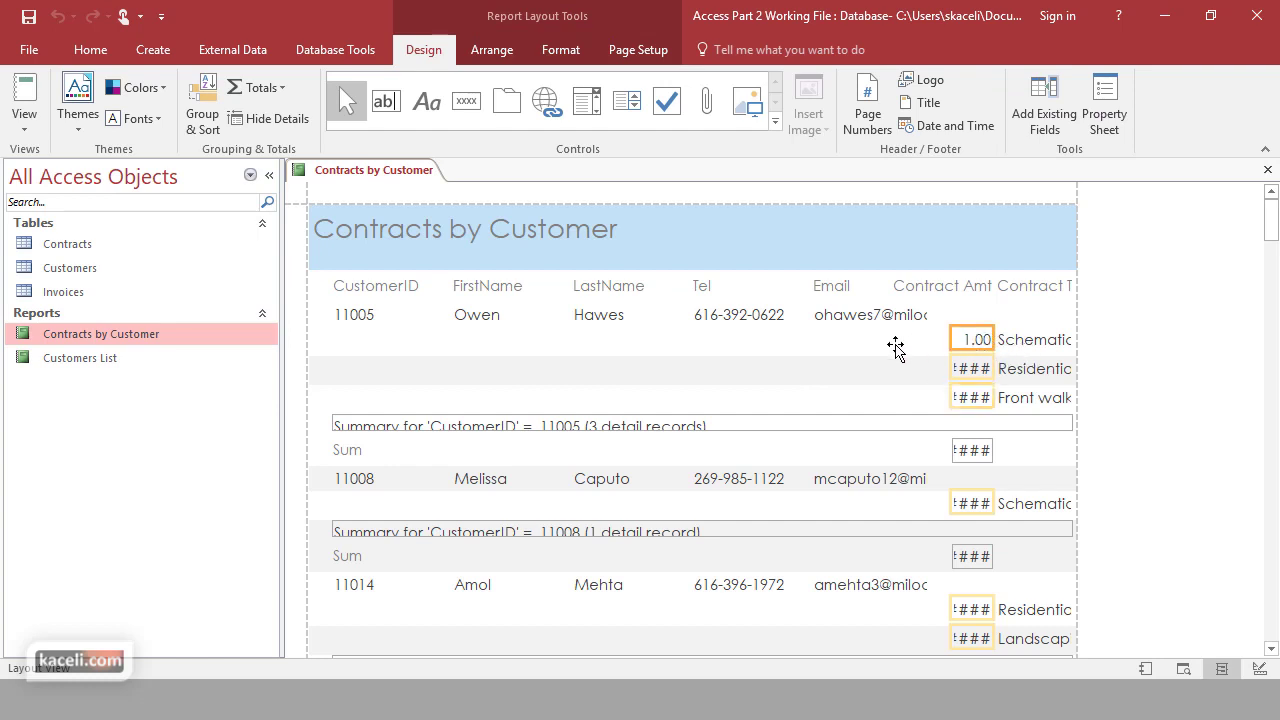
drag(490, 344, 477, 346)
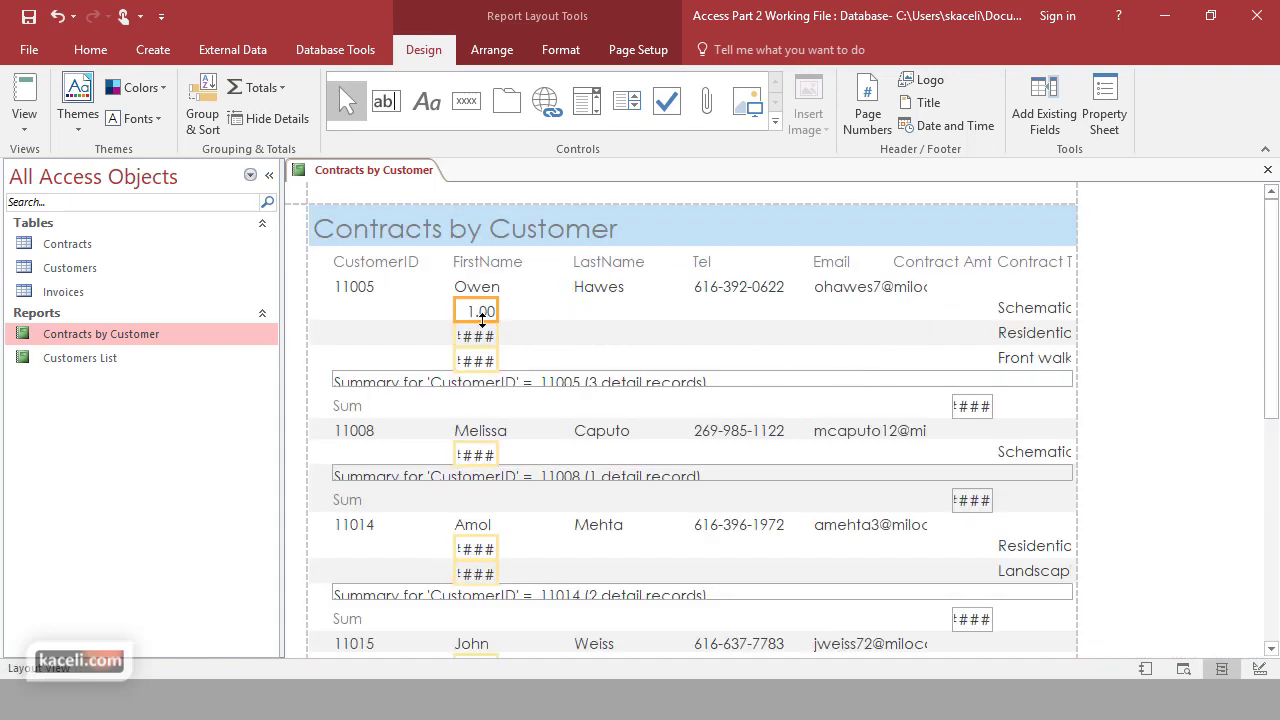
drag(497, 308, 535, 313)
Step: Move the contract type field beside the contract amounts, widen it to fit its descriptions, and widen the Email field
click(1015, 311)
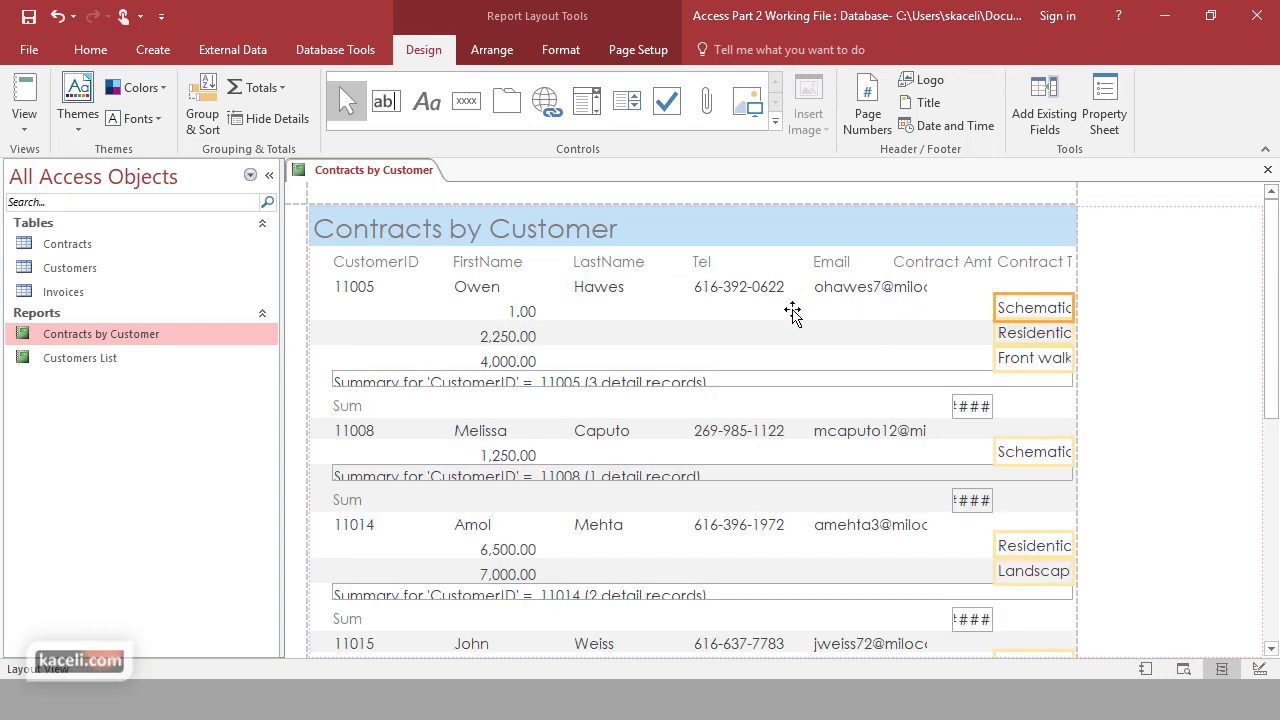
drag(651, 315, 600, 320)
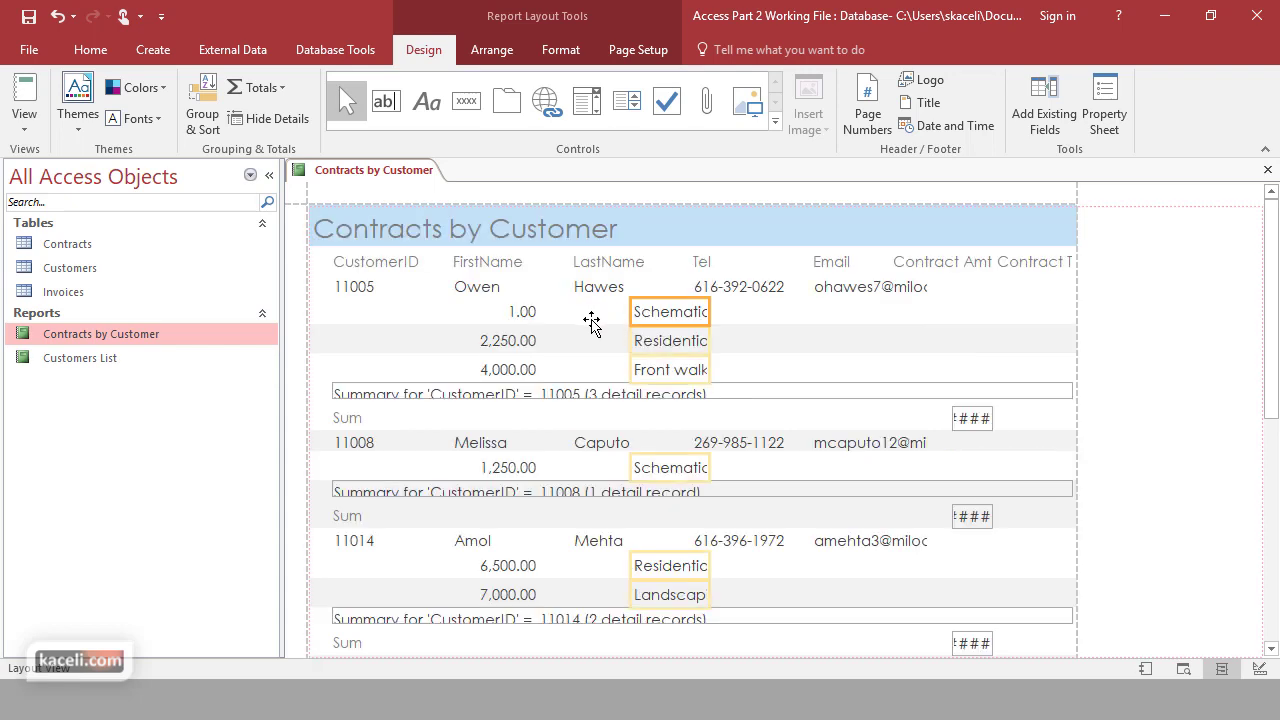
drag(641, 325, 1042, 348)
click(904, 290)
drag(929, 288, 1040, 298)
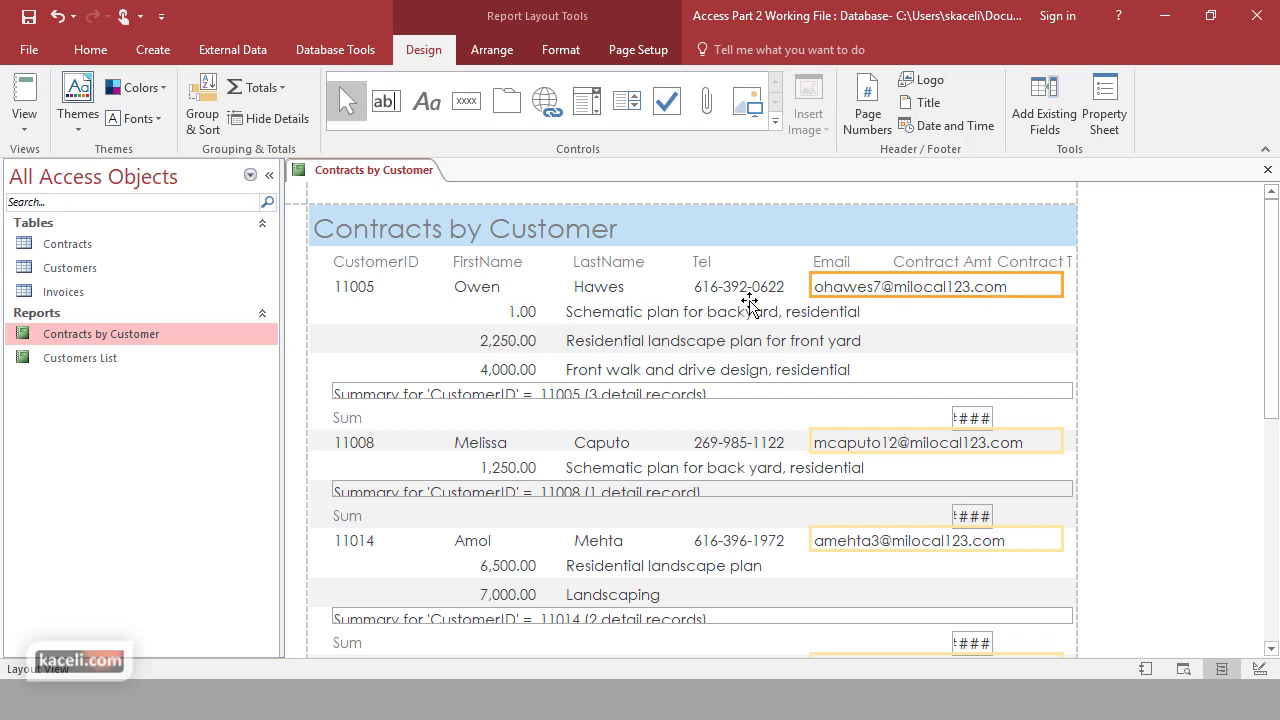
Step: Delete the Contract Amt and Contract Type column headings from the report
click(932, 263)
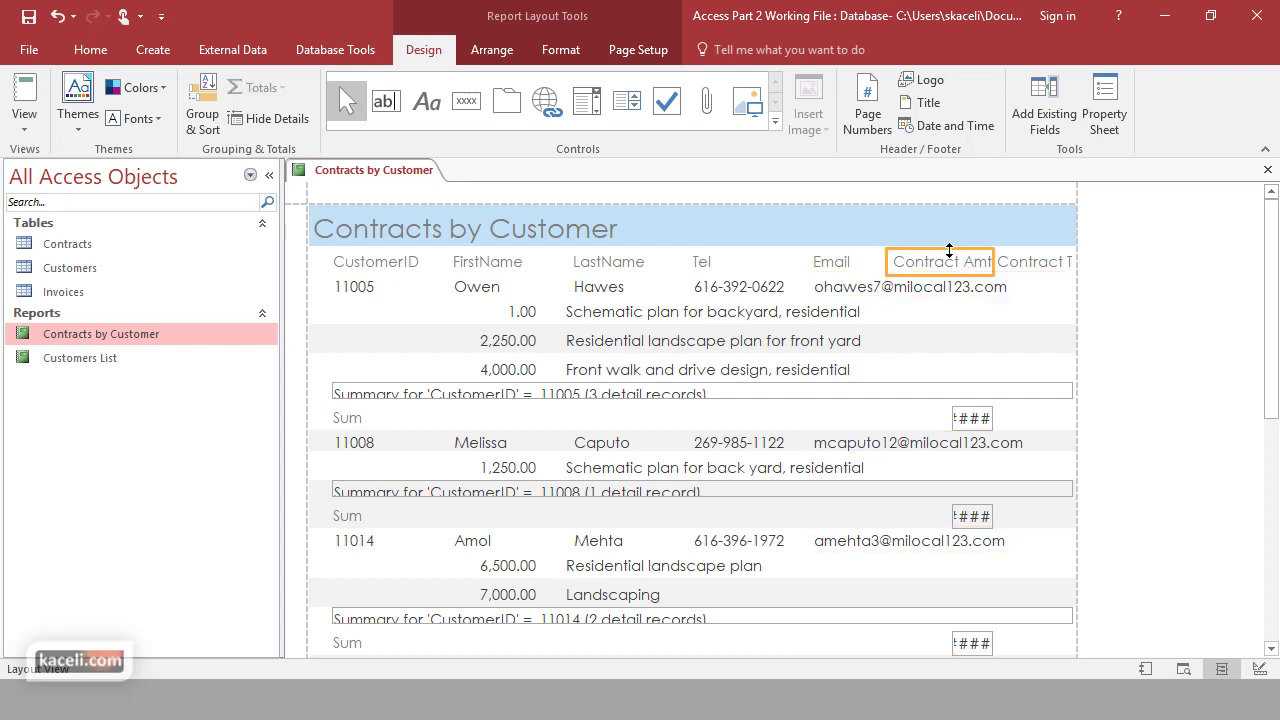
click(944, 259)
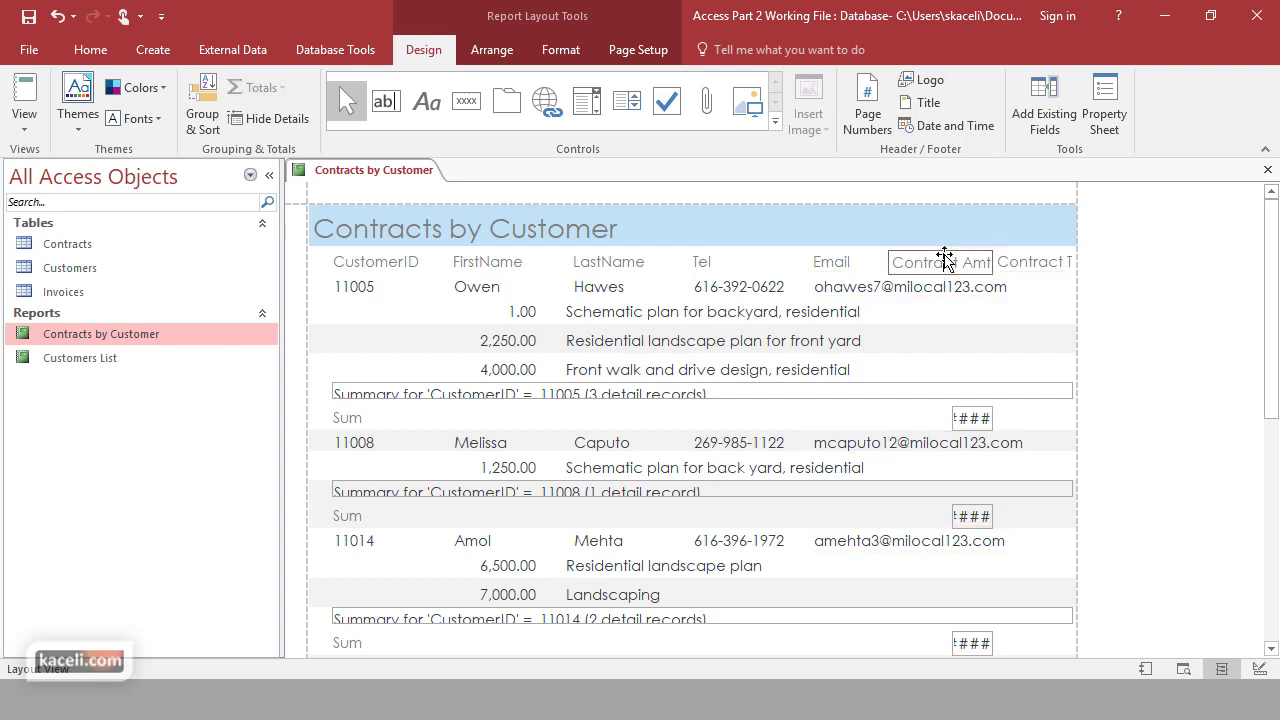
key(Escape)
key(Delete)
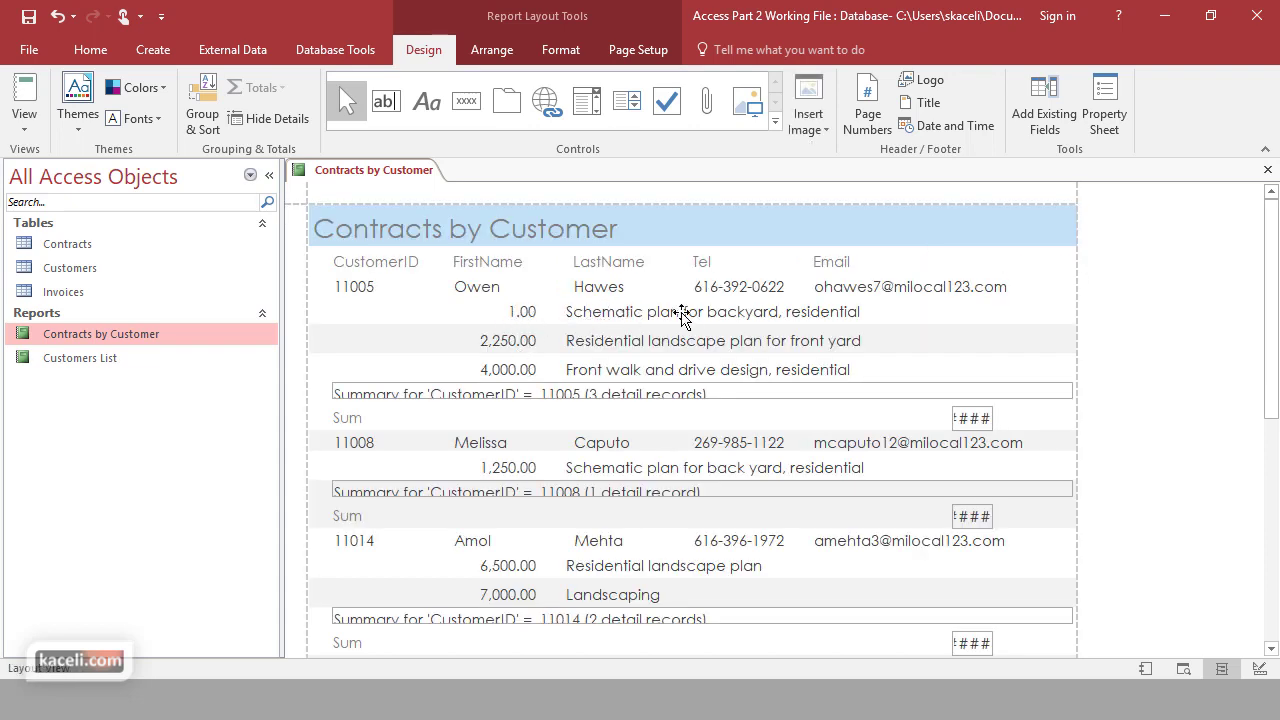
Step: Move the sum field under the contract amounts and widen it so the totals display fully
click(956, 418)
click(951, 418)
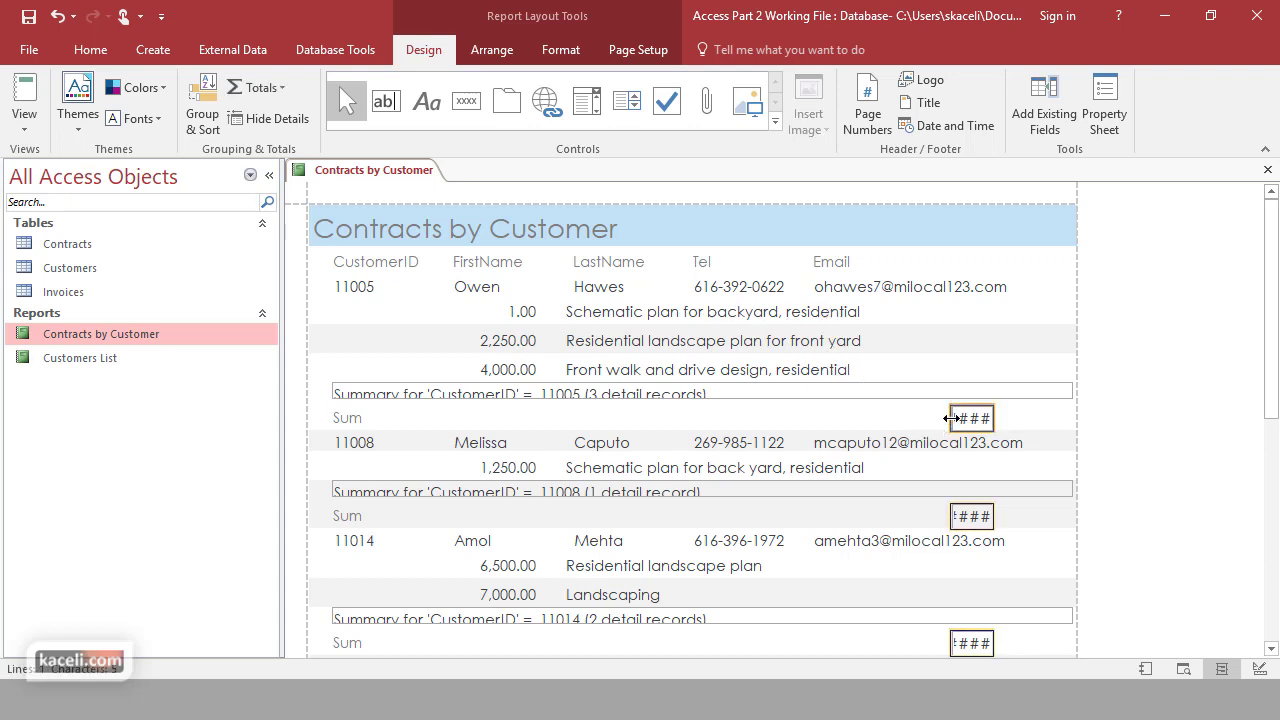
click(951, 418)
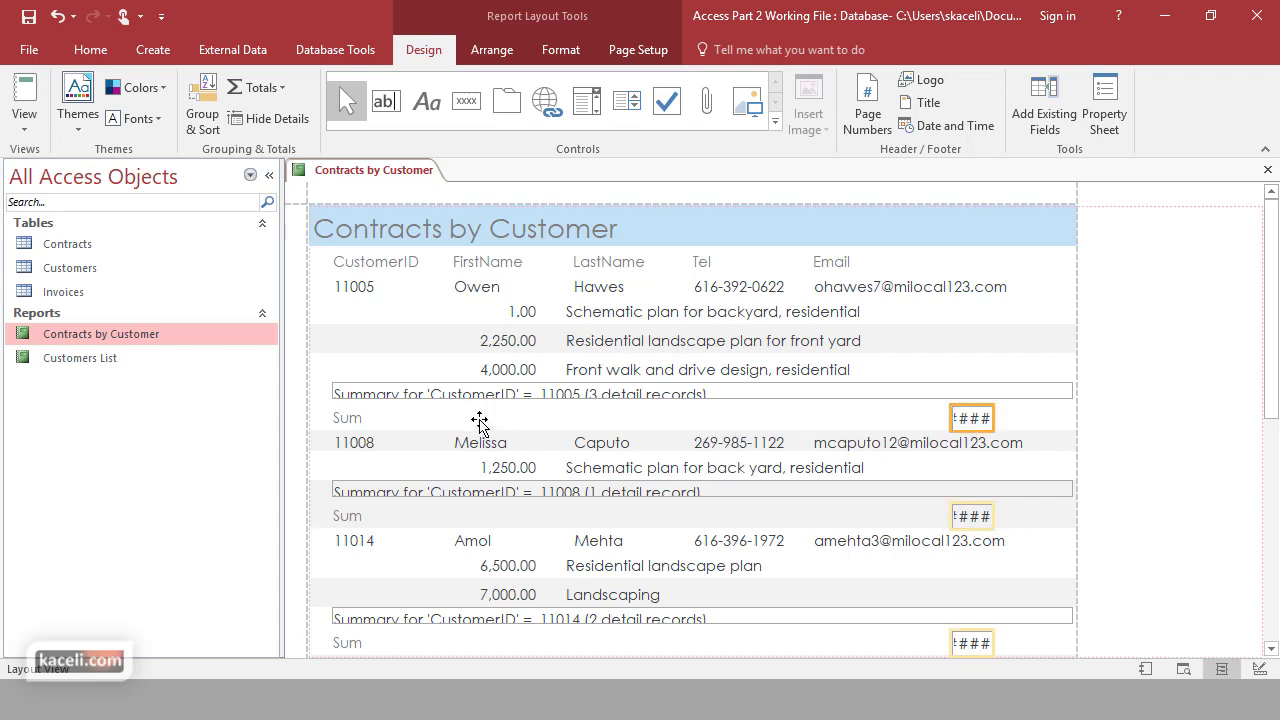
drag(494, 410, 492, 411)
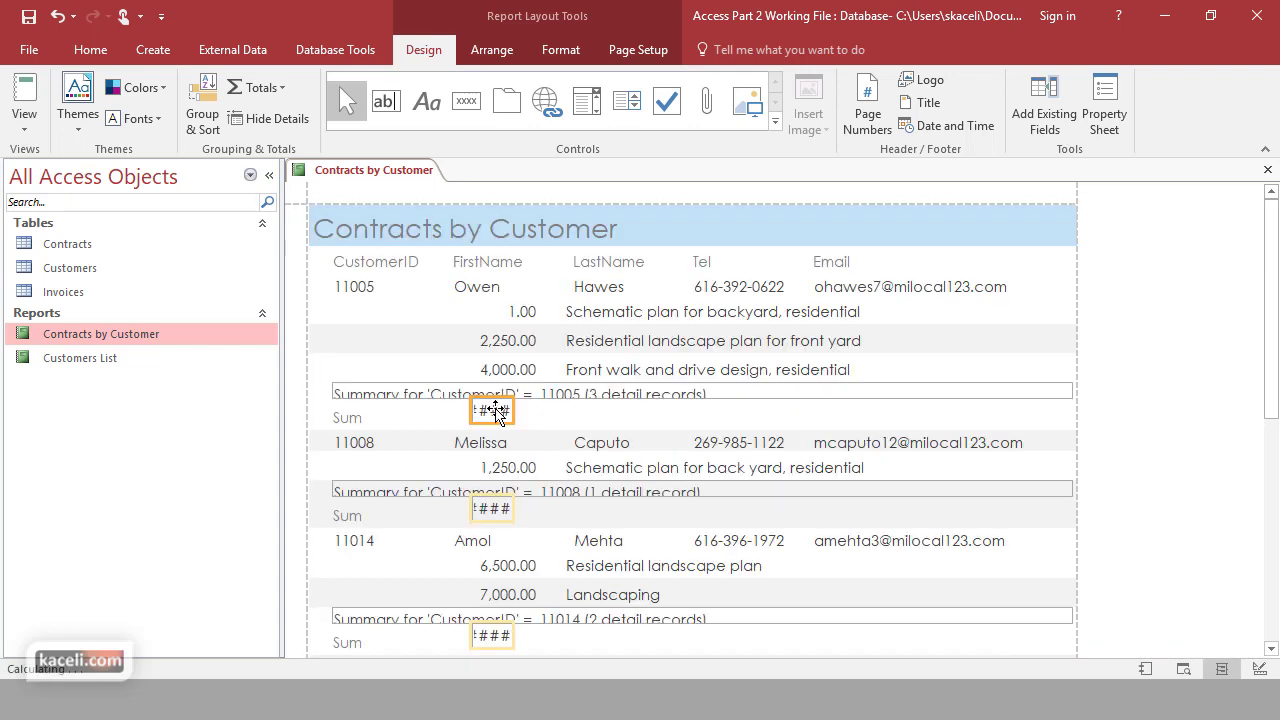
Step: Move the Sum label next to the sum amount and change its text to TOTAL
click(627, 392)
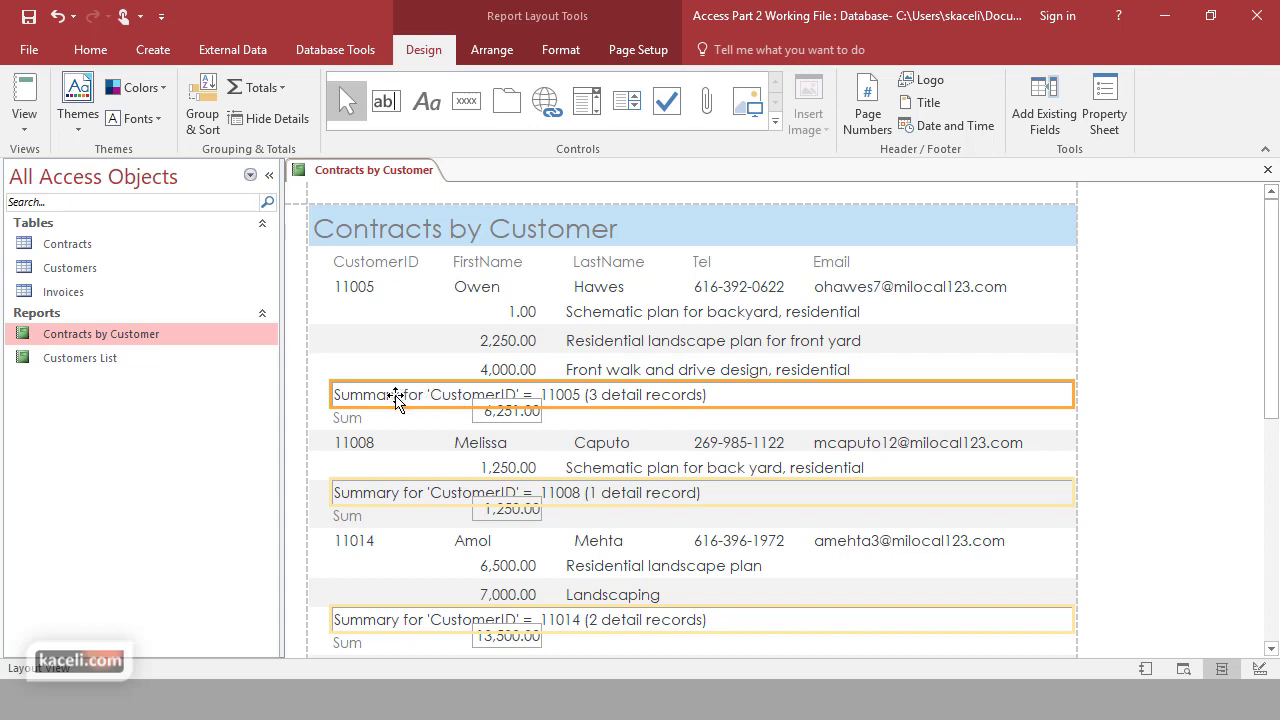
click(375, 419)
drag(360, 425, 451, 426)
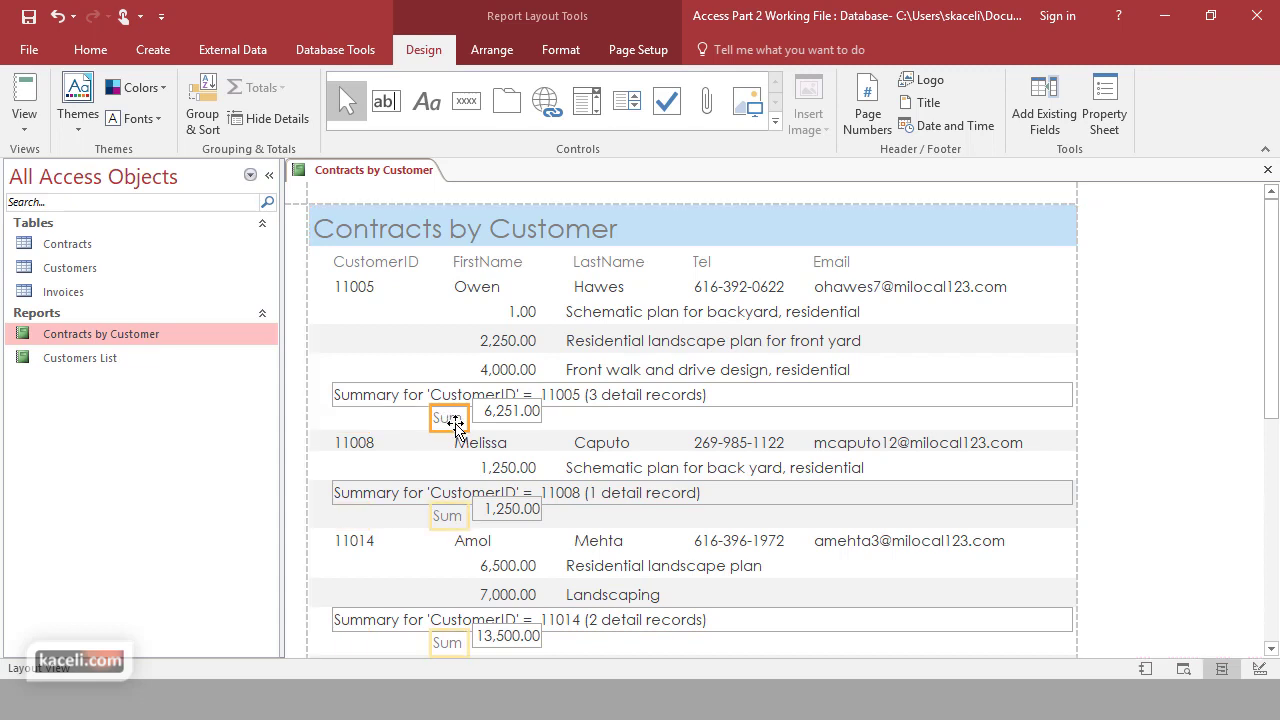
double_click(447, 419)
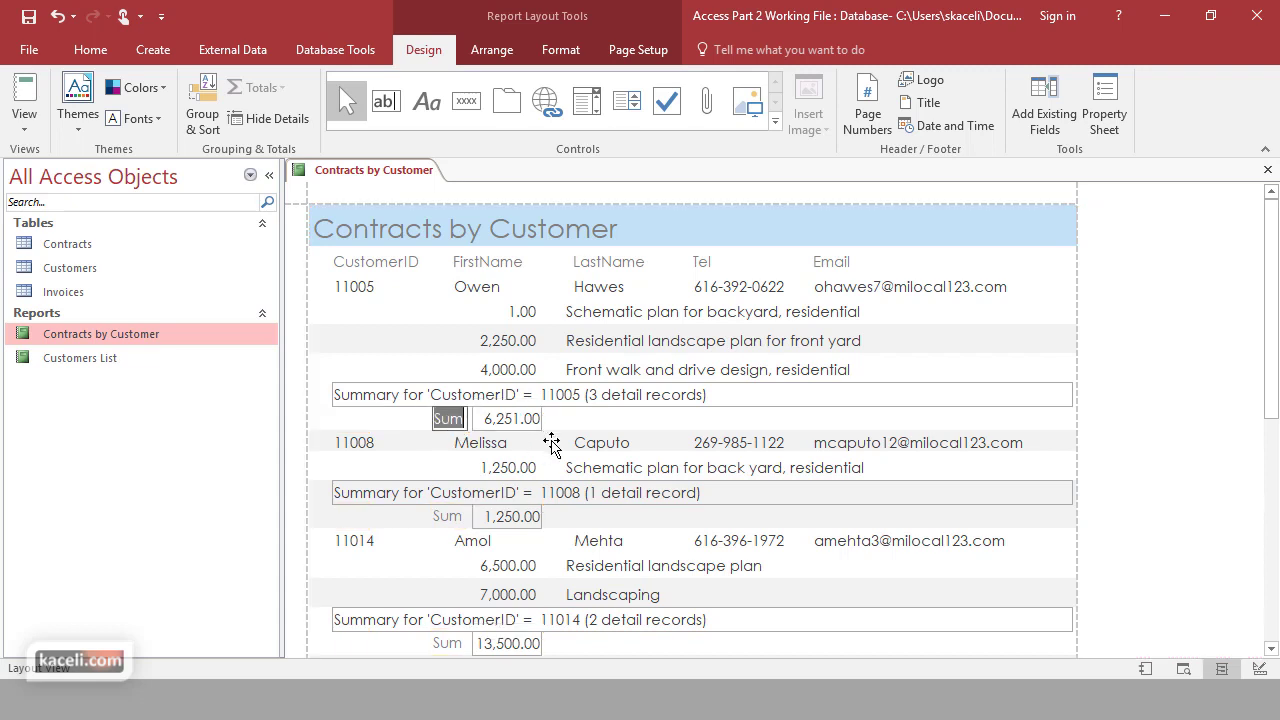
key(Caps_Lock)
text(TOTAL)
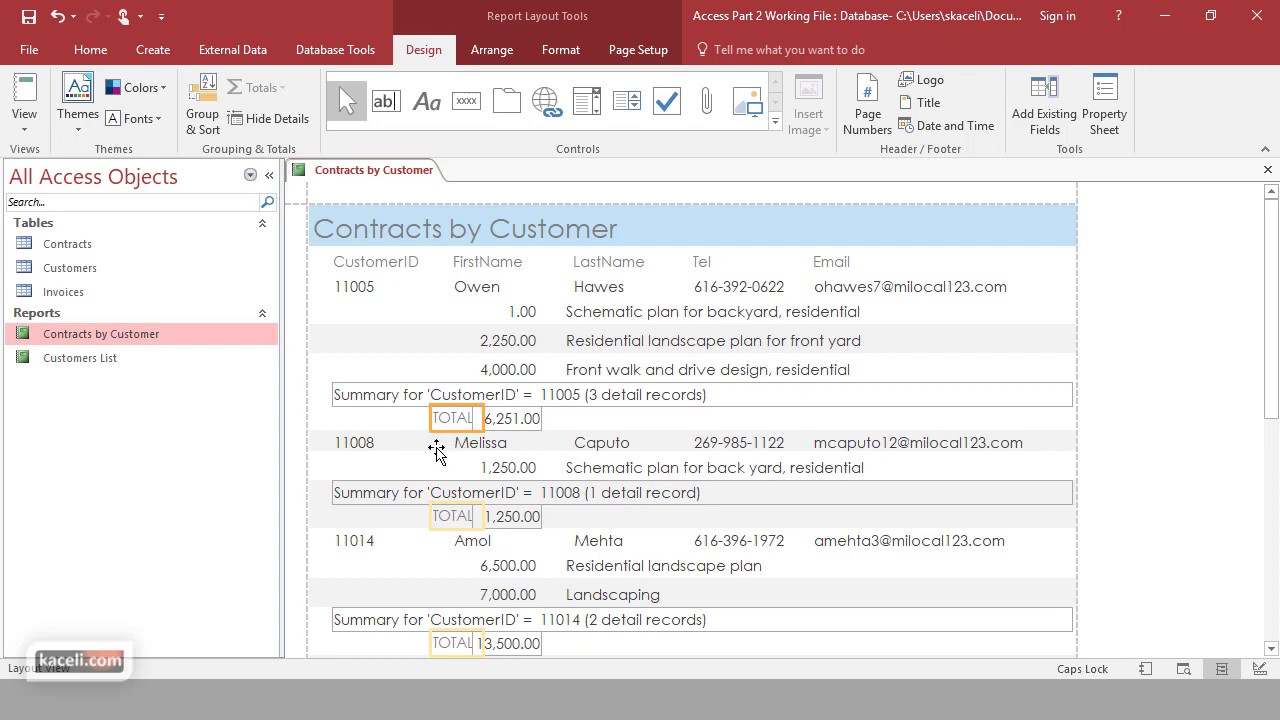
Step: Apply the Office theme with a gray-green header and Calibri text, and delete the CustomerID summary line from the report
click(76, 123)
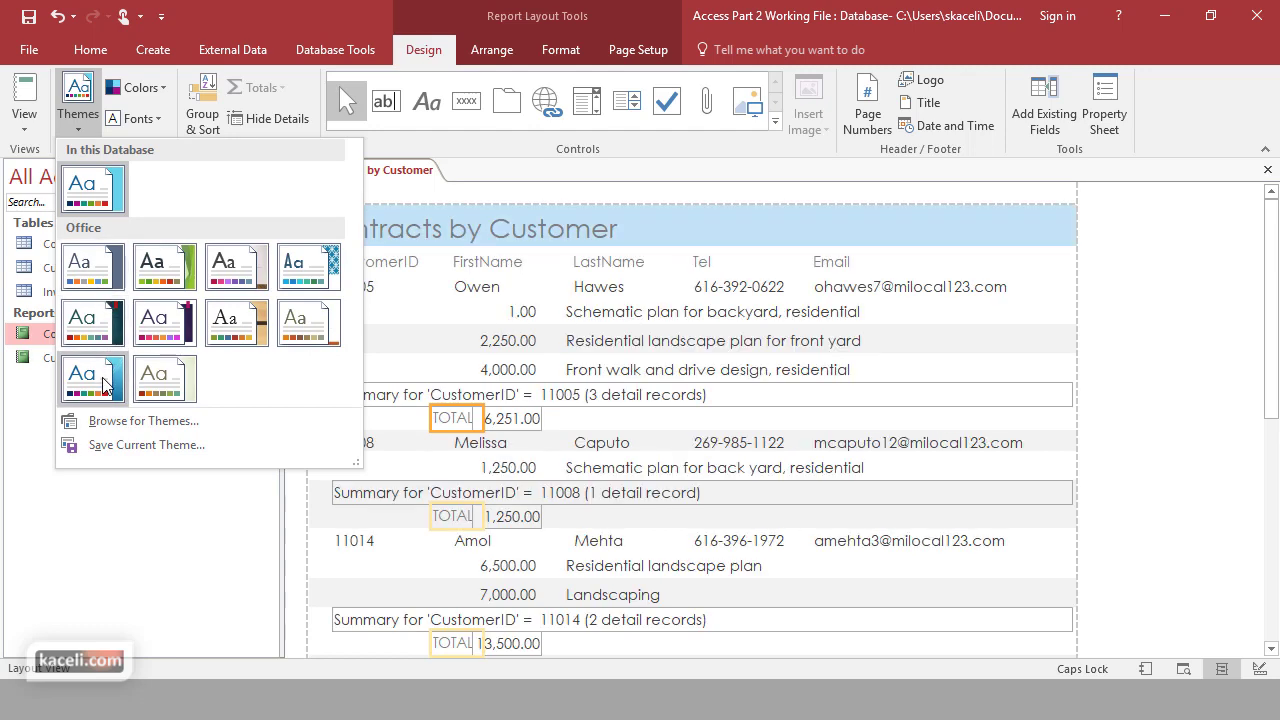
click(172, 336)
click(390, 395)
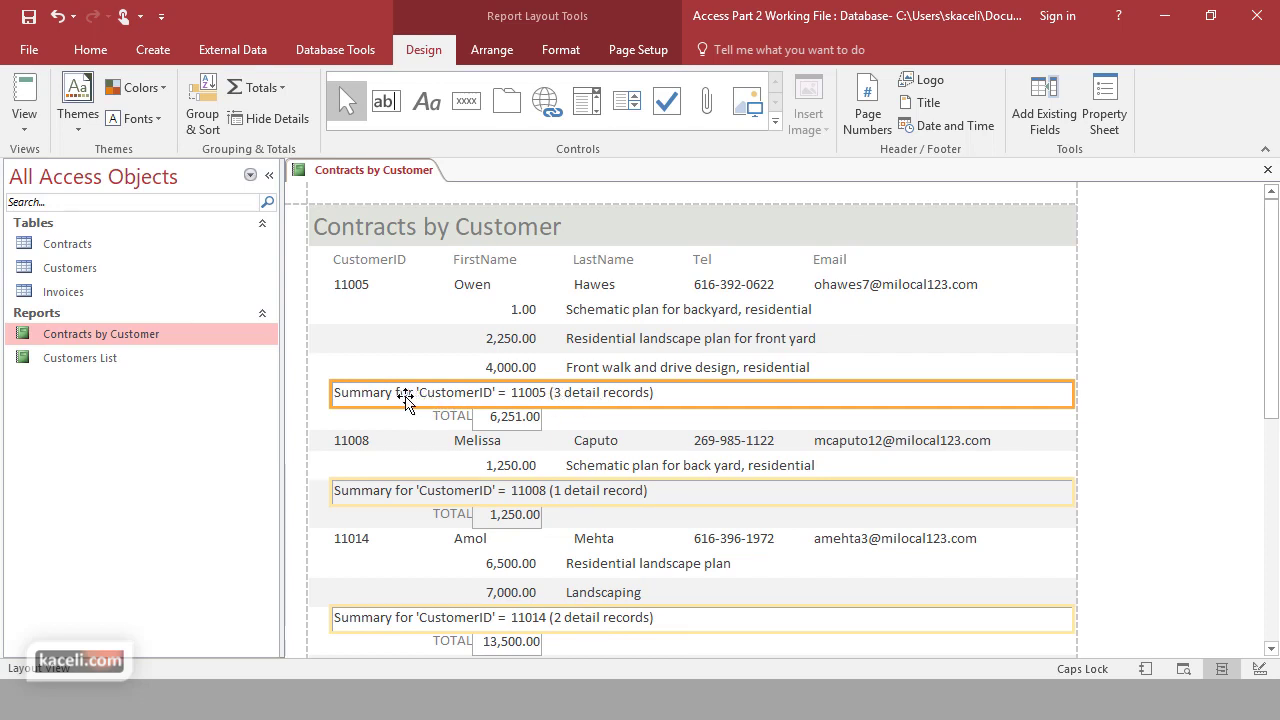
key(Delete)
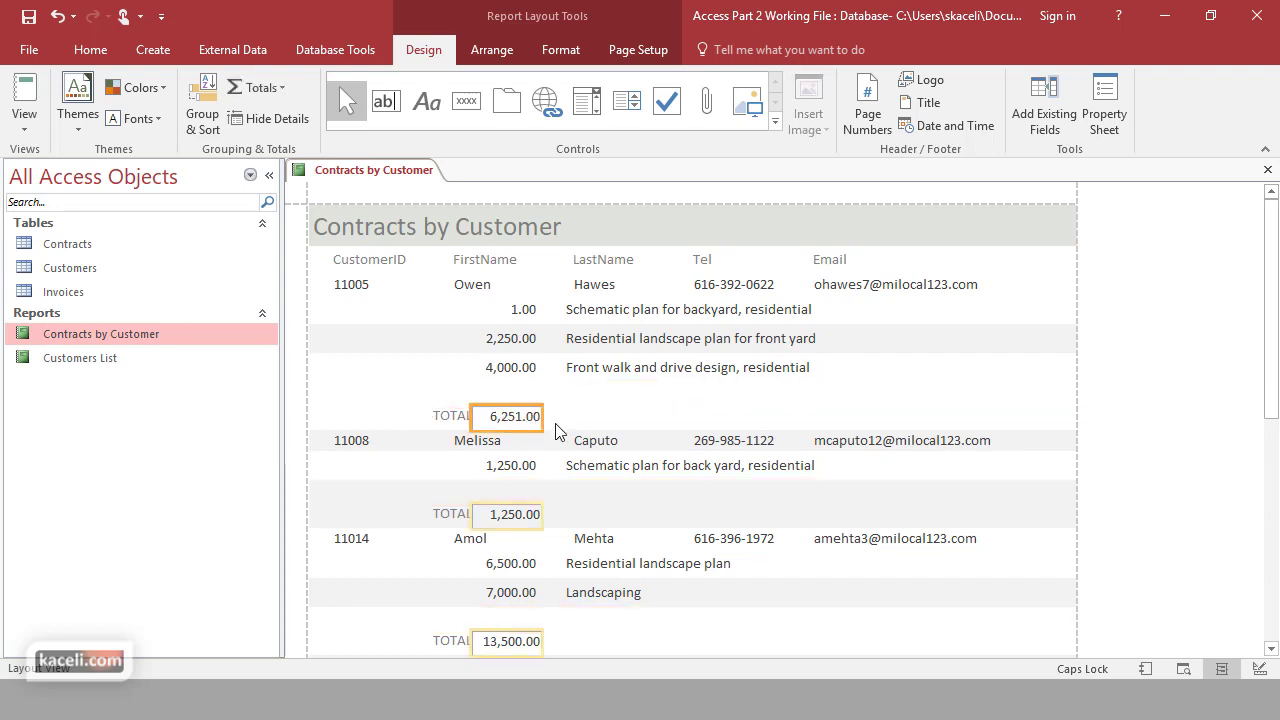
Step: Copy the contract amount field's formatting onto the sum field so its border is removed
ctrl+click(533, 367)
key(Delete)
key(ctrl+z)
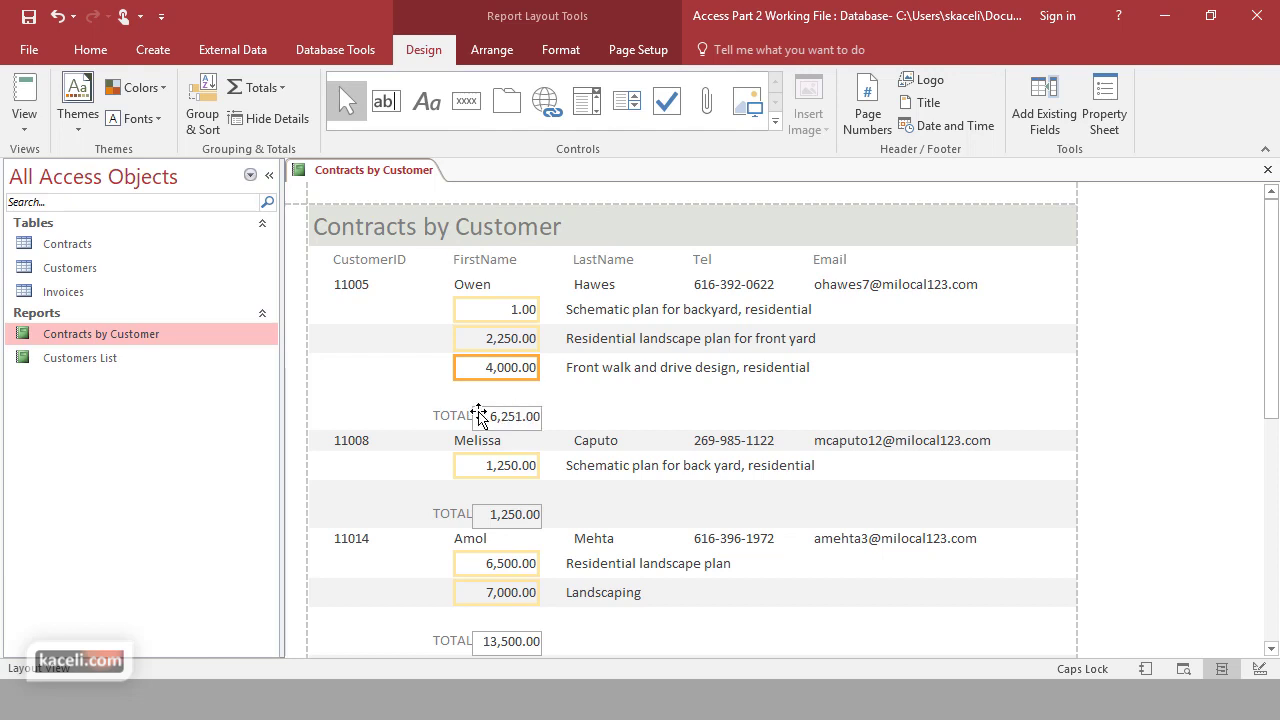
click(557, 50)
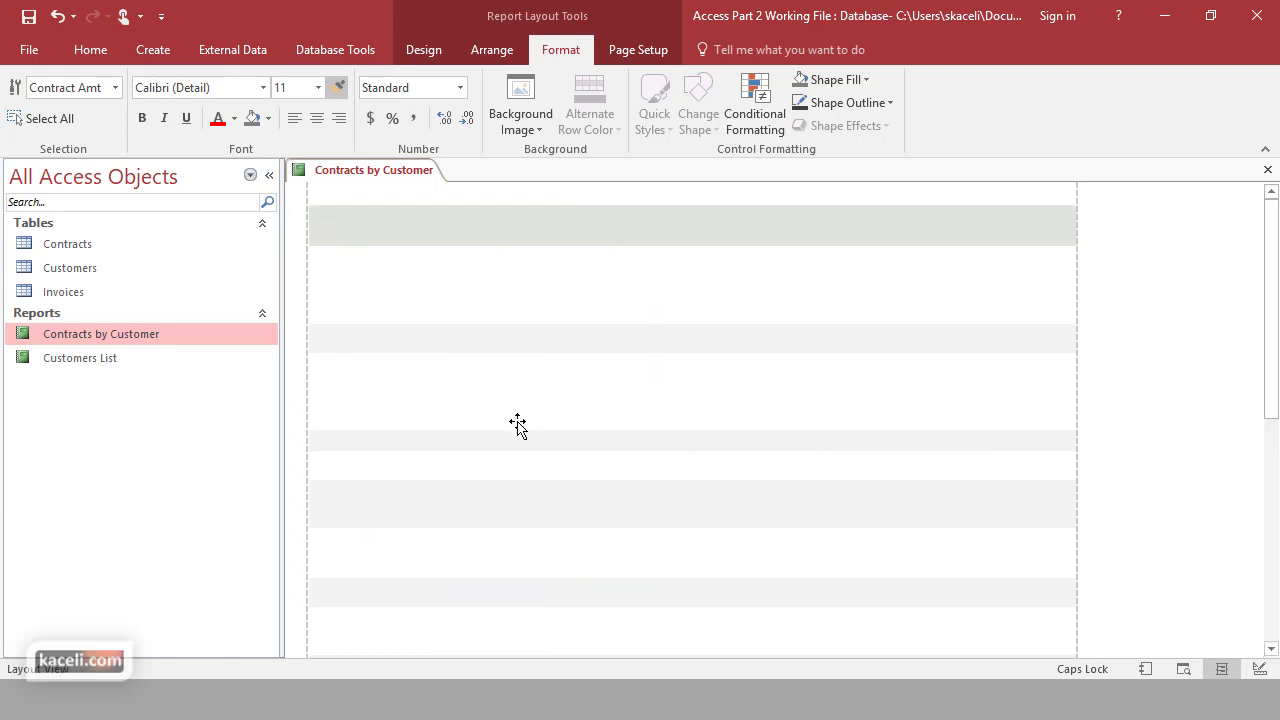
Step: Change the total label to a bold "TOTAL:" and move it with the sum field directly below the contract rows, aligned side by side
click(453, 416)
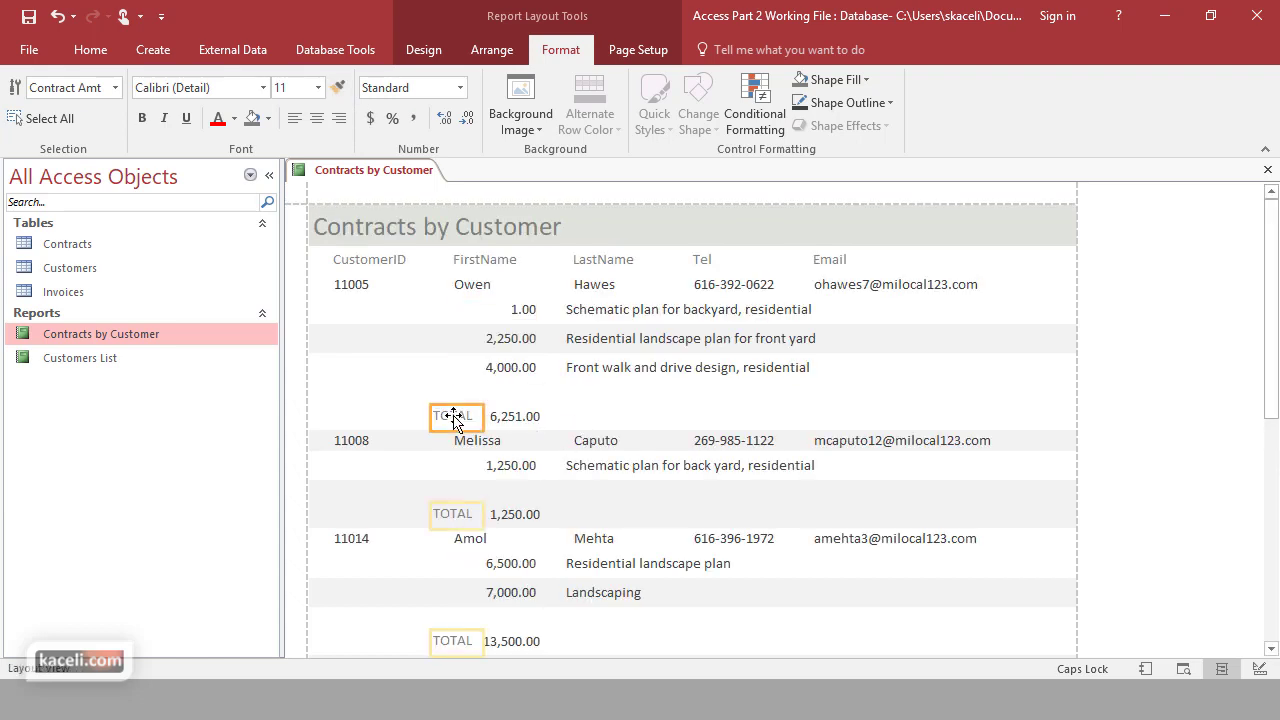
click(337, 84)
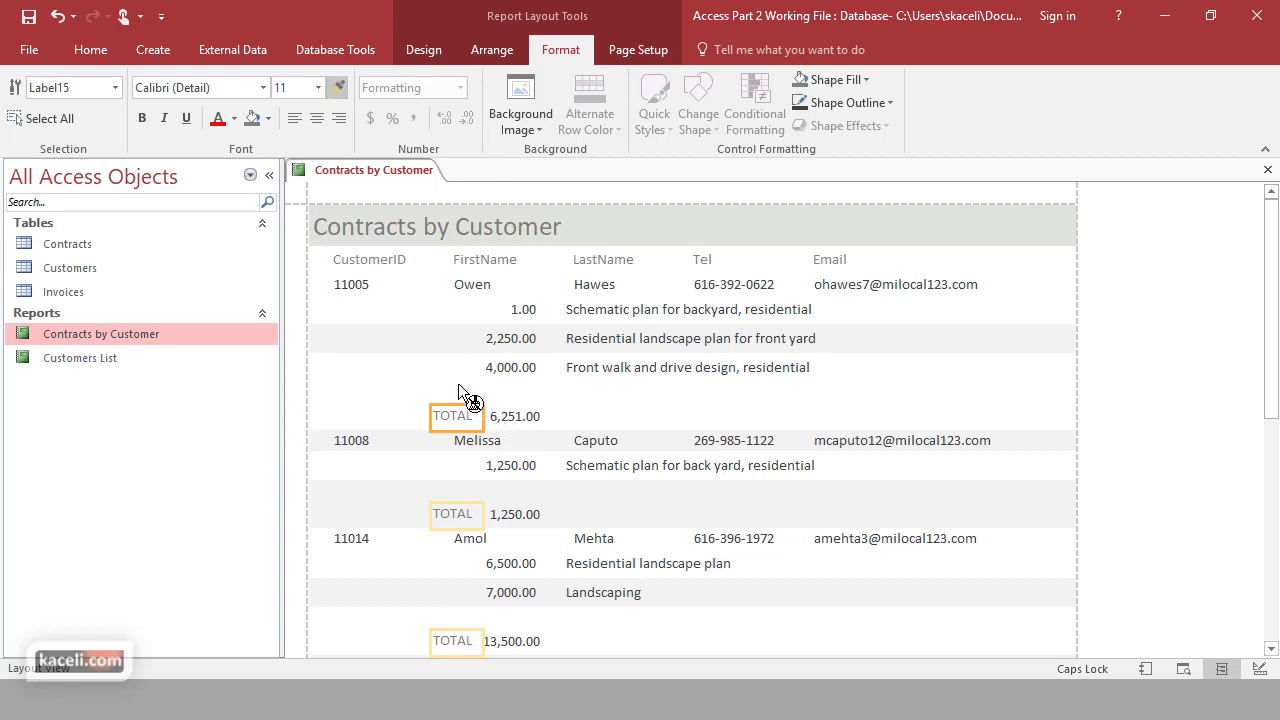
click(513, 420)
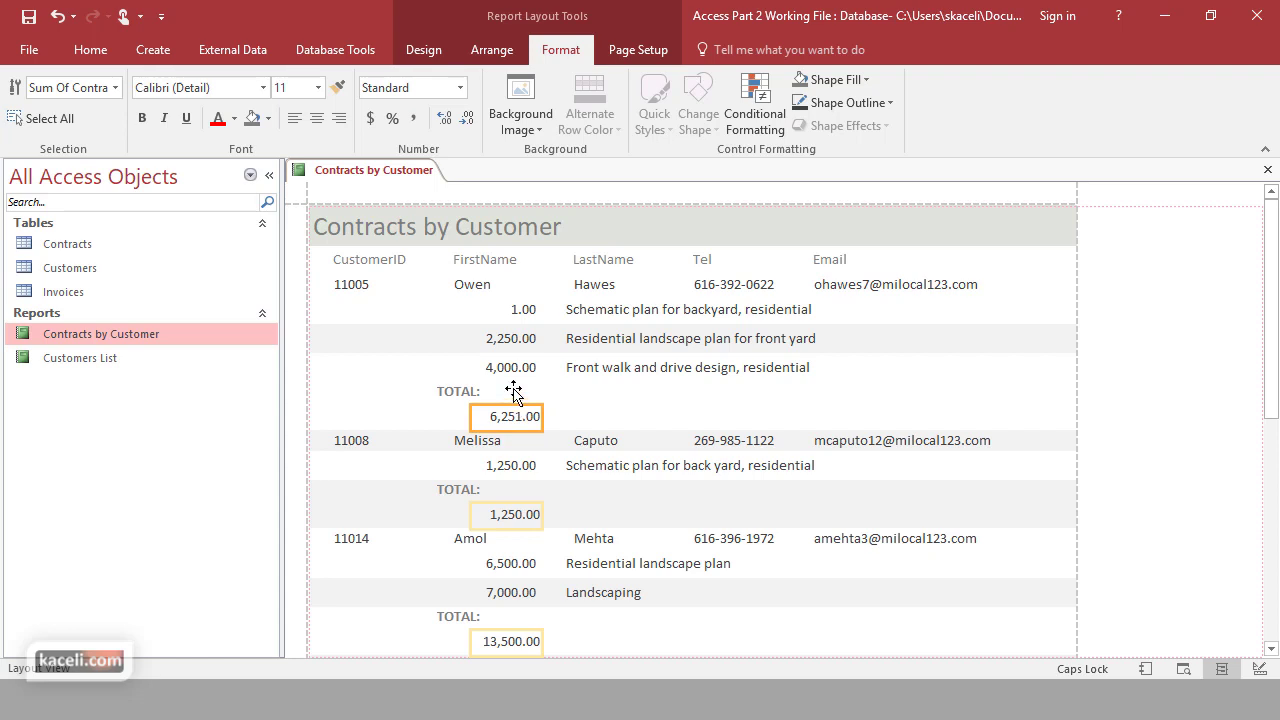
drag(513, 393, 513, 393)
click(449, 392)
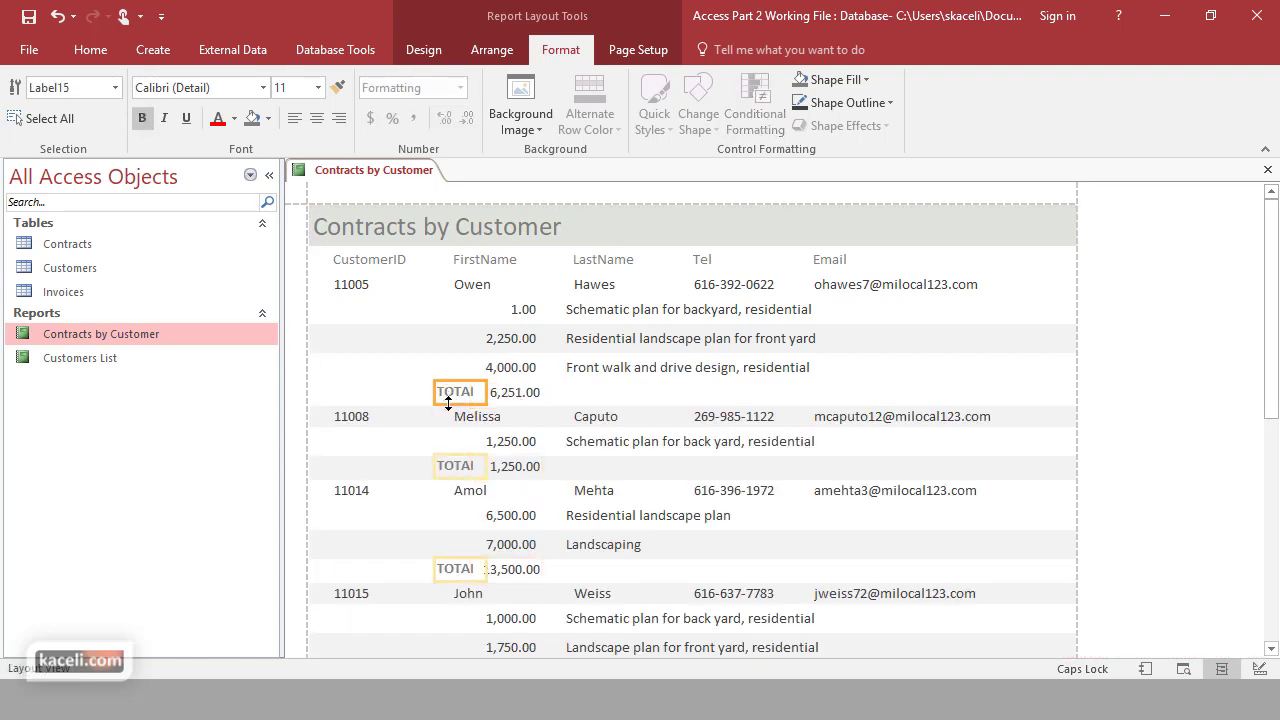
Step: Rename the column headings to Customer ID, First Name and Last Name, and align the last name column with the contract types
click(390, 262)
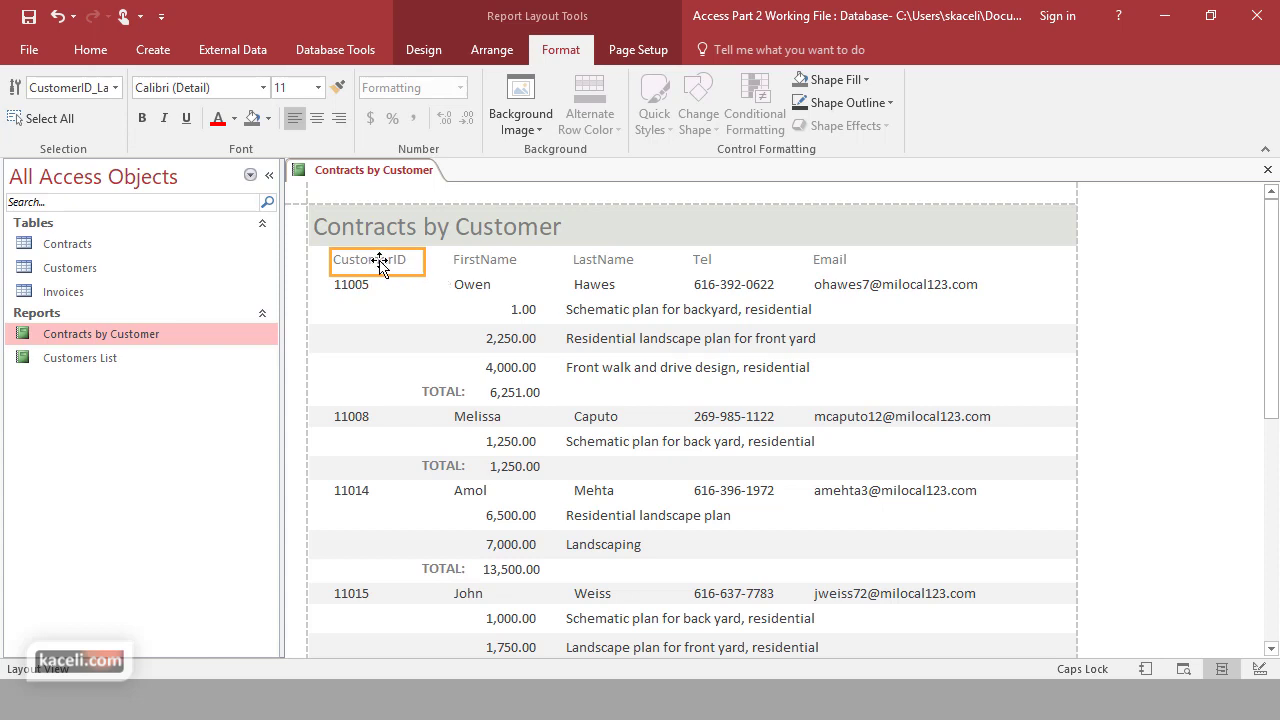
double_click(380, 261)
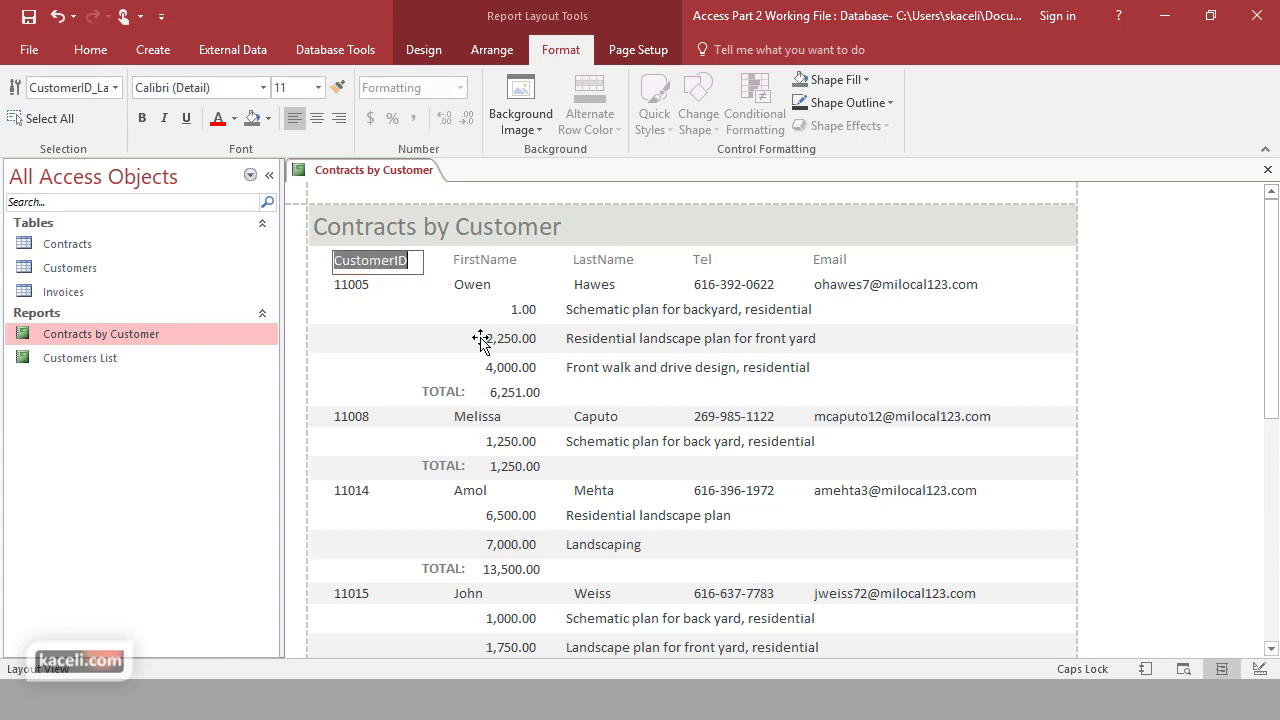
text(cU)
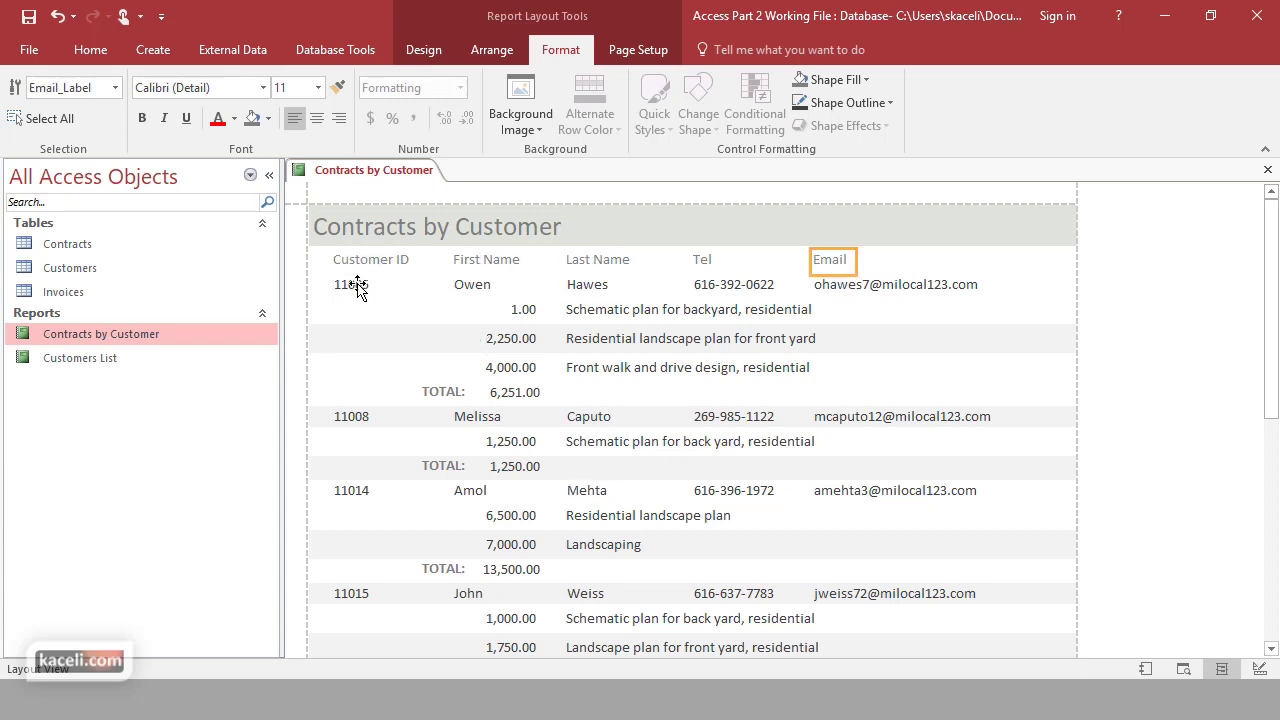
Step: Make the Customer ID, First Name, Last Name, Tel and Email column headings bold
click(360, 285)
click(368, 260)
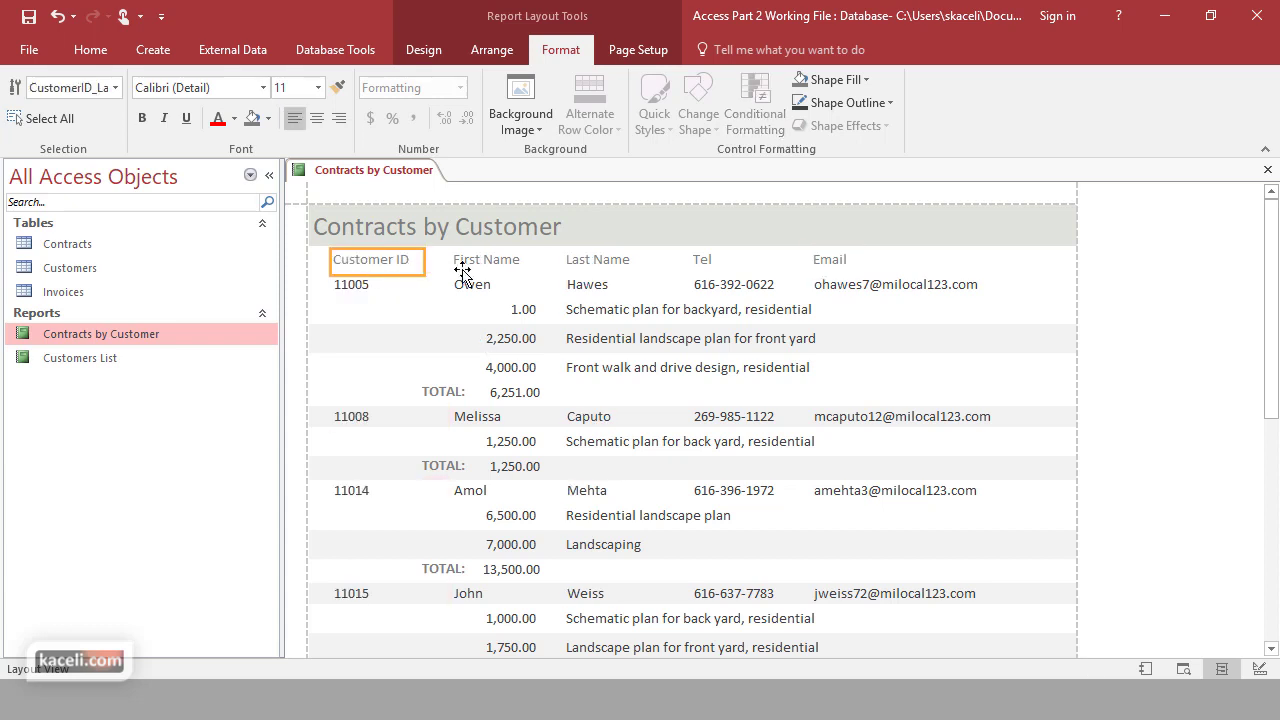
shift+click(511, 262)
shift+click(600, 262)
shift+click(704, 263)
shift+click(830, 264)
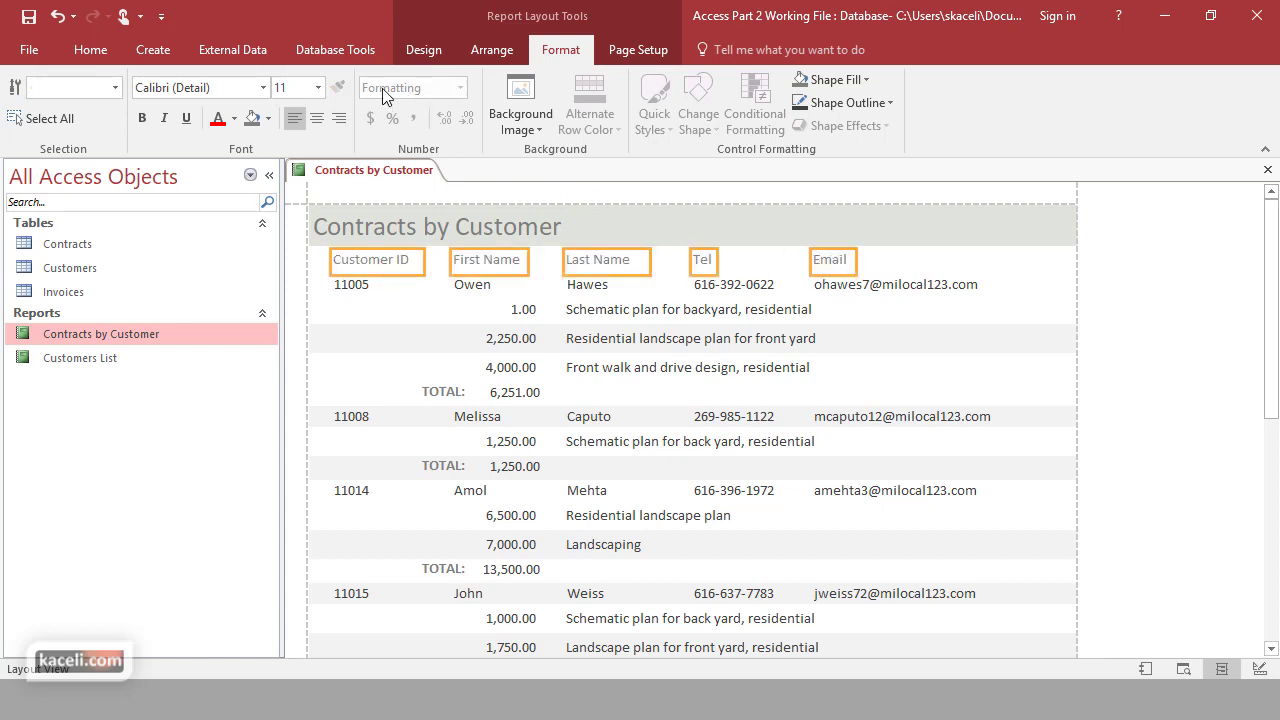
click(142, 118)
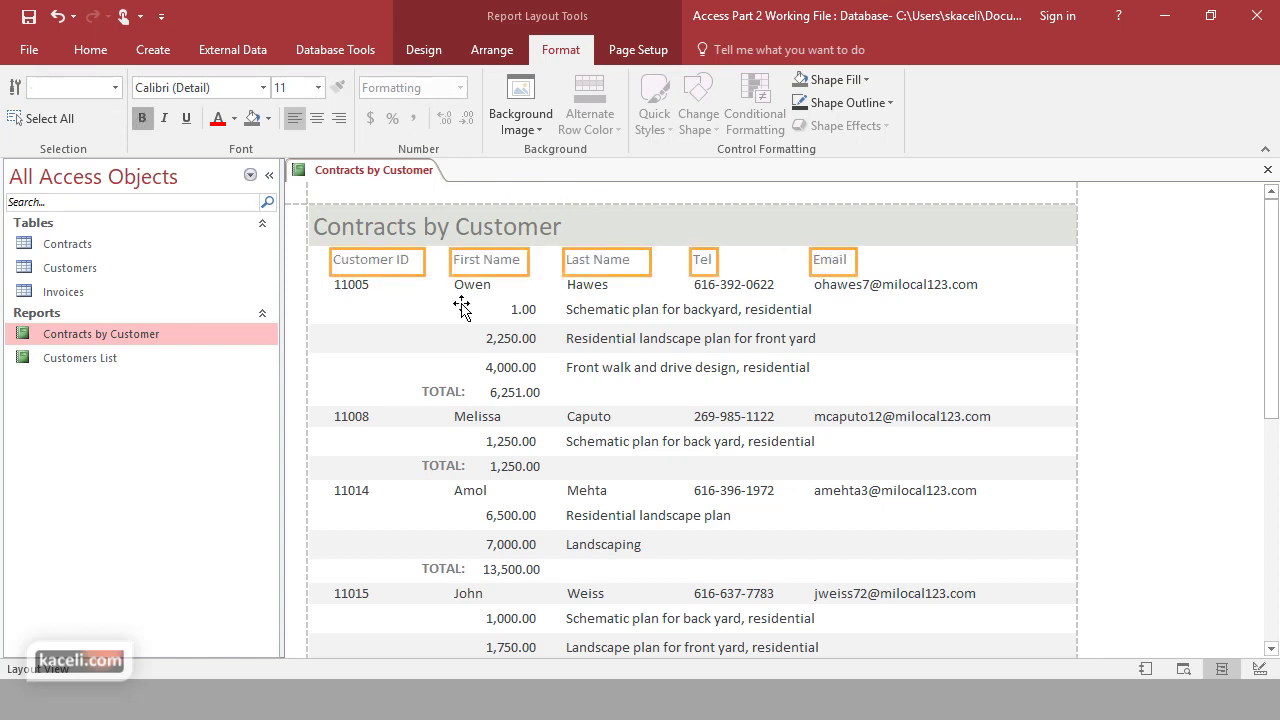
Step: Move the customer ID, name, phone and email fields slightly closer to their headings and make them bold
click(352, 284)
shift+click(473, 288)
shift+click(595, 287)
shift+click(714, 288)
shift+click(846, 289)
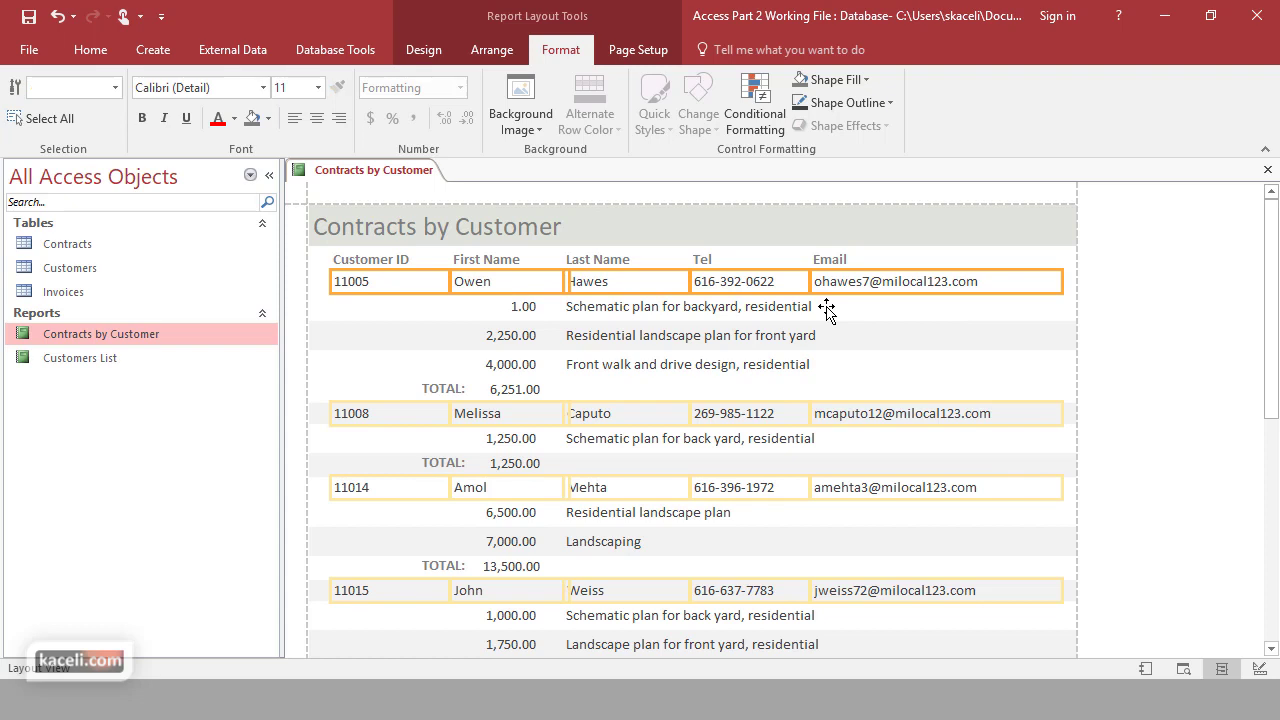
click(146, 118)
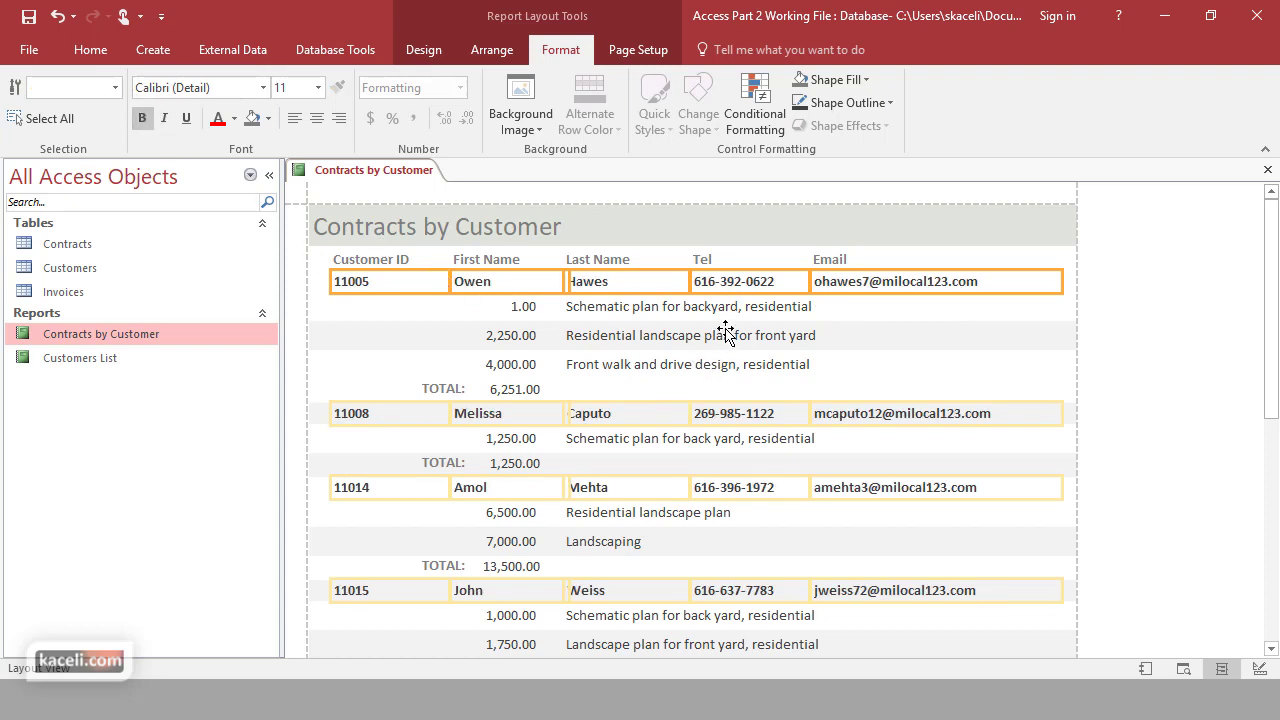
click(625, 288)
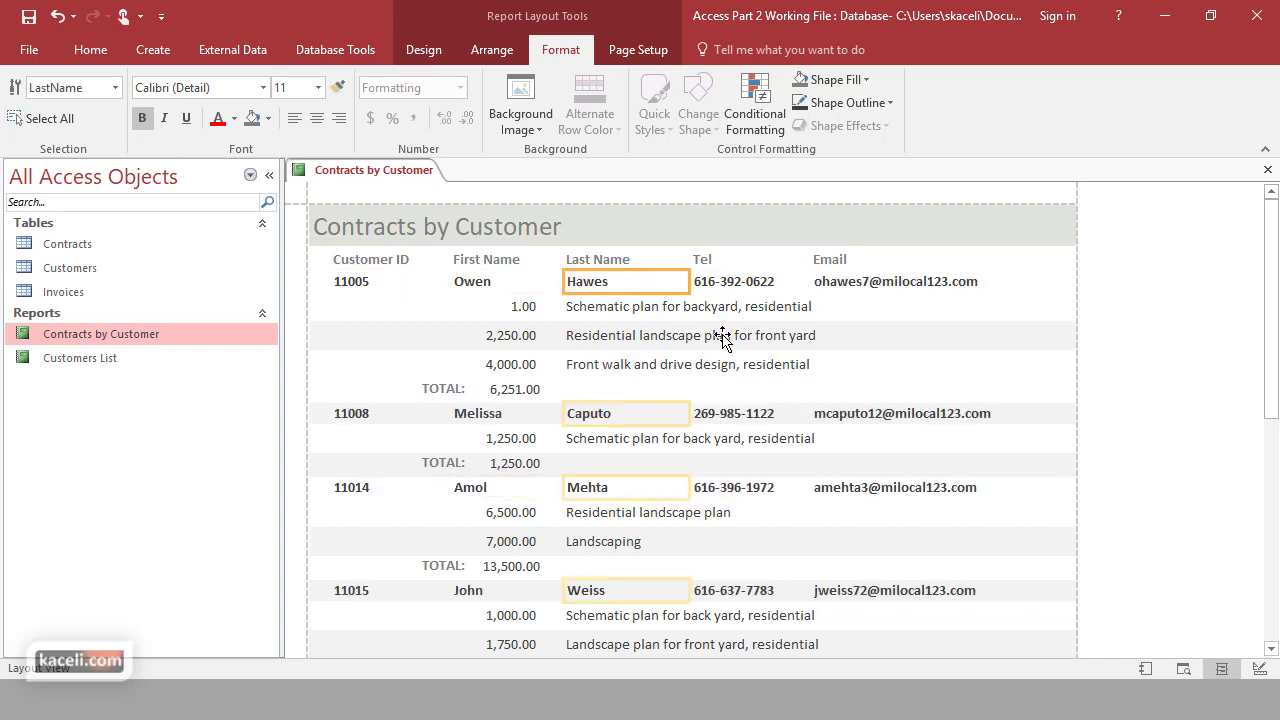
Step: Close the Contracts by Customer report and save its design changes
click(846, 320)
click(438, 342)
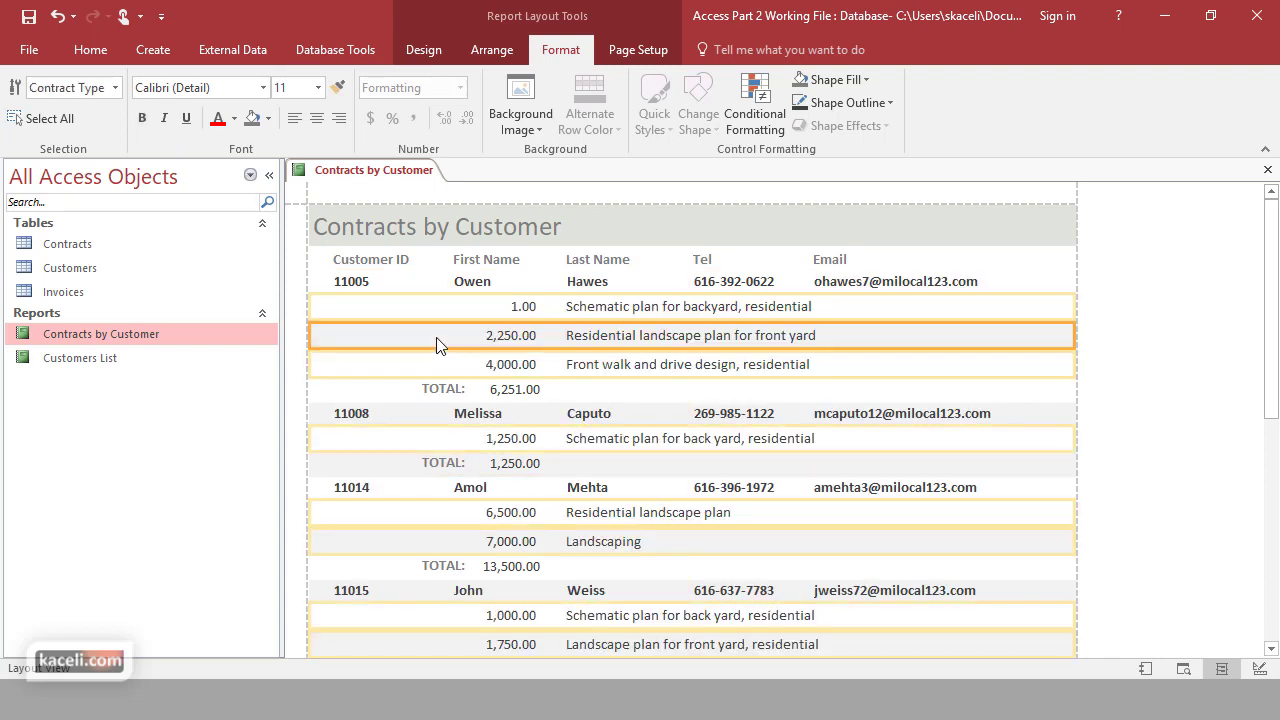
key(Down)
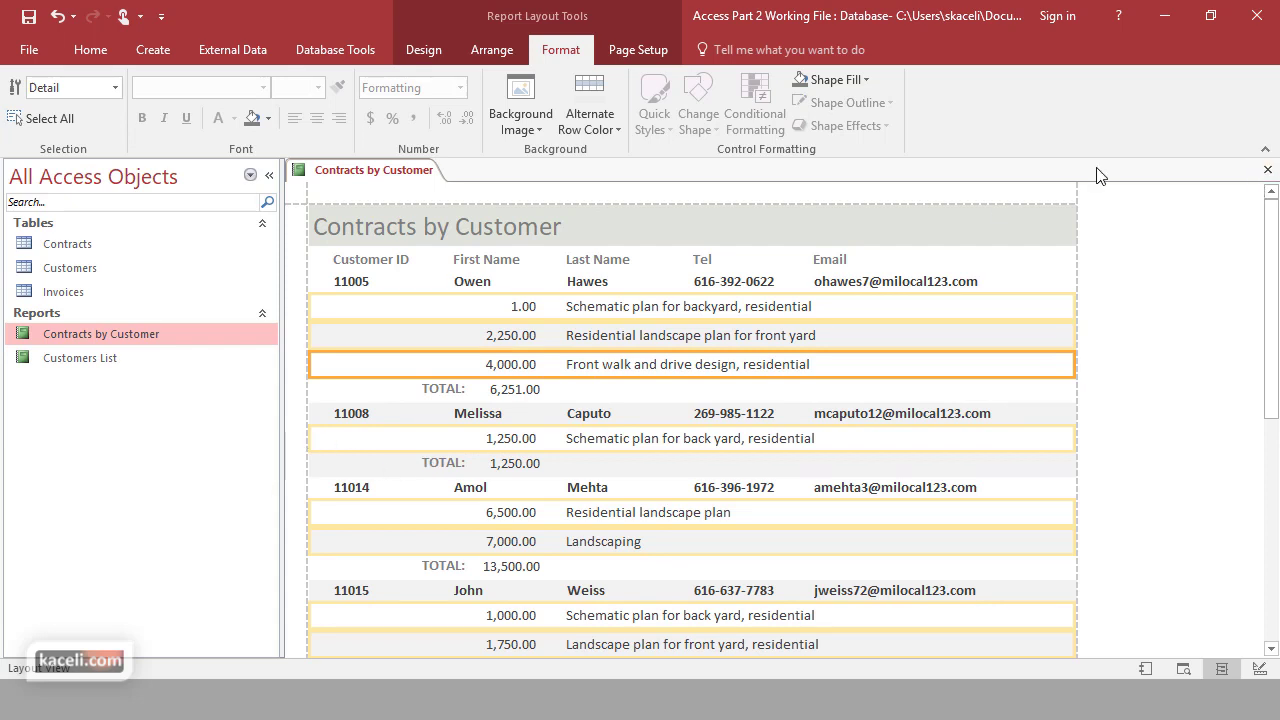
click(90, 49)
click(24, 115)
click(182, 432)
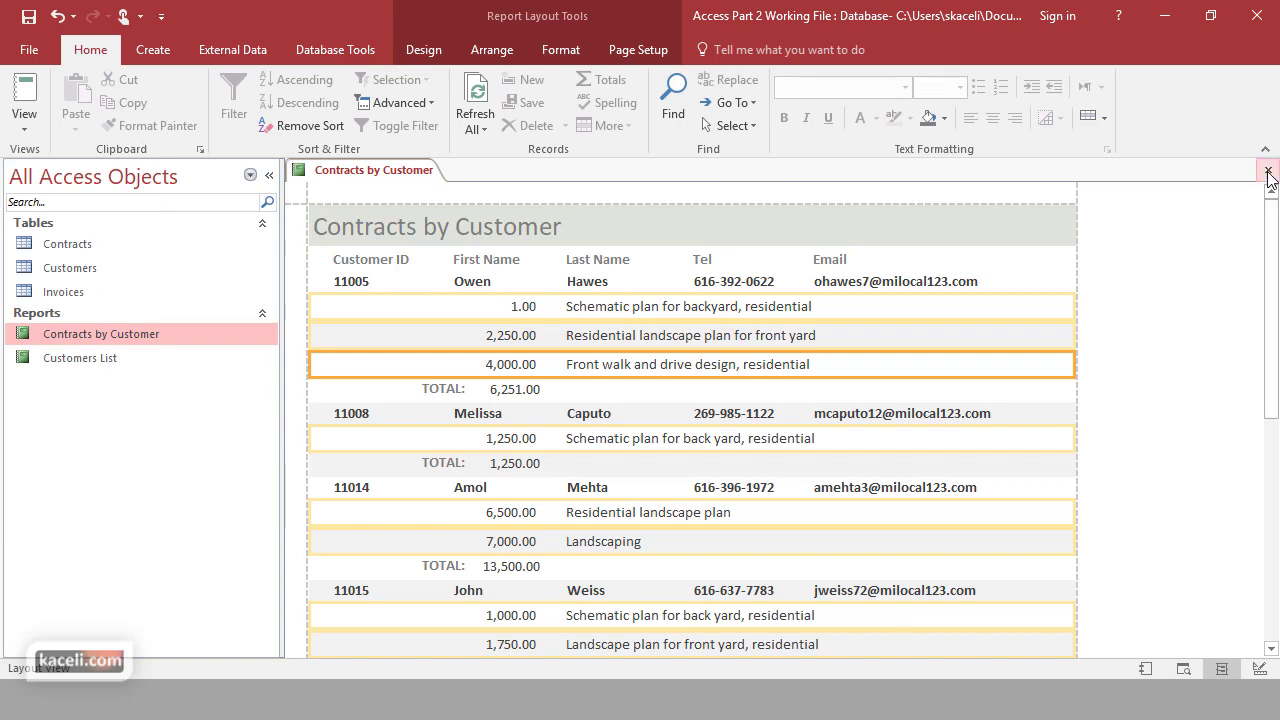
key(ctrl+w)
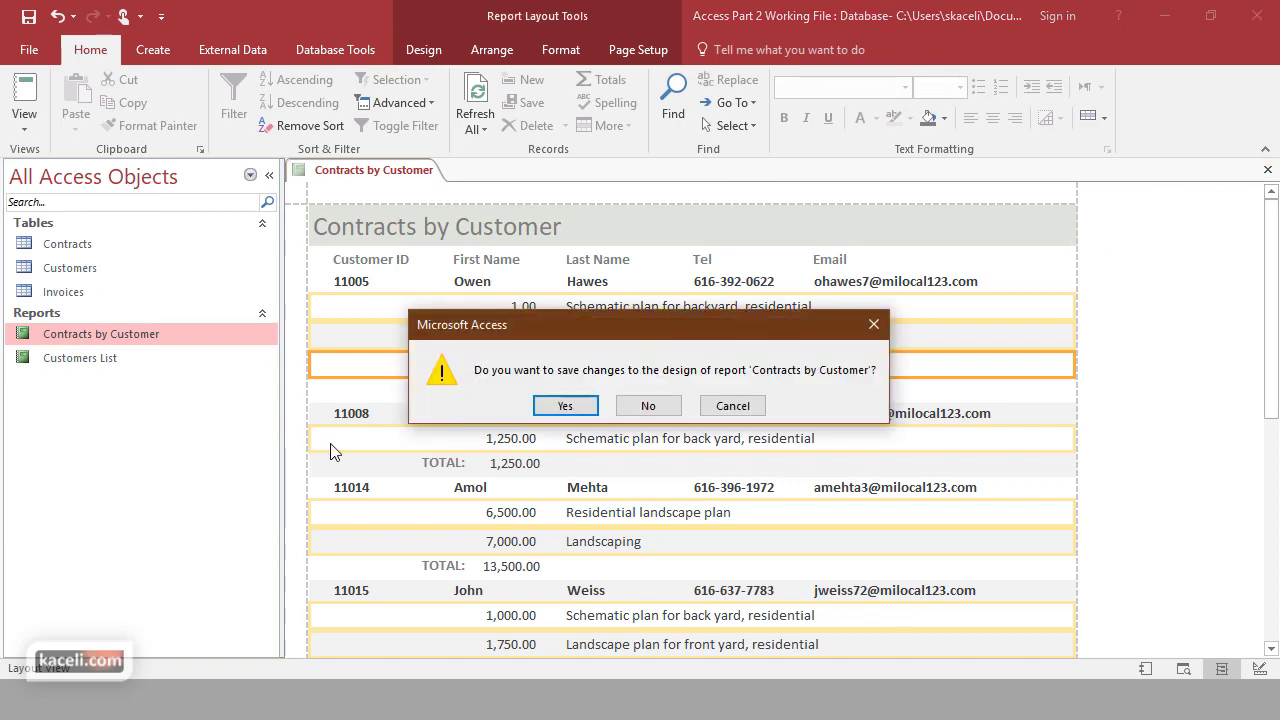
click(584, 414)
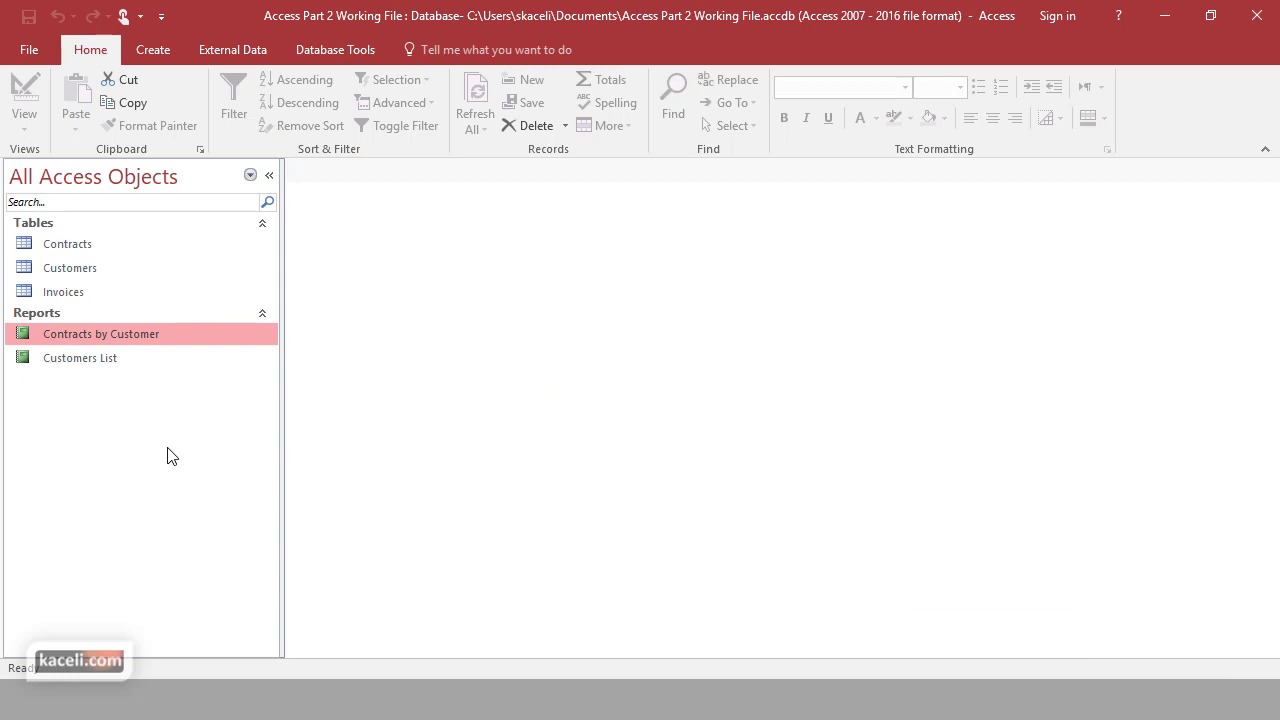
Step: Reopen the Contracts by Customer report and review its first page in Print Preview, checking the customer groups and totals
double_click(134, 336)
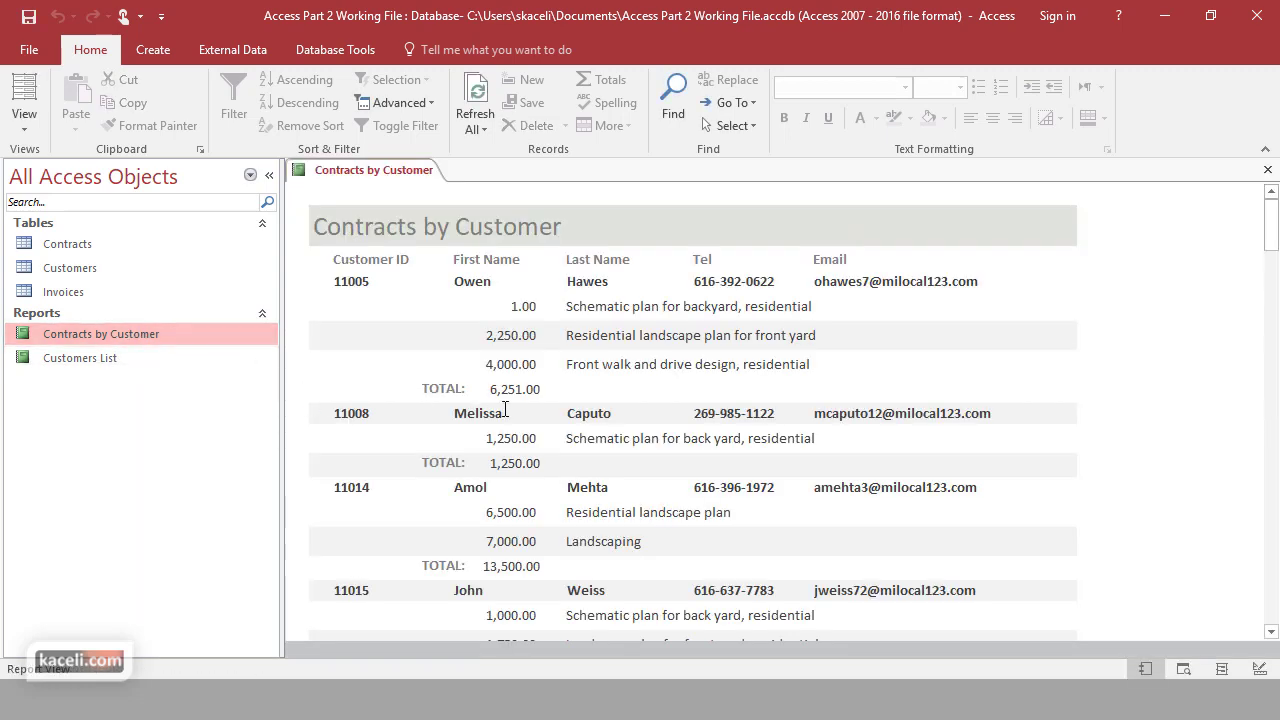
click(24, 120)
click(72, 206)
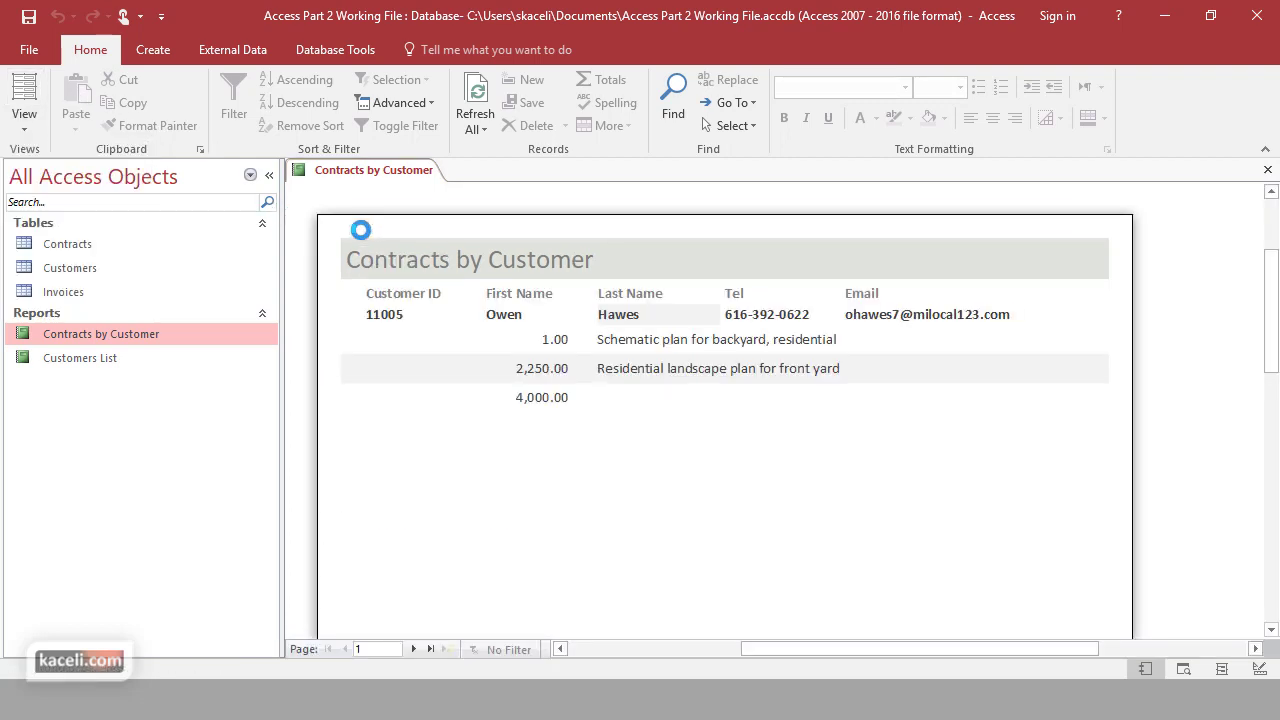
scroll(1043, 458, down, 5)
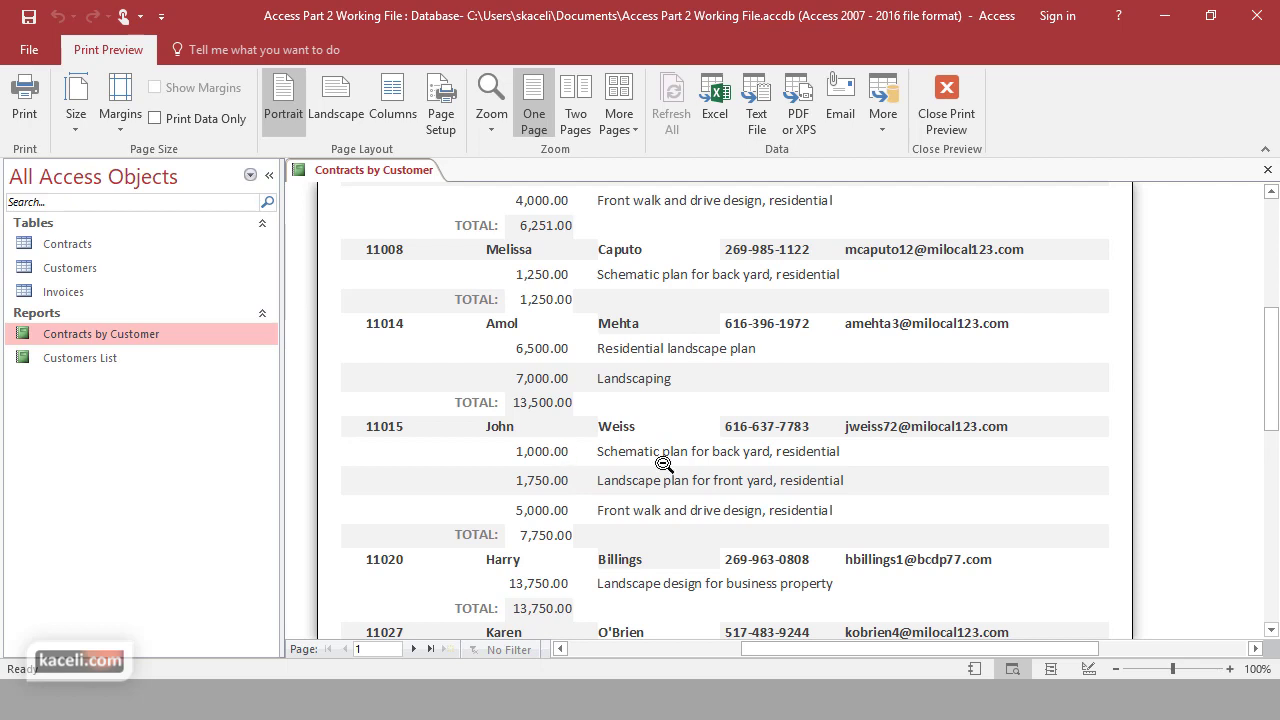
scroll(717, 498, down, 1)
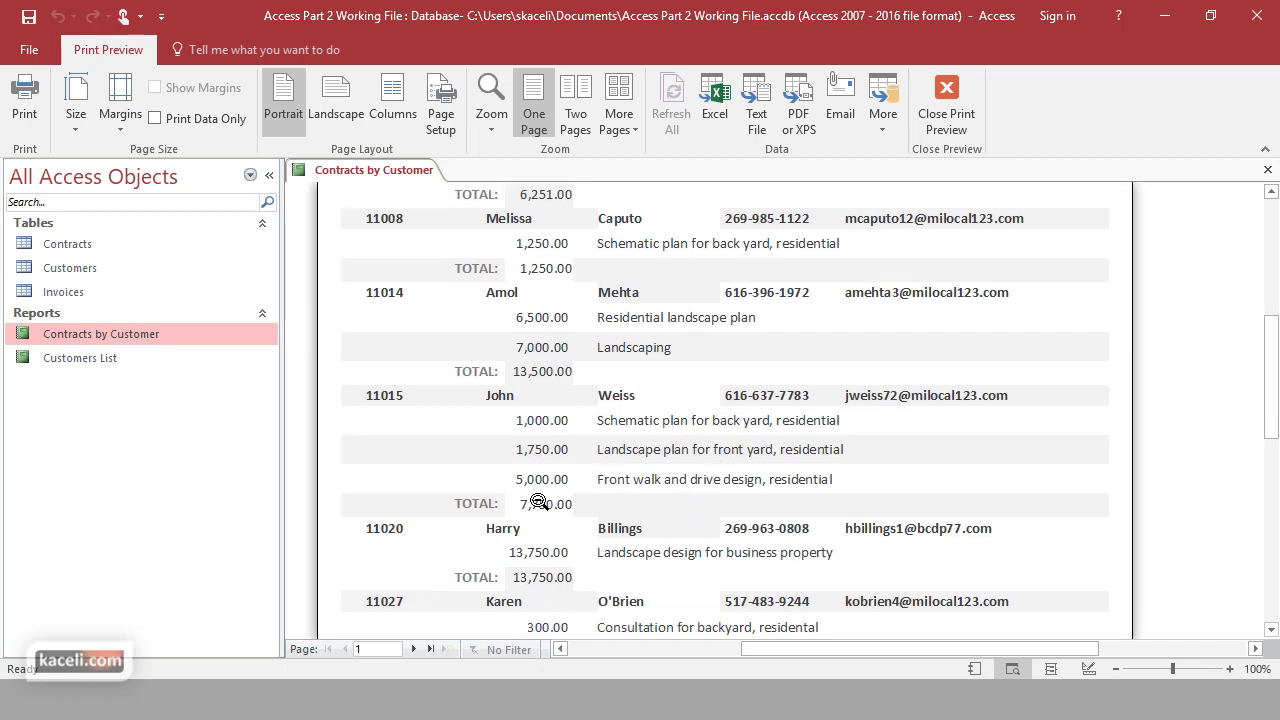
scroll(565, 504, down, 10)
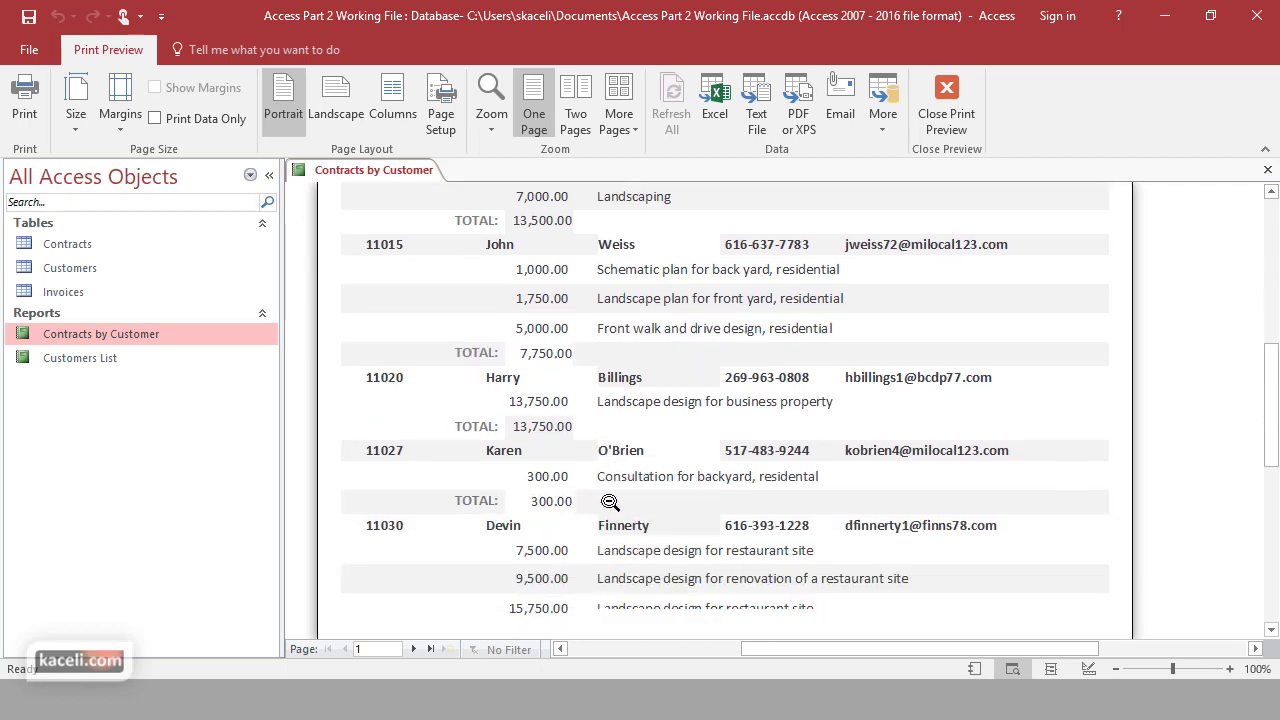
scroll(645, 514, down, 5)
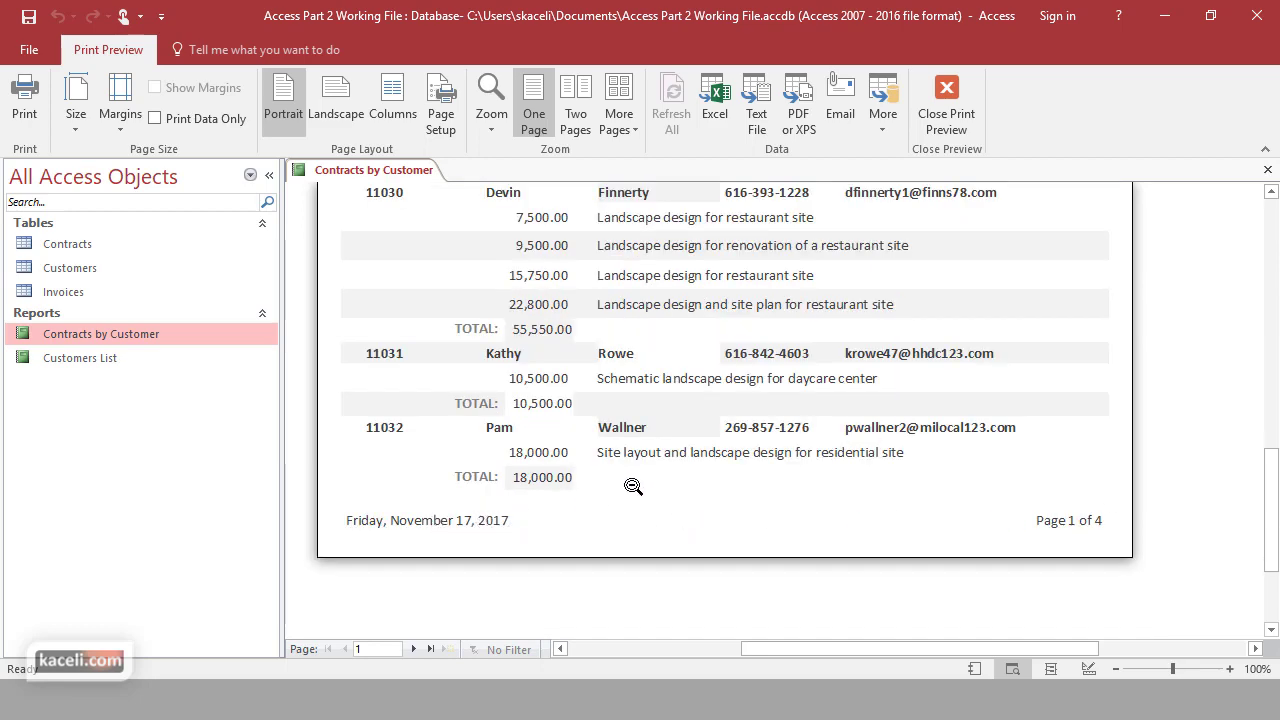
scroll(633, 483, up, 10)
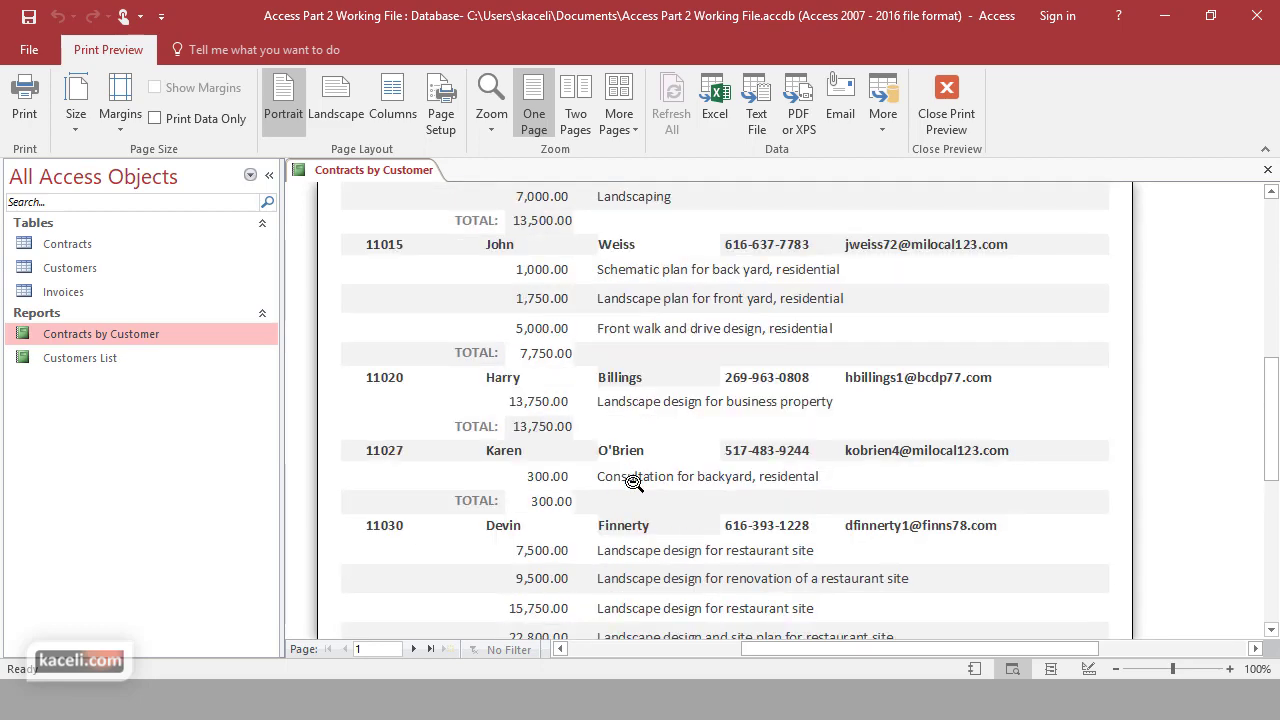
scroll(614, 409, up, 2)
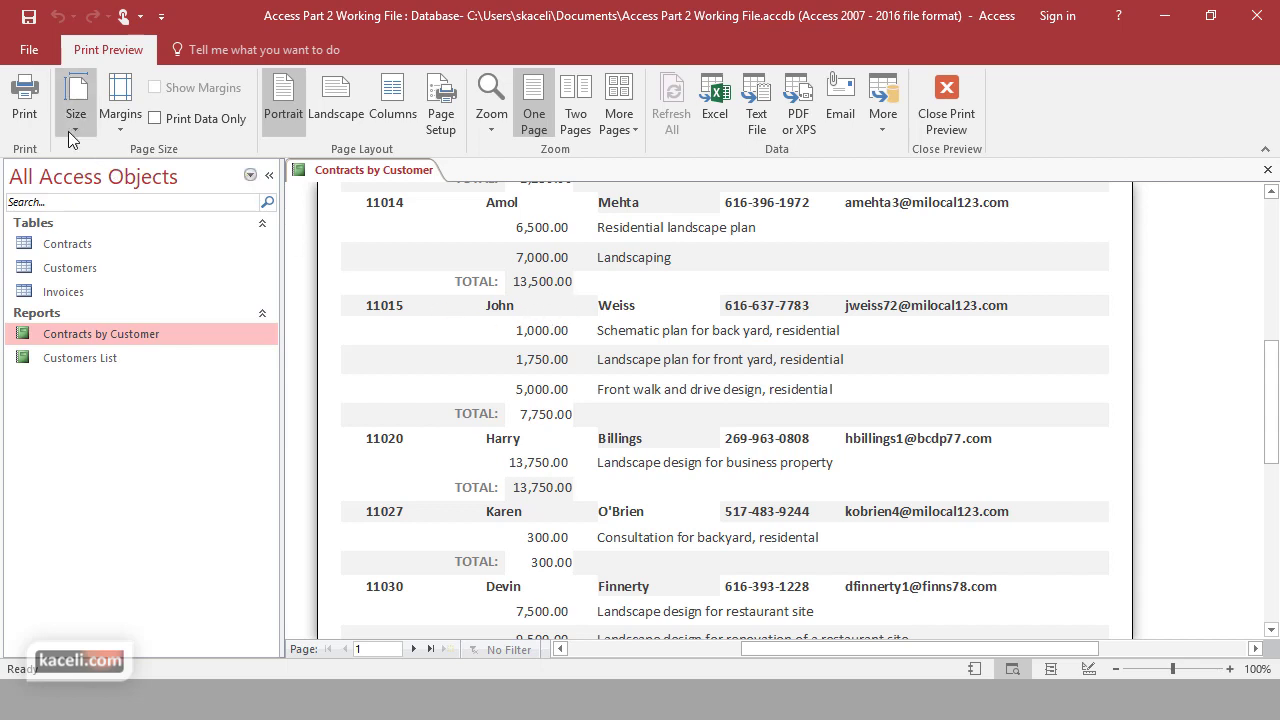
click(955, 94)
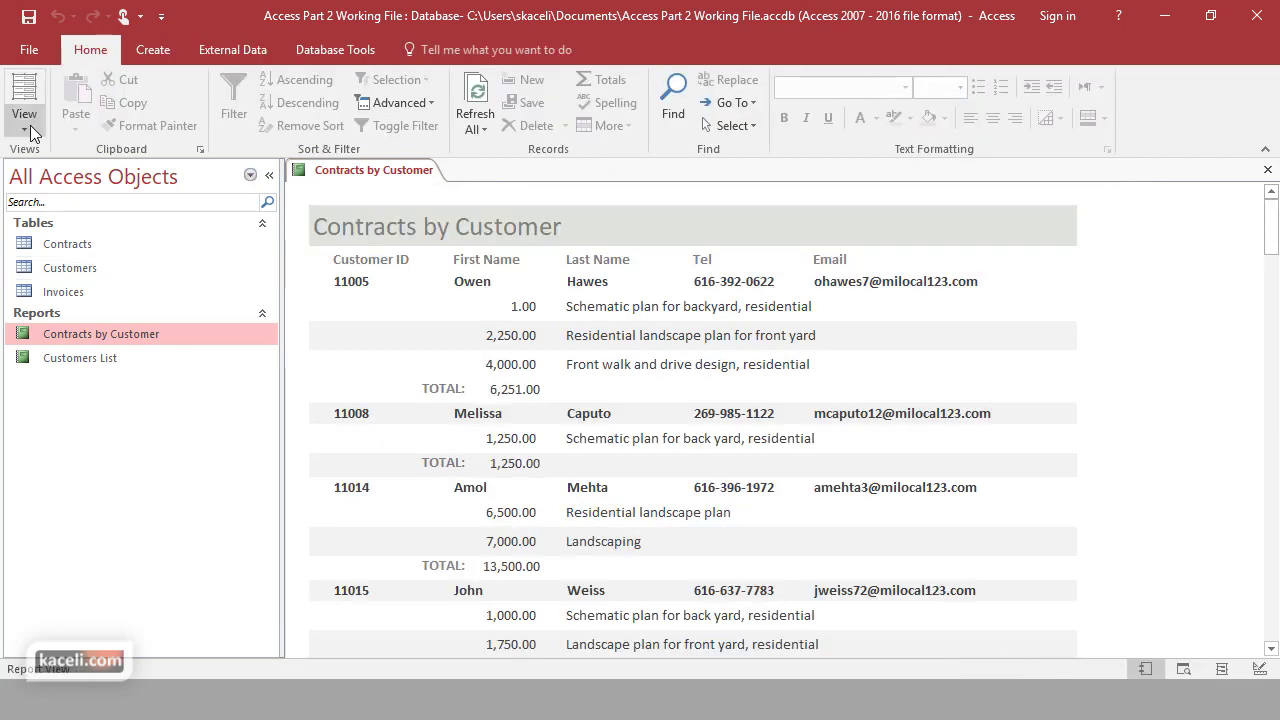
Step: Switch the report to Design View and slightly increase the Detail section's height to add space below each contract row
click(24, 127)
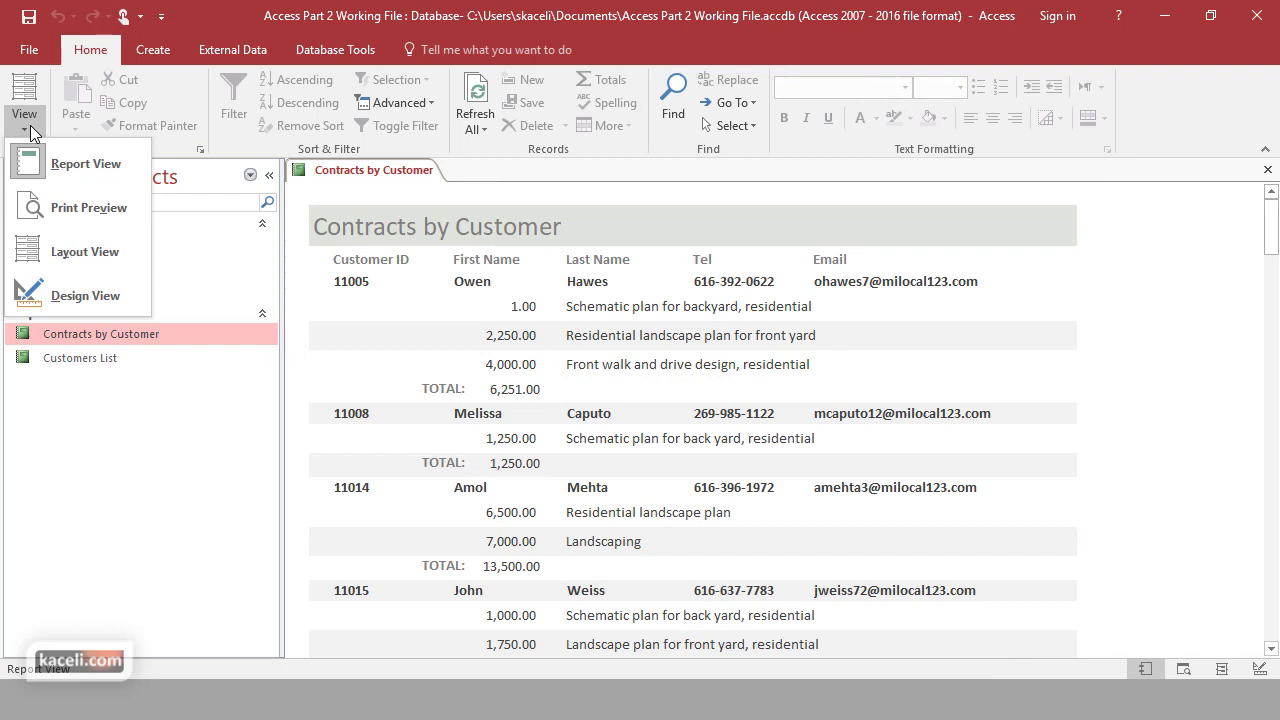
click(70, 298)
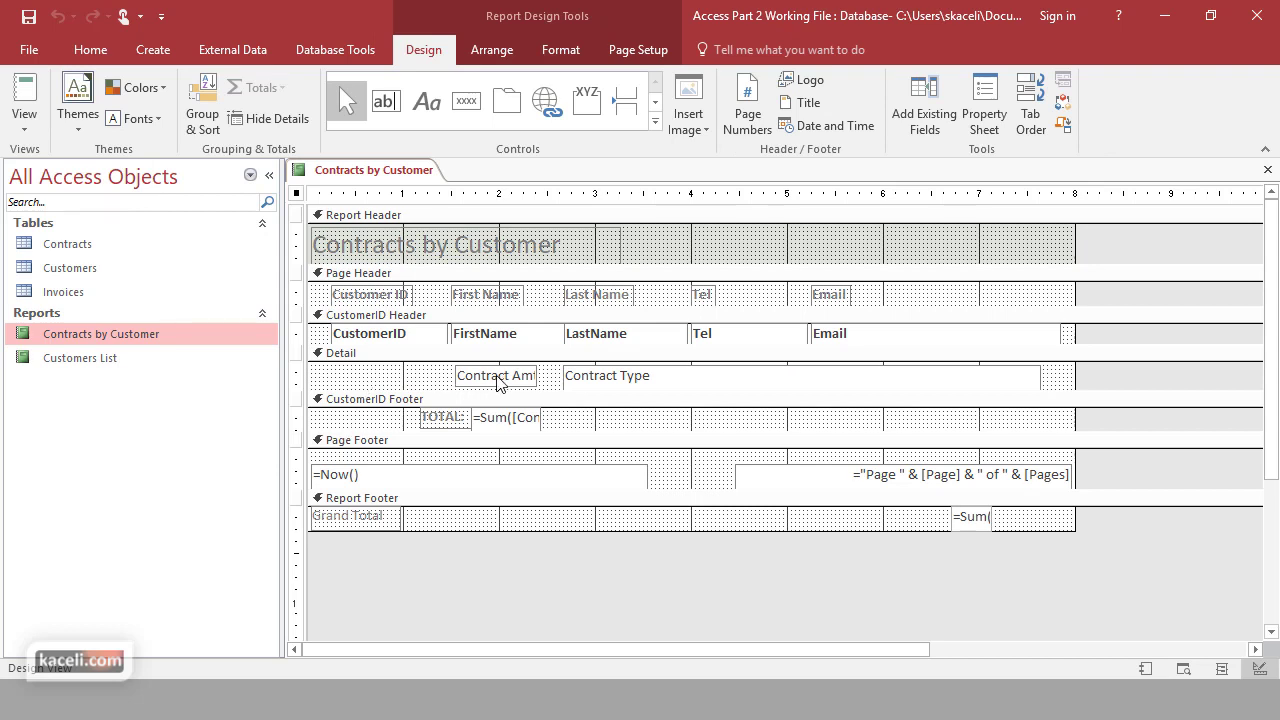
click(590, 385)
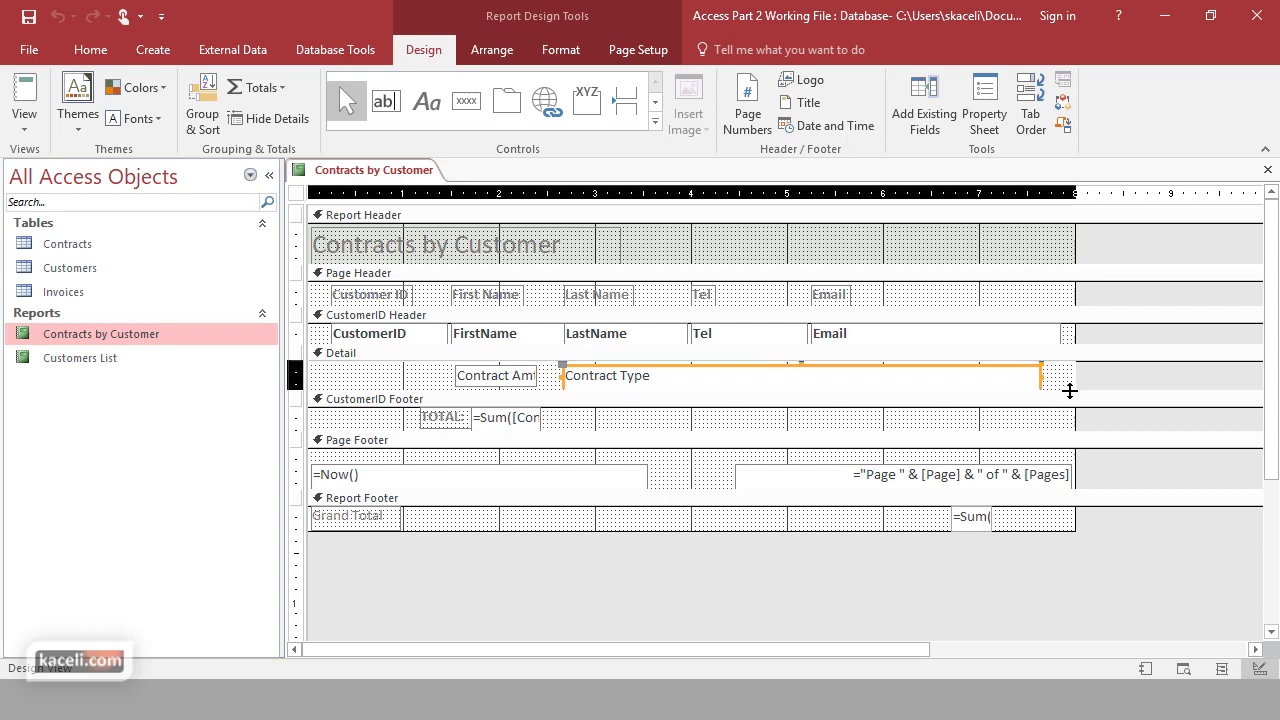
drag(1069, 390, 803, 400)
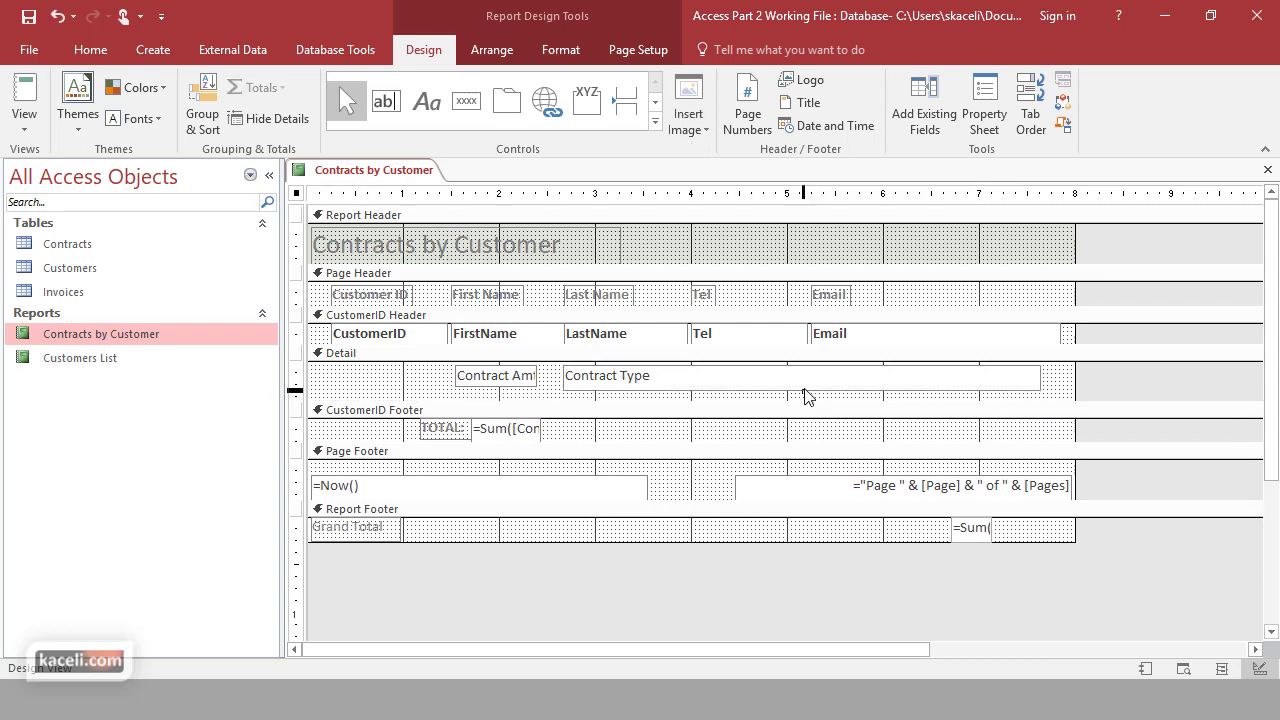
click(801, 388)
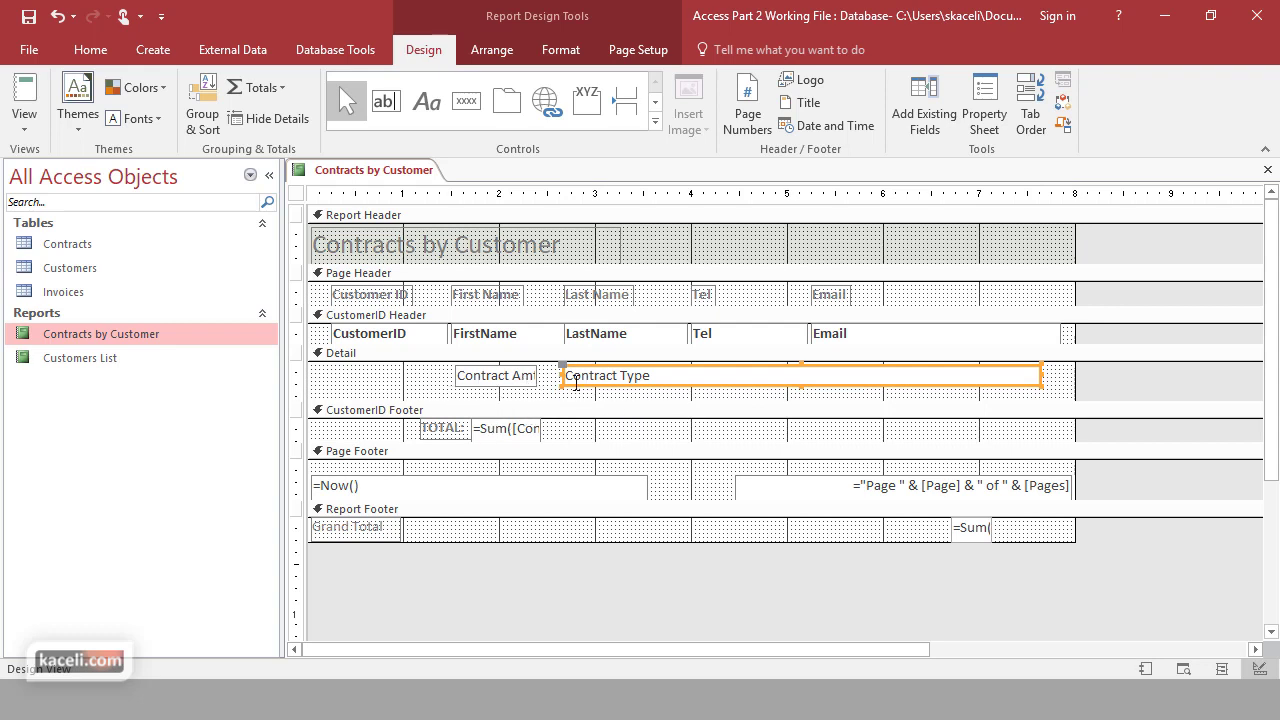
Step: Change the "TOTAL:" label's font color to red and slightly increase the height of the CustomerID Footer section
click(455, 430)
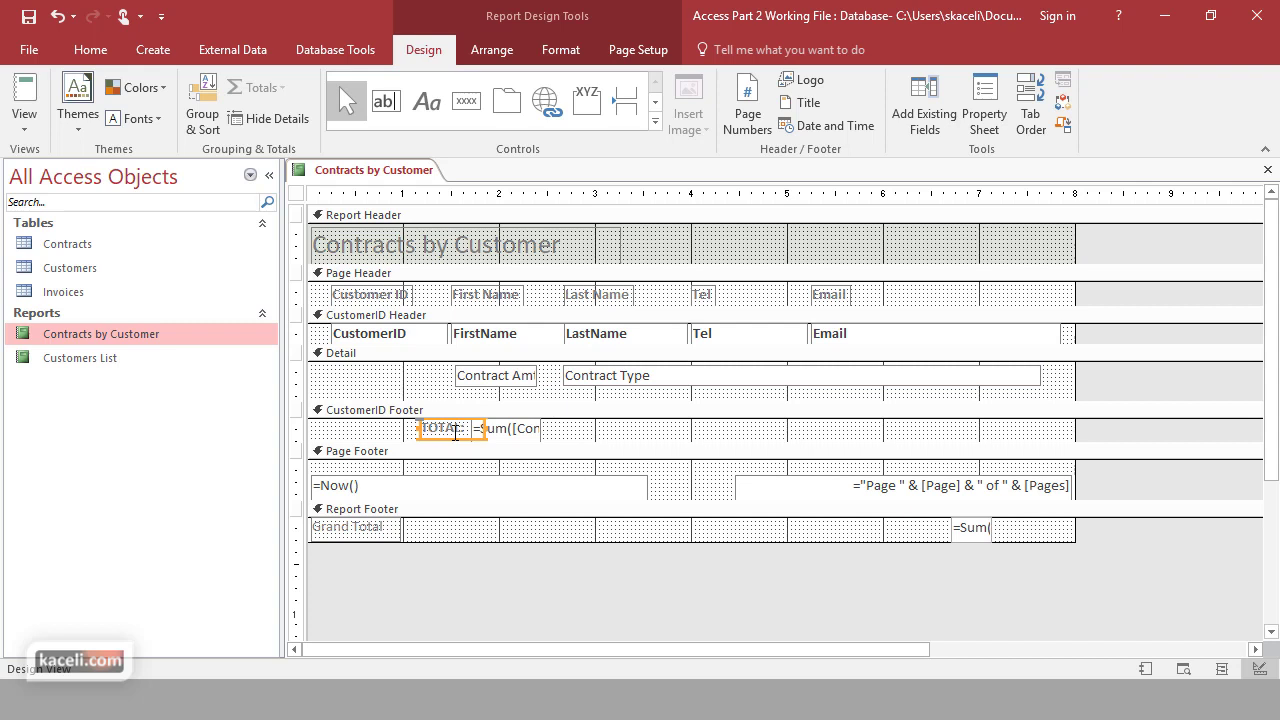
click(561, 52)
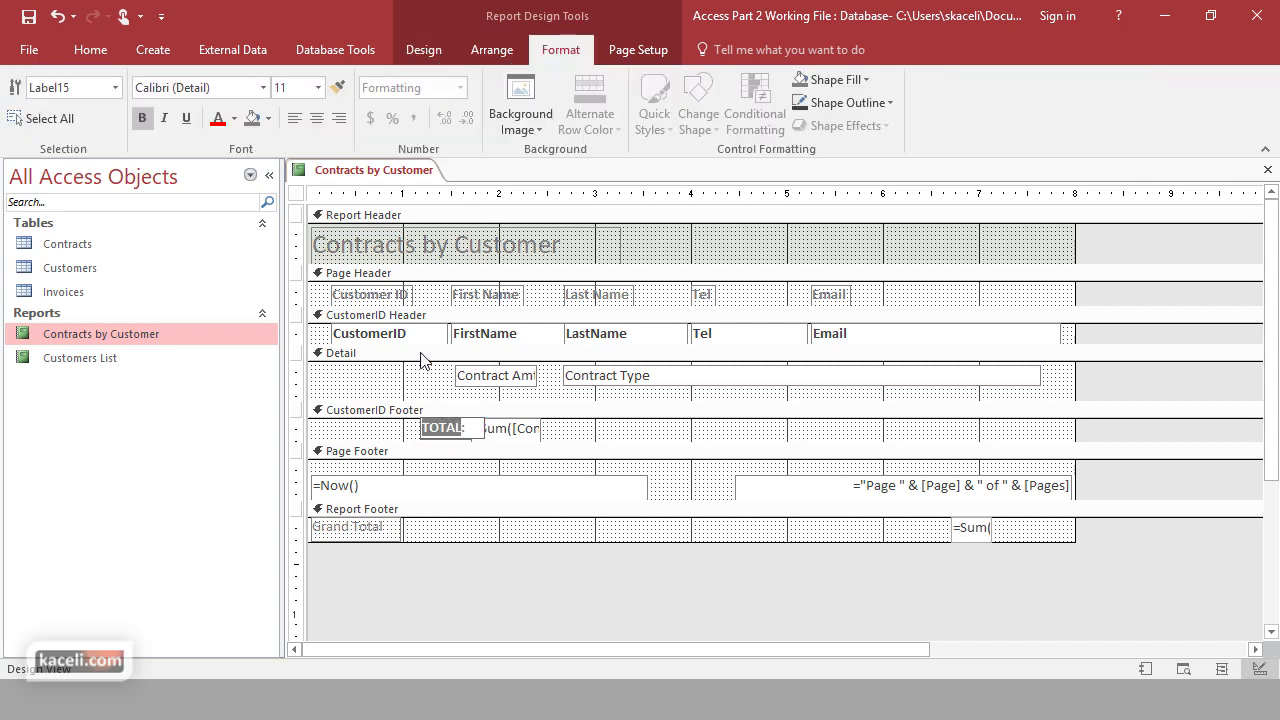
click(505, 410)
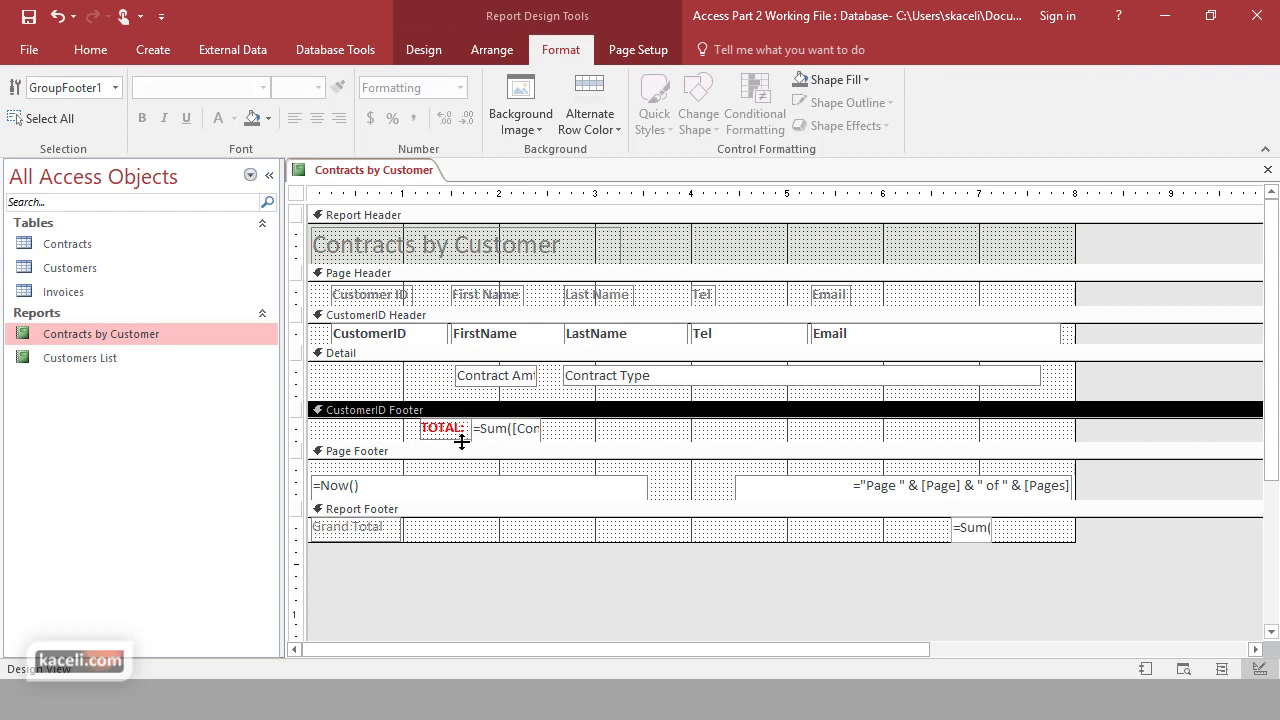
drag(403, 441, 402, 449)
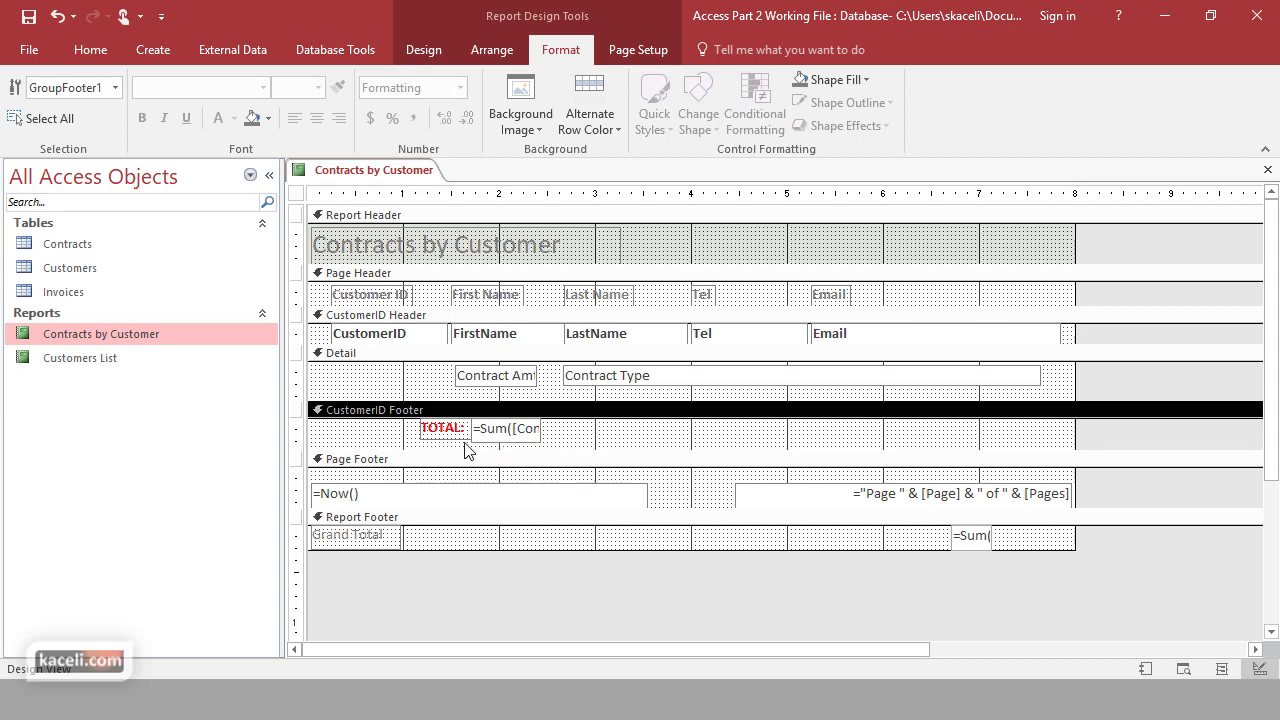
drag(648, 450, 648, 454)
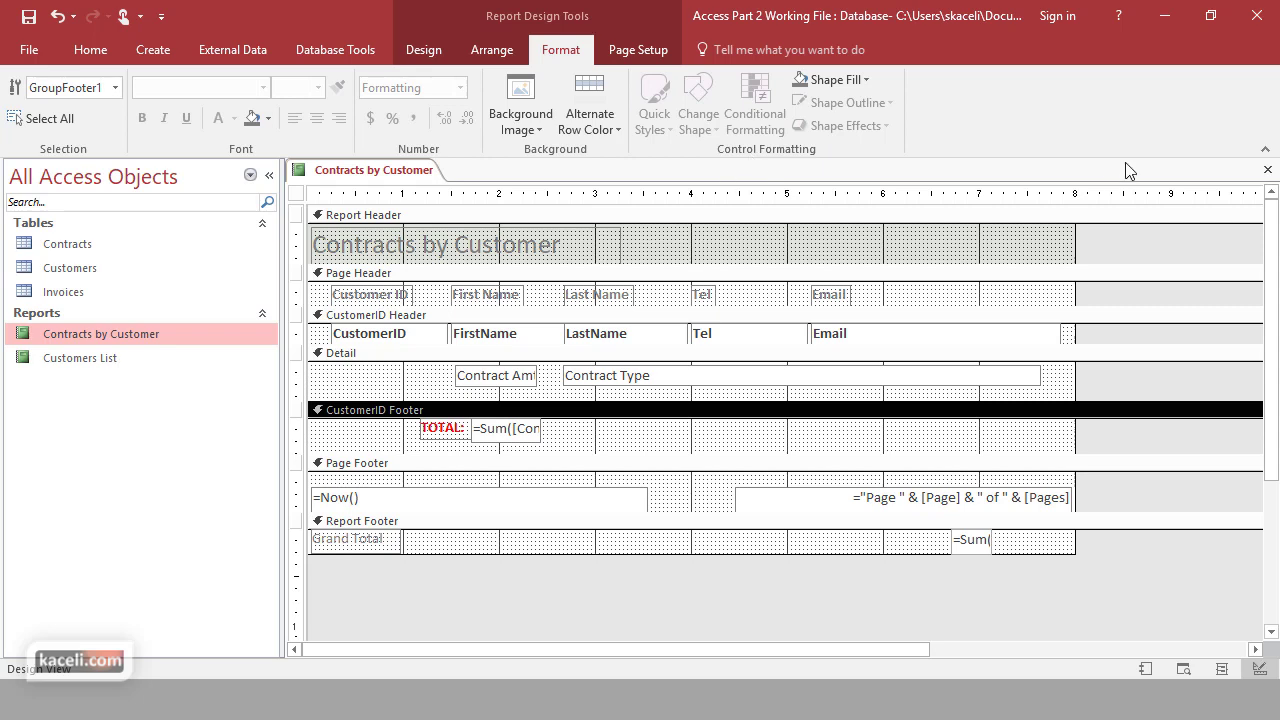
Step: Close the report with its design changes saved, and reopen it briefly to check the row spacing and total labels
click(1270, 175)
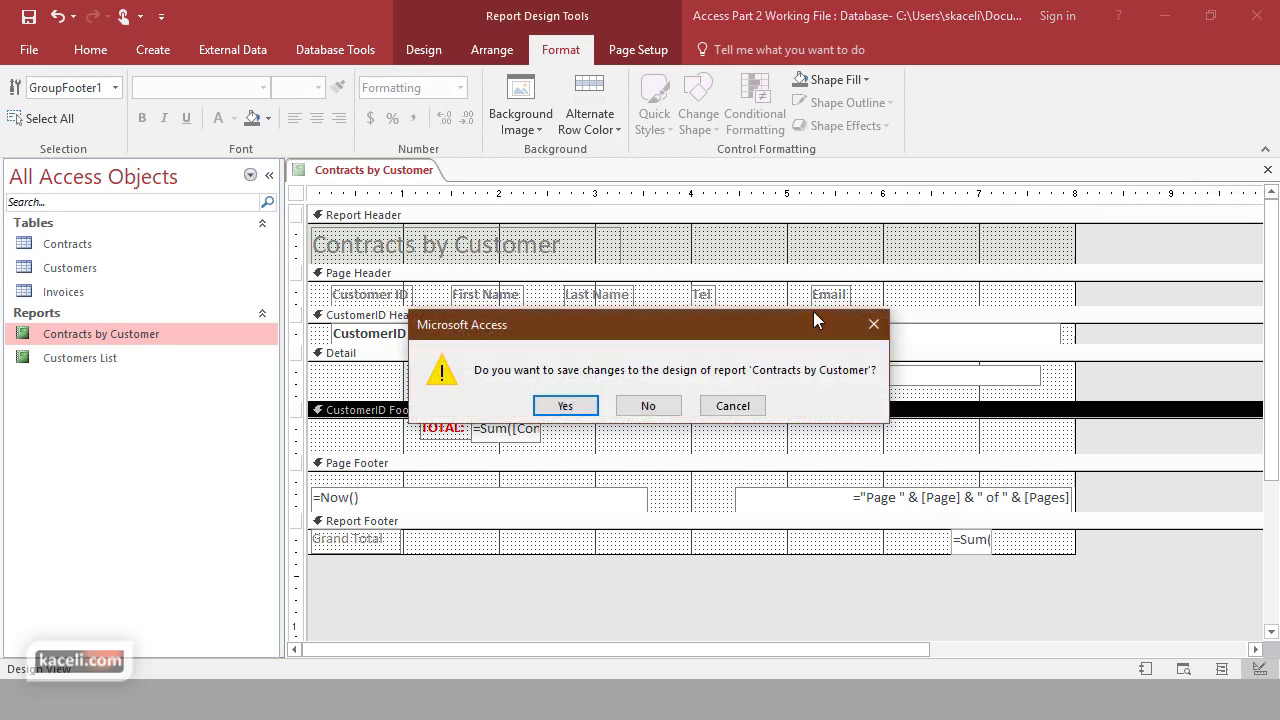
click(566, 403)
double_click(116, 339)
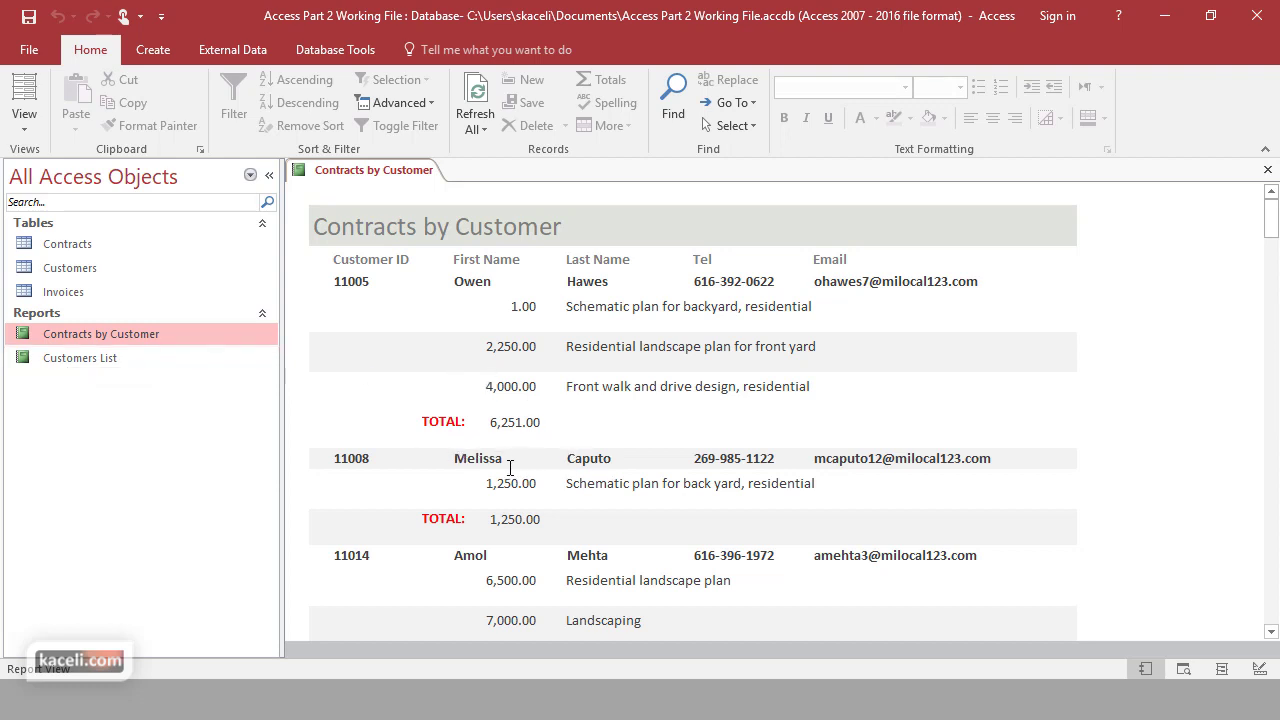
scroll(470, 450, down, 1)
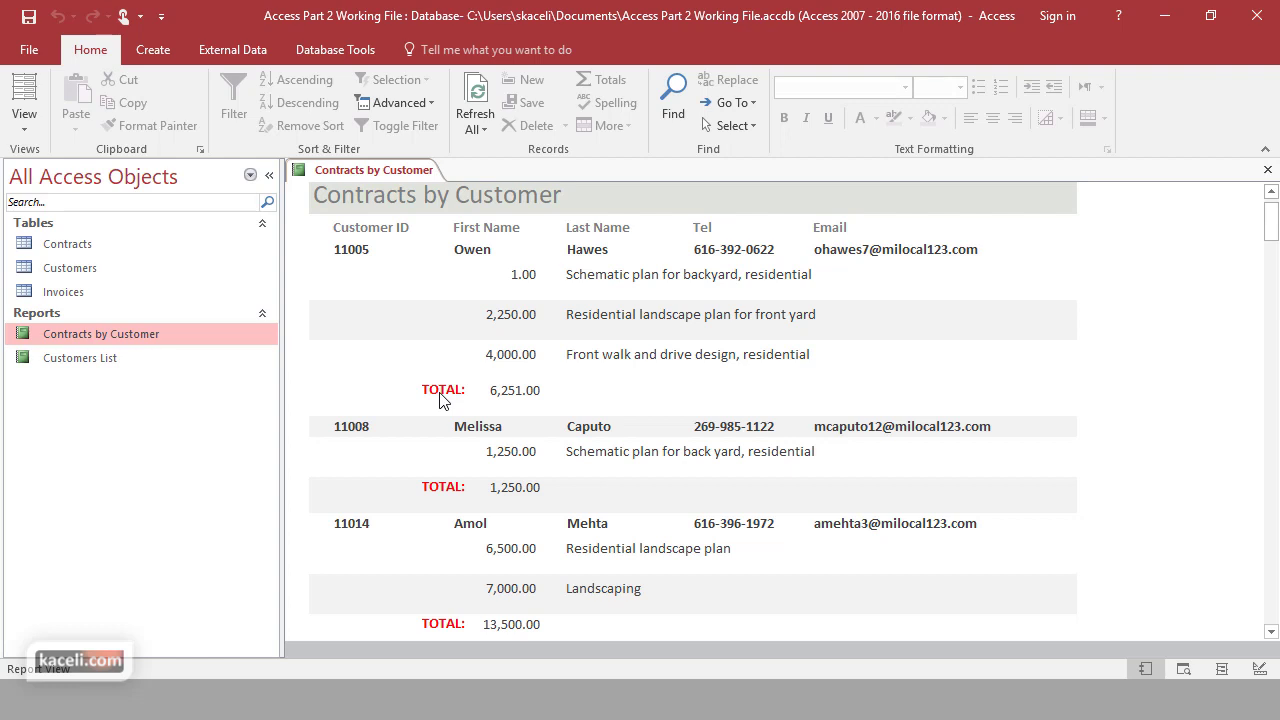
click(1267, 169)
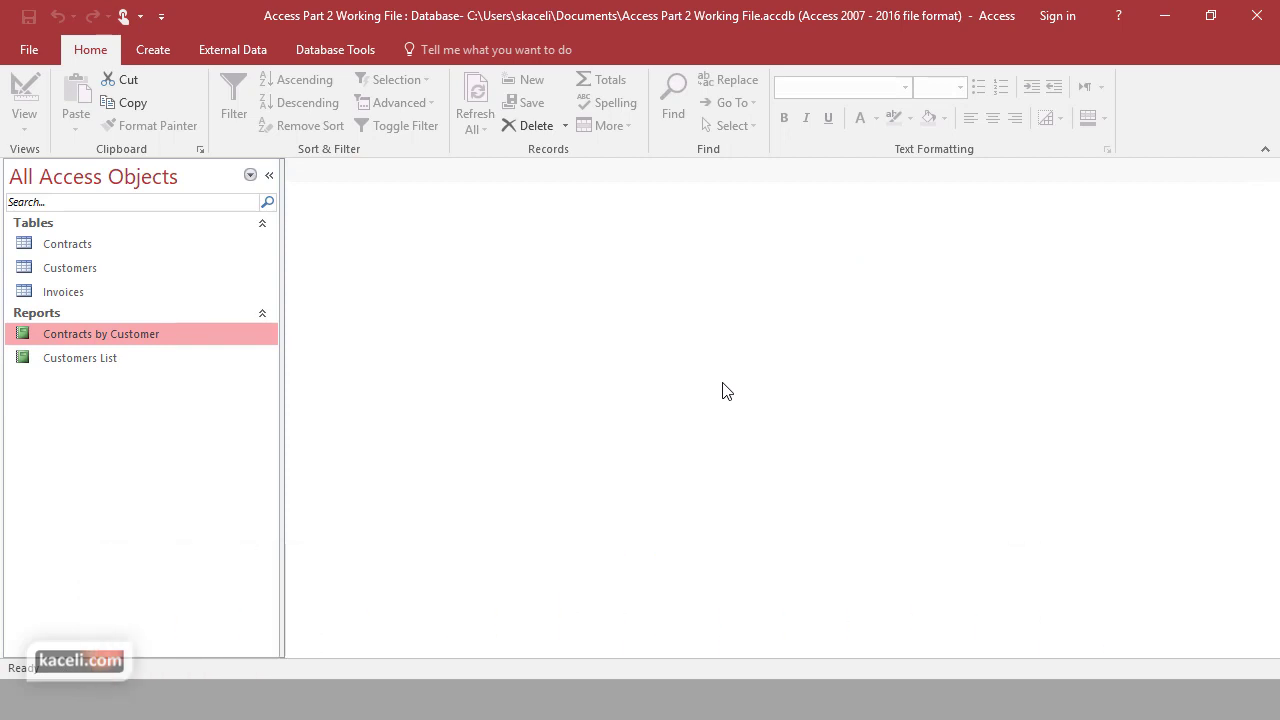
Step: Open the Contracts by Customer report again and switch it to Layout View
double_click(129, 334)
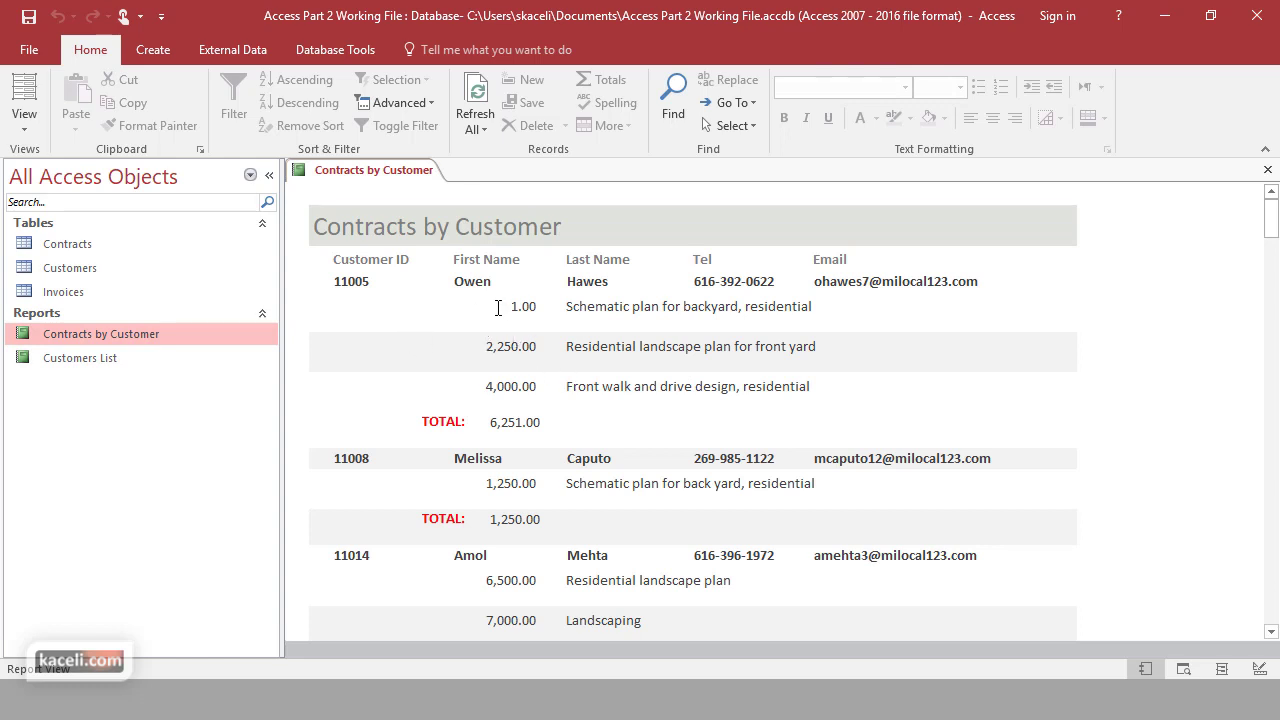
click(502, 308)
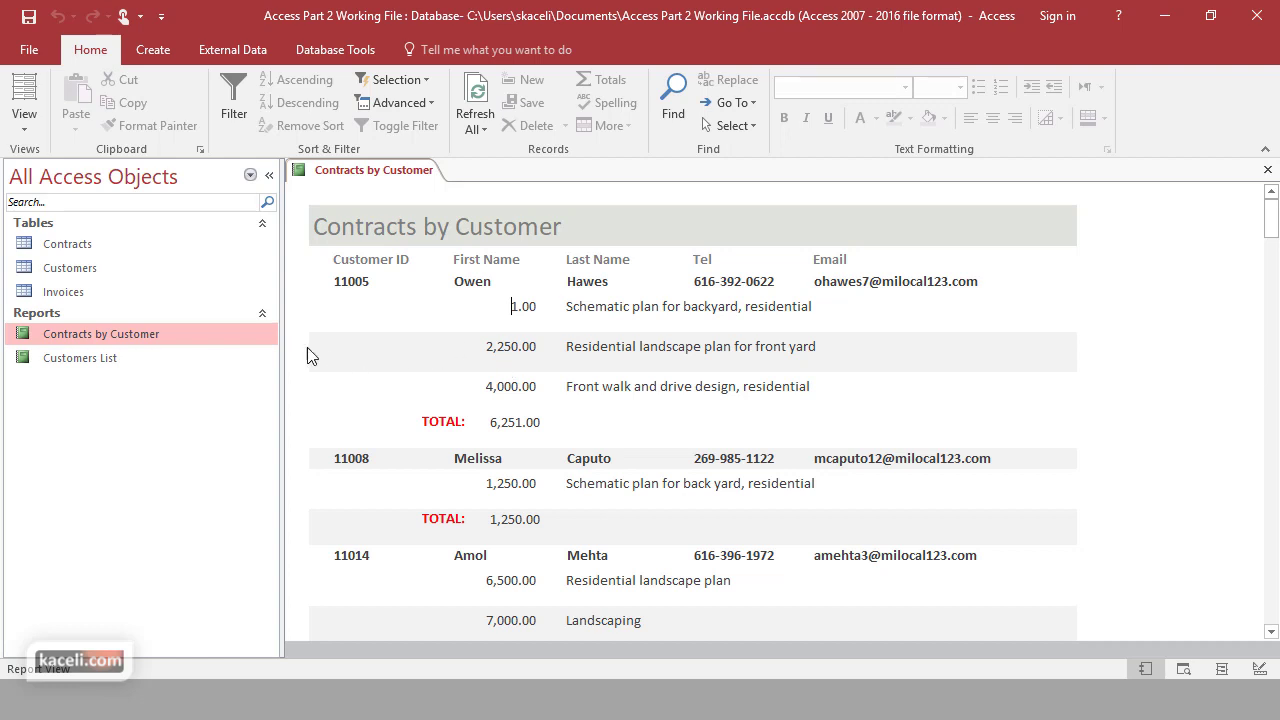
click(24, 118)
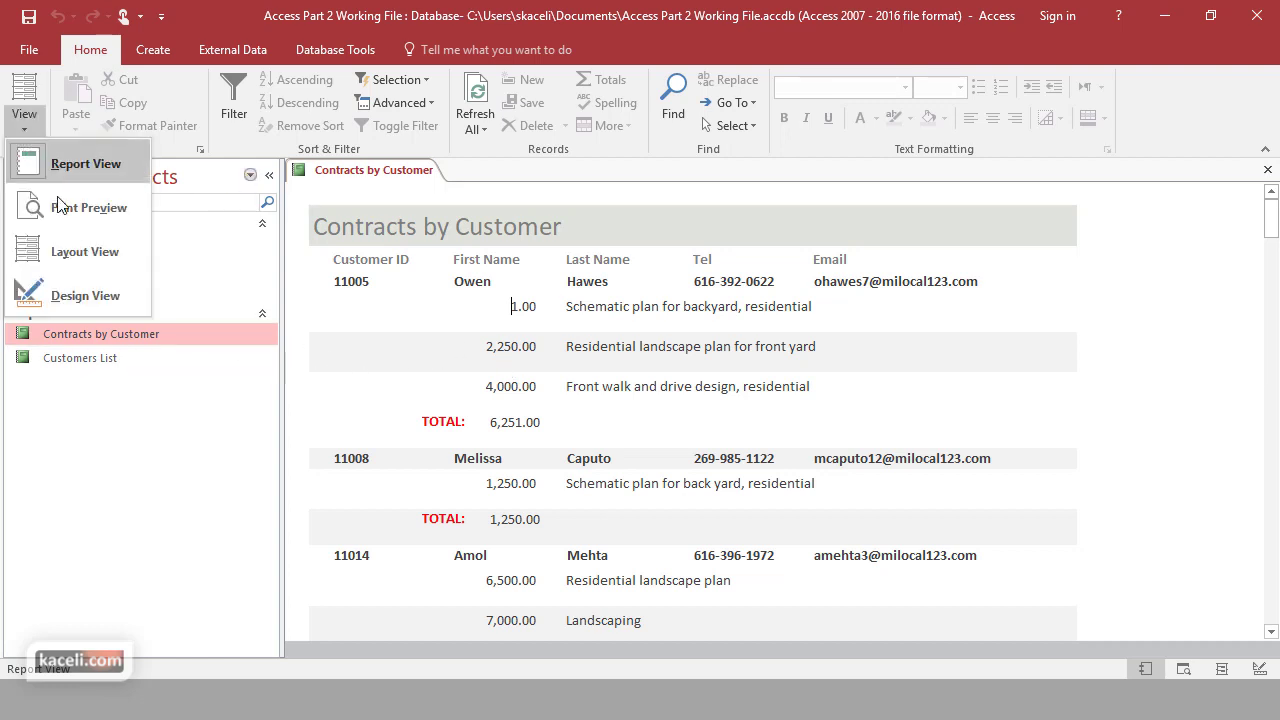
click(65, 254)
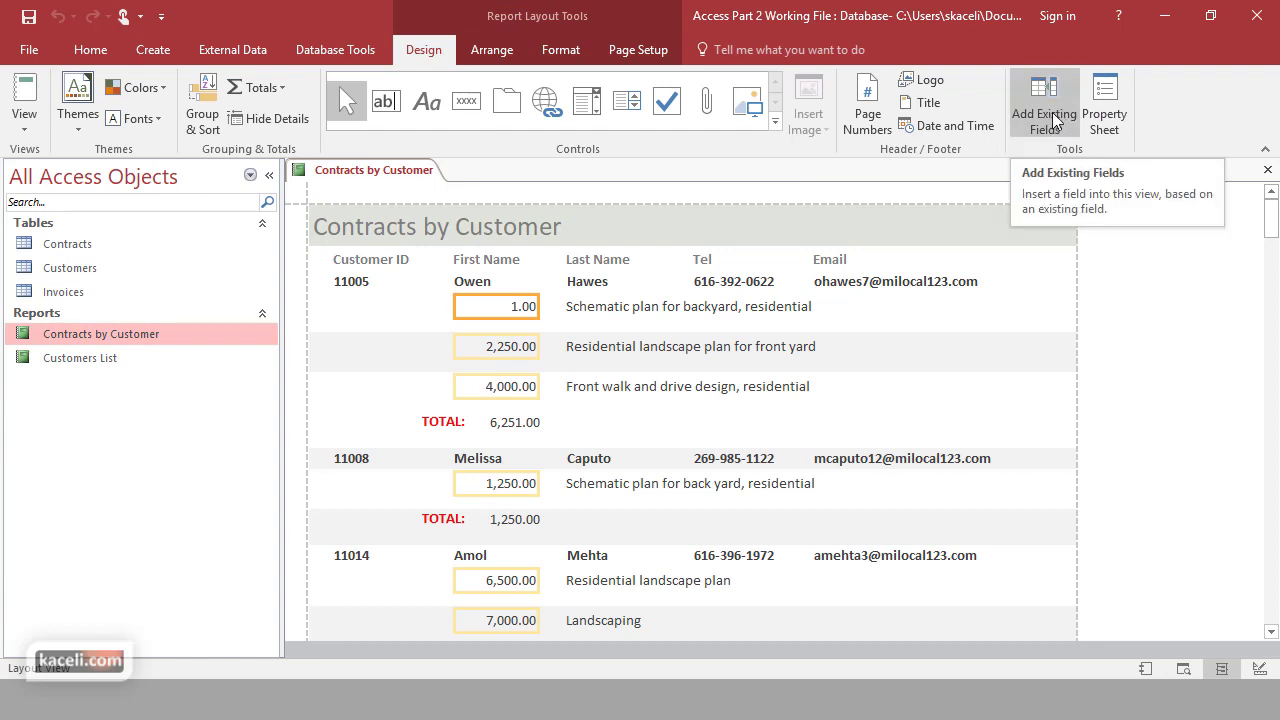
Step: Show existing fields from all tables and add the Contracts table's Contract Num field to the report's contract rows
click(1057, 130)
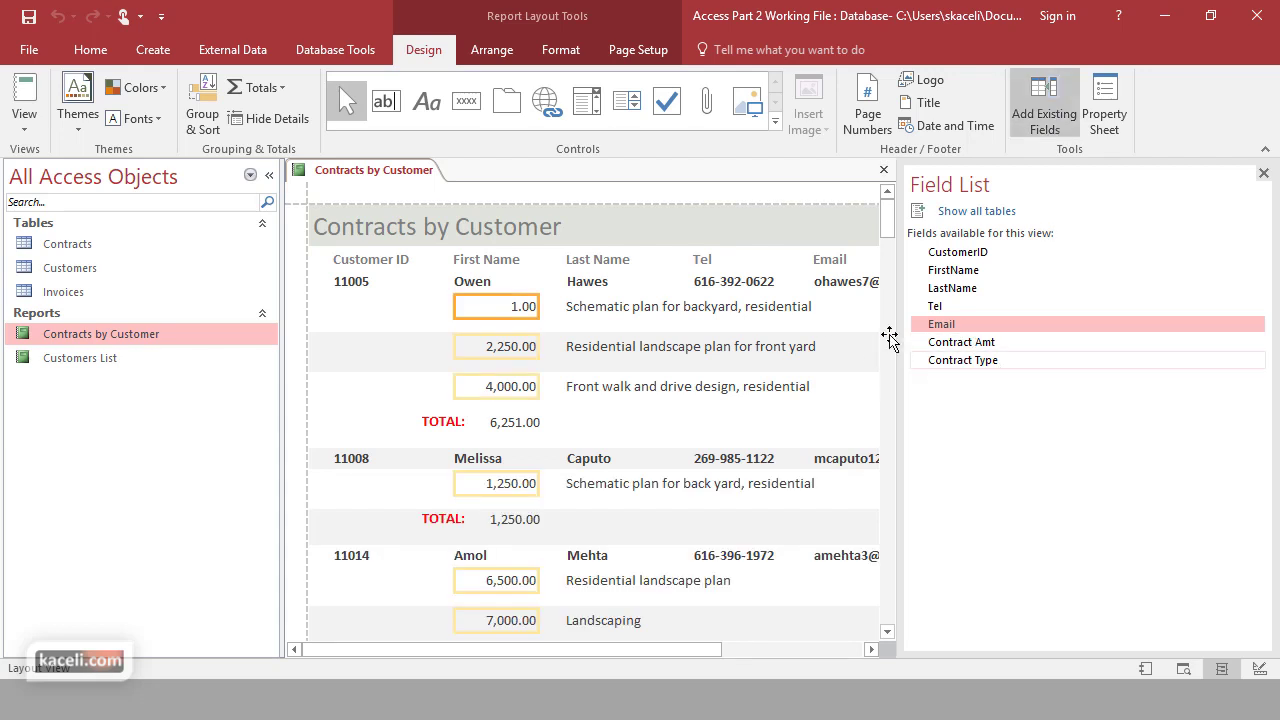
click(985, 216)
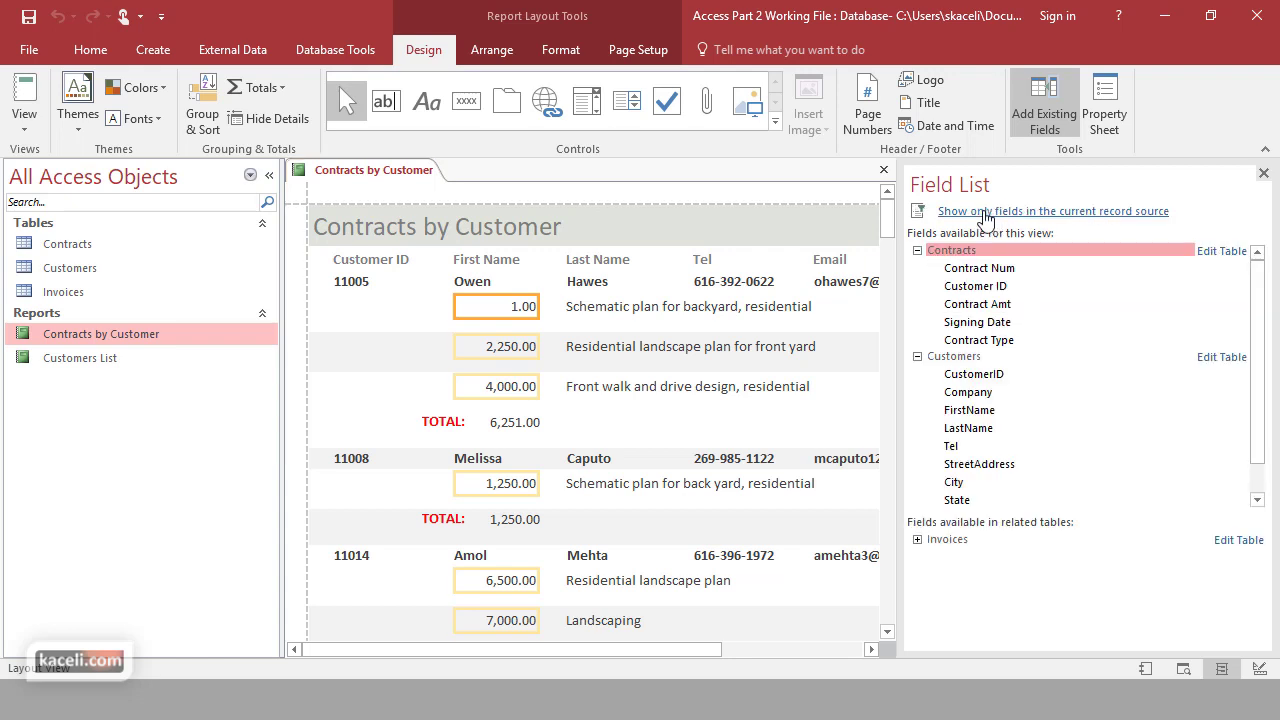
click(988, 270)
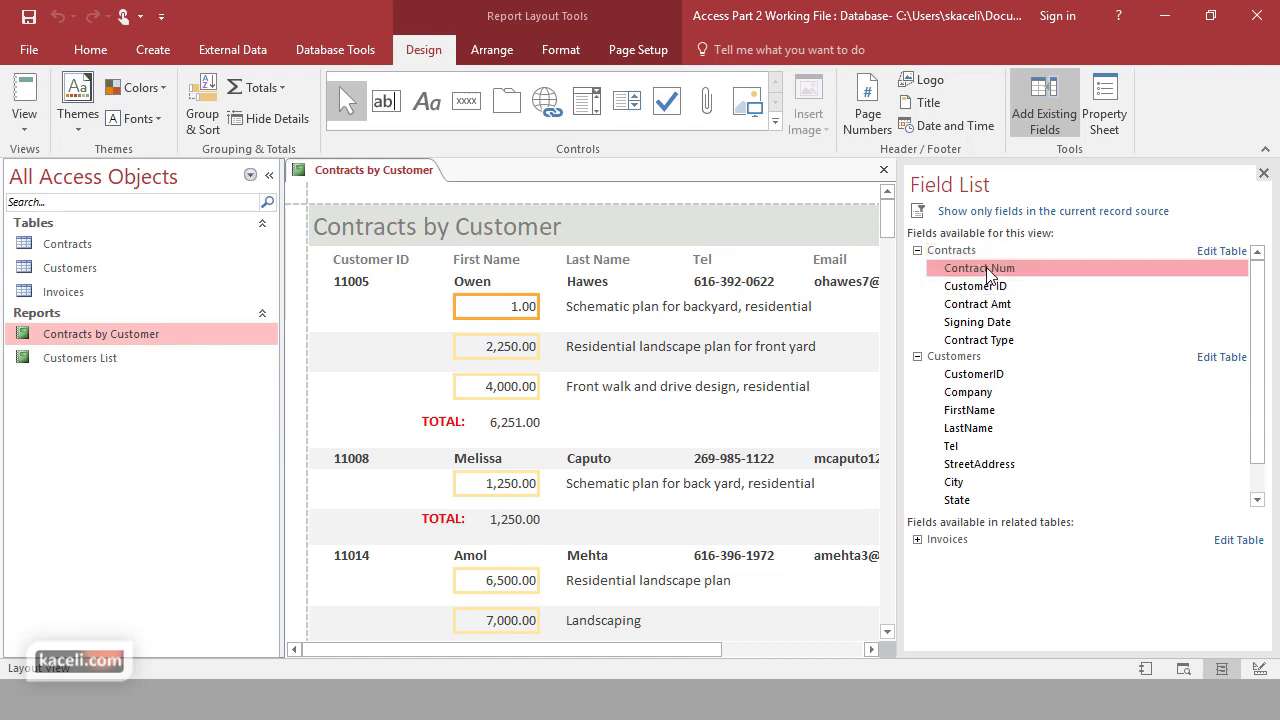
drag(988, 272, 759, 653)
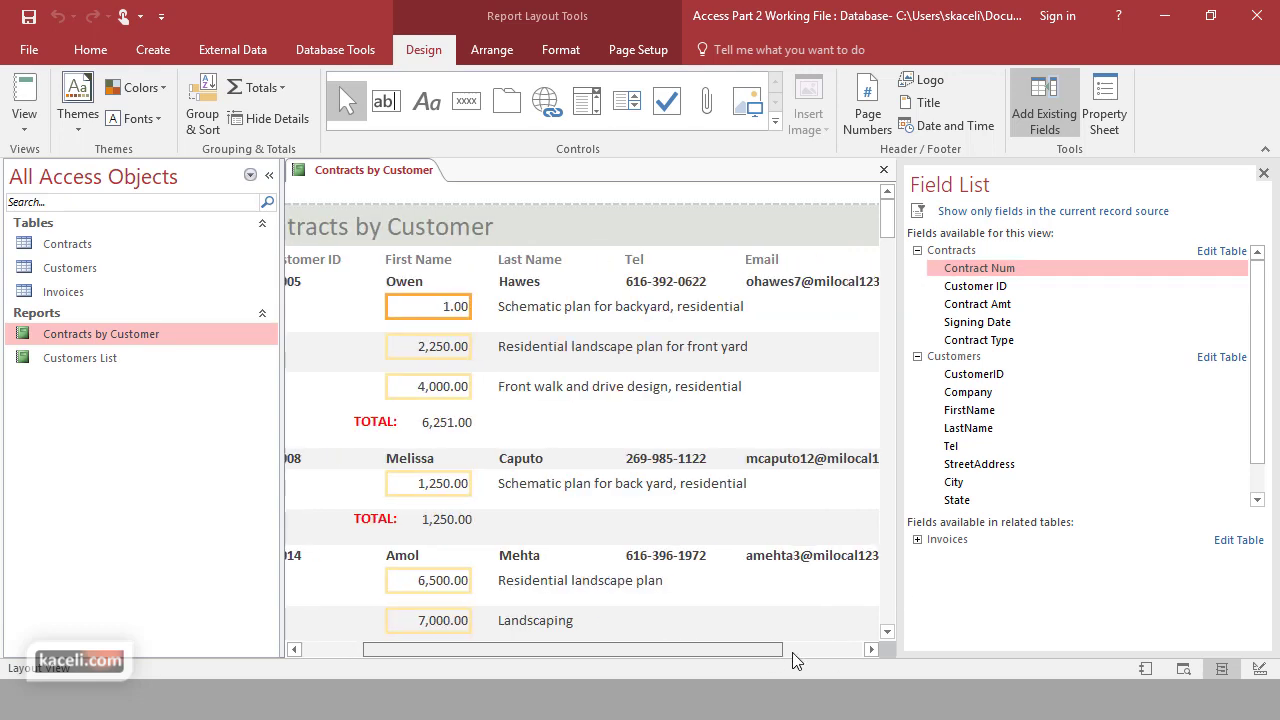
drag(985, 270, 732, 318)
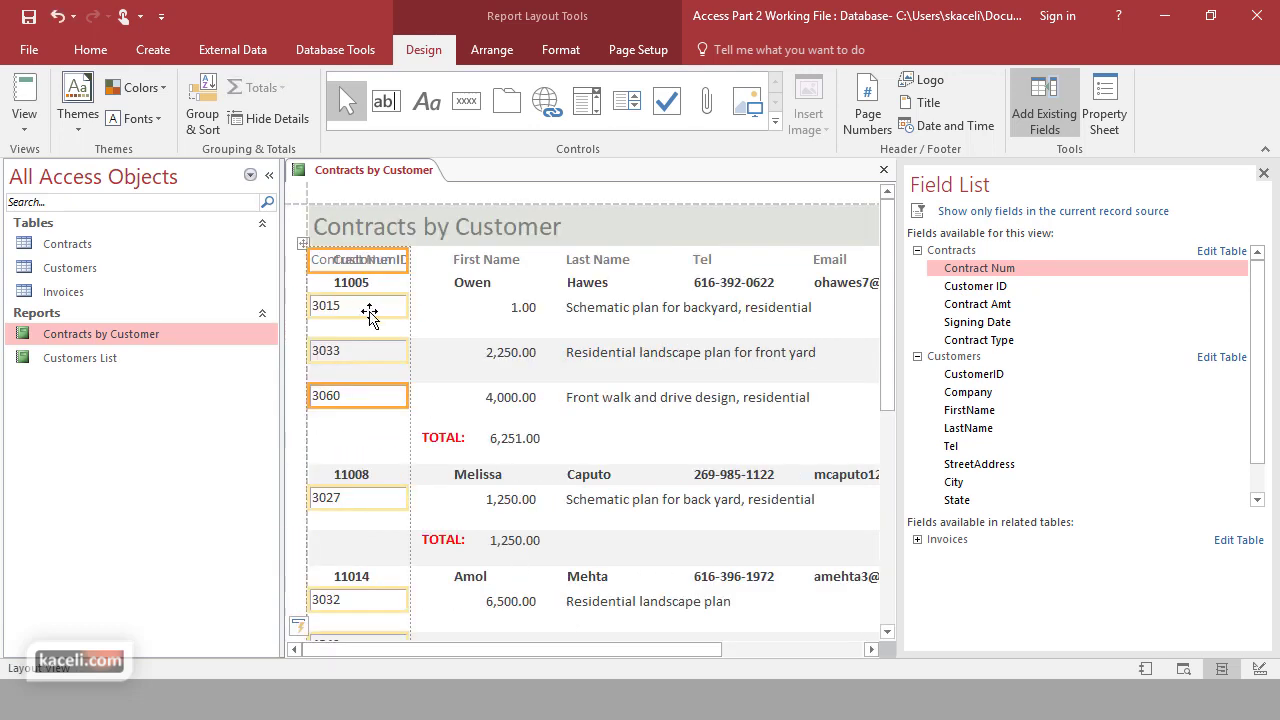
Step: Move the Contract Num field beneath the First Name column, remove its heading label and narrow the field
drag(379, 317, 506, 348)
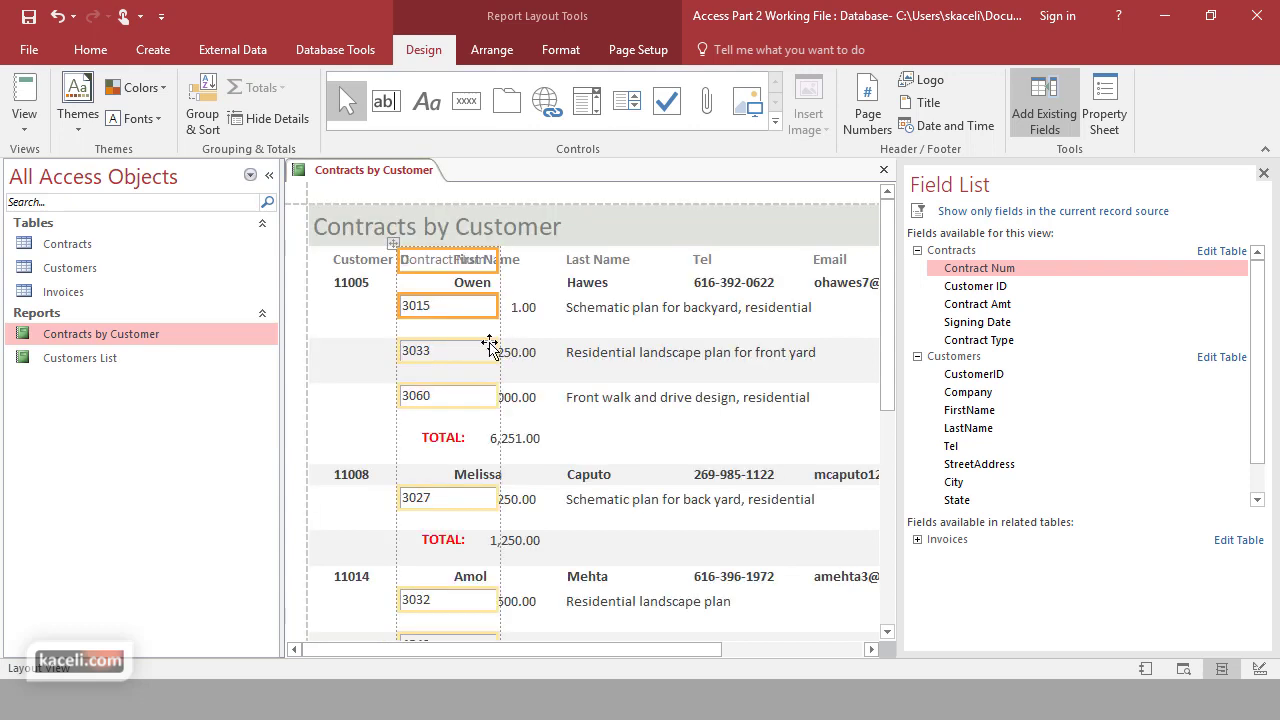
click(427, 268)
click(427, 263)
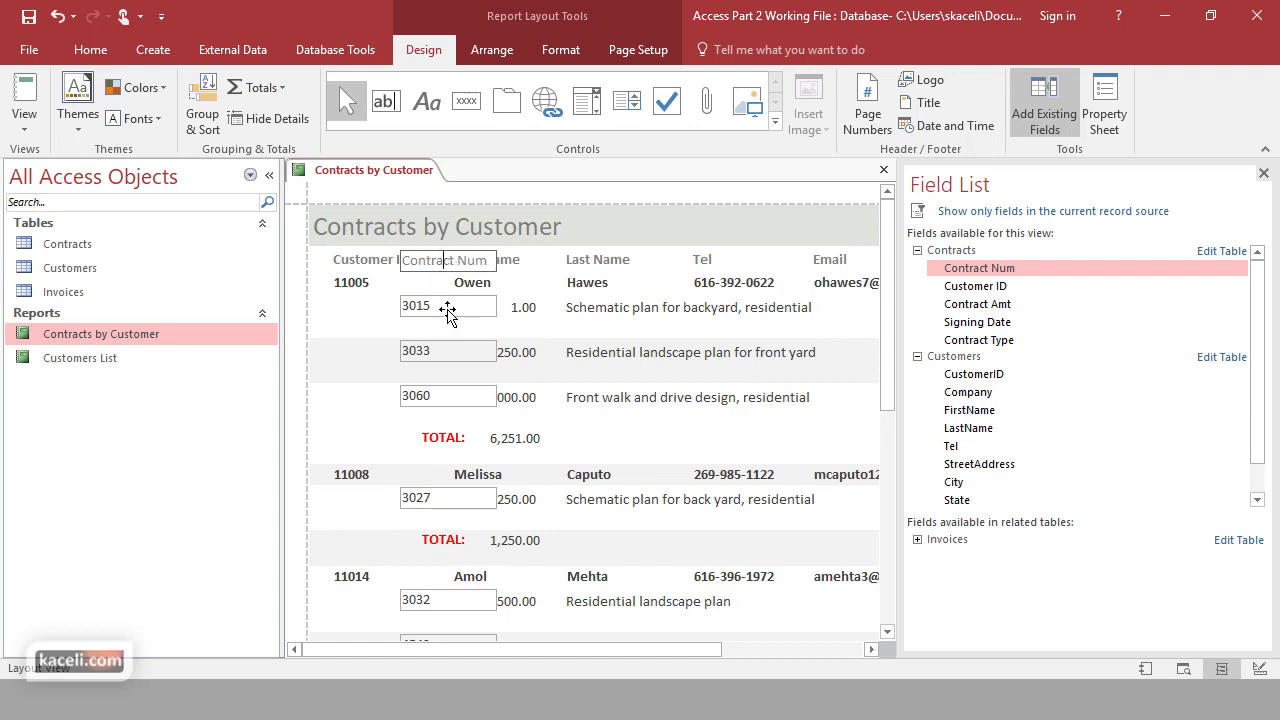
click(443, 309)
drag(479, 314, 456, 318)
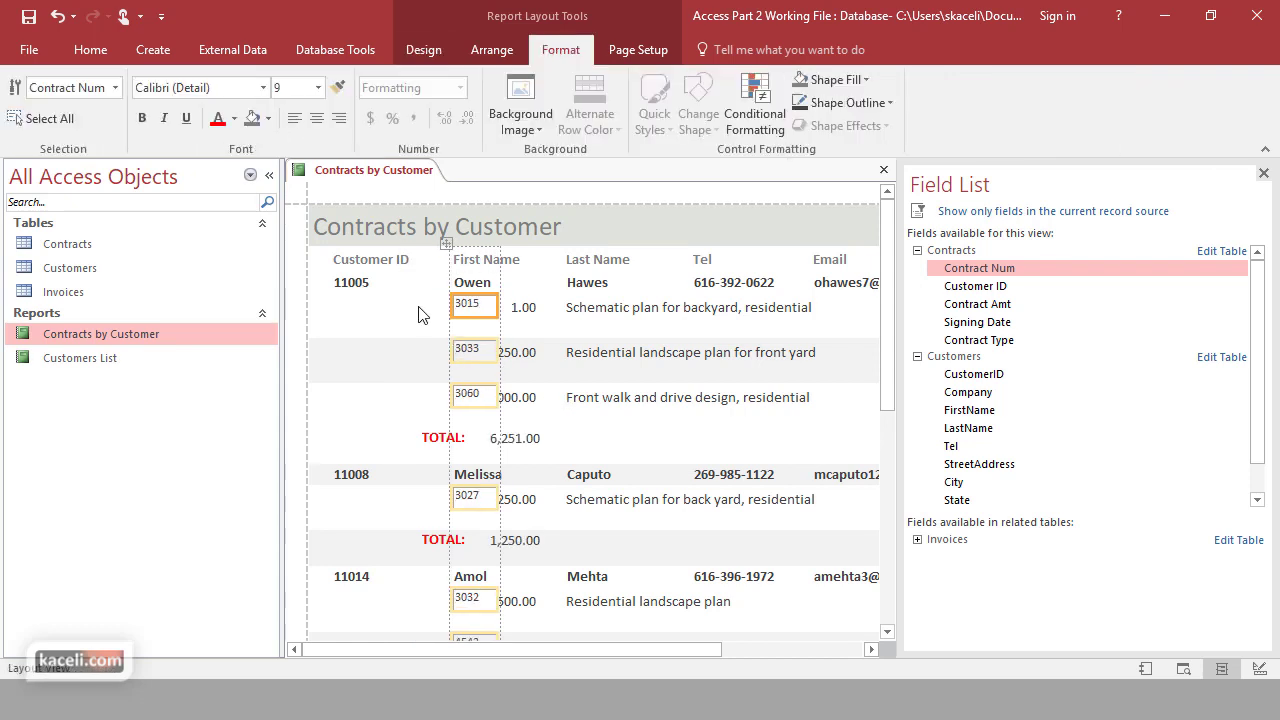
click(415, 316)
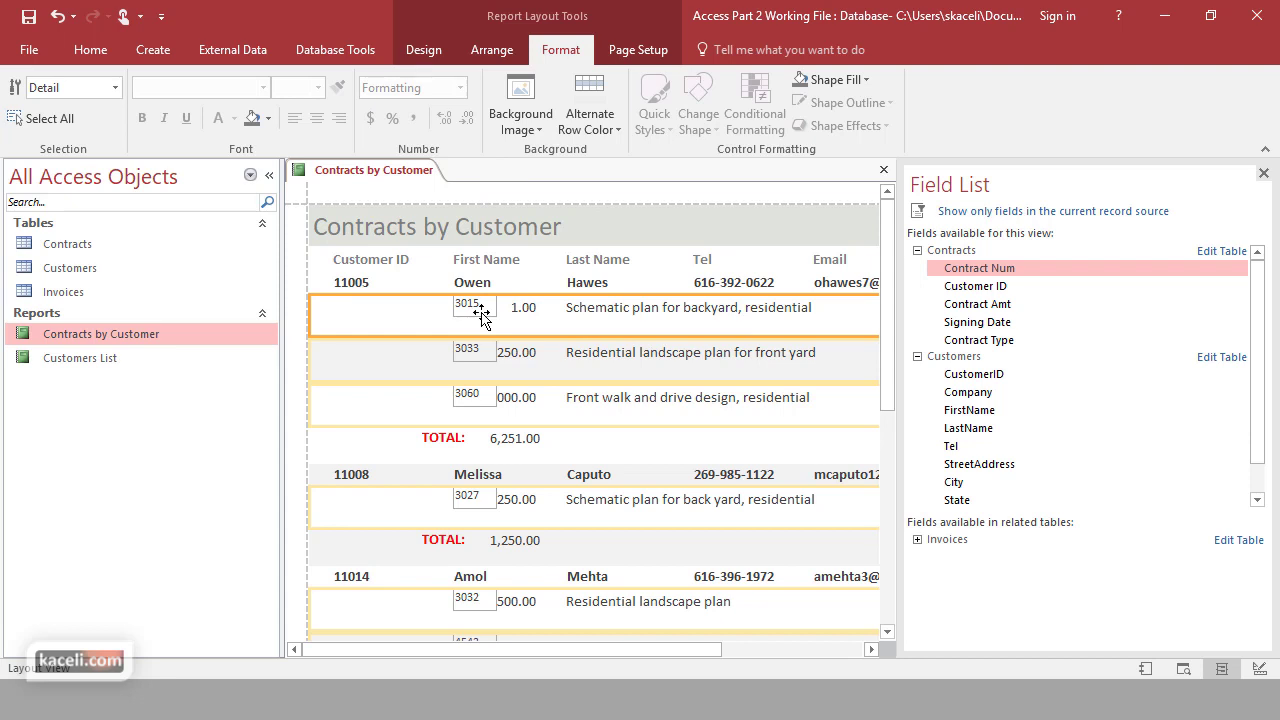
Step: Close the field list and delete the Contract Num field from the contract rows
click(1263, 174)
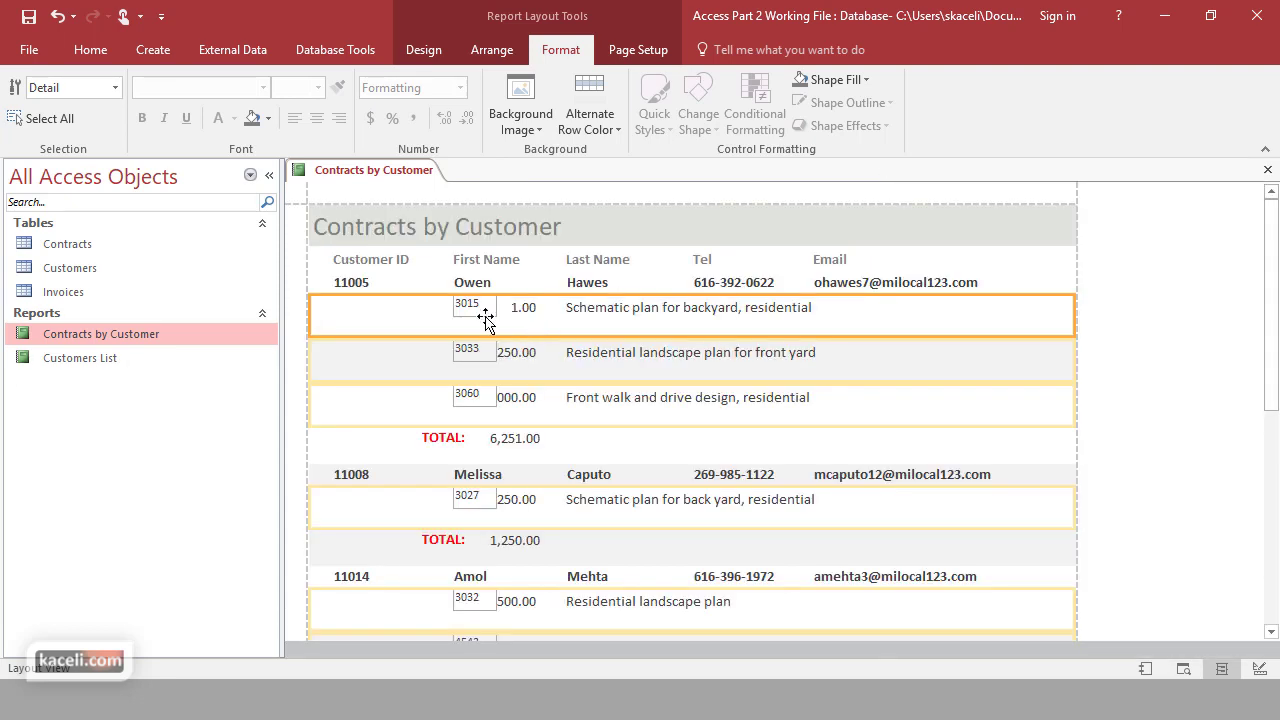
click(485, 316)
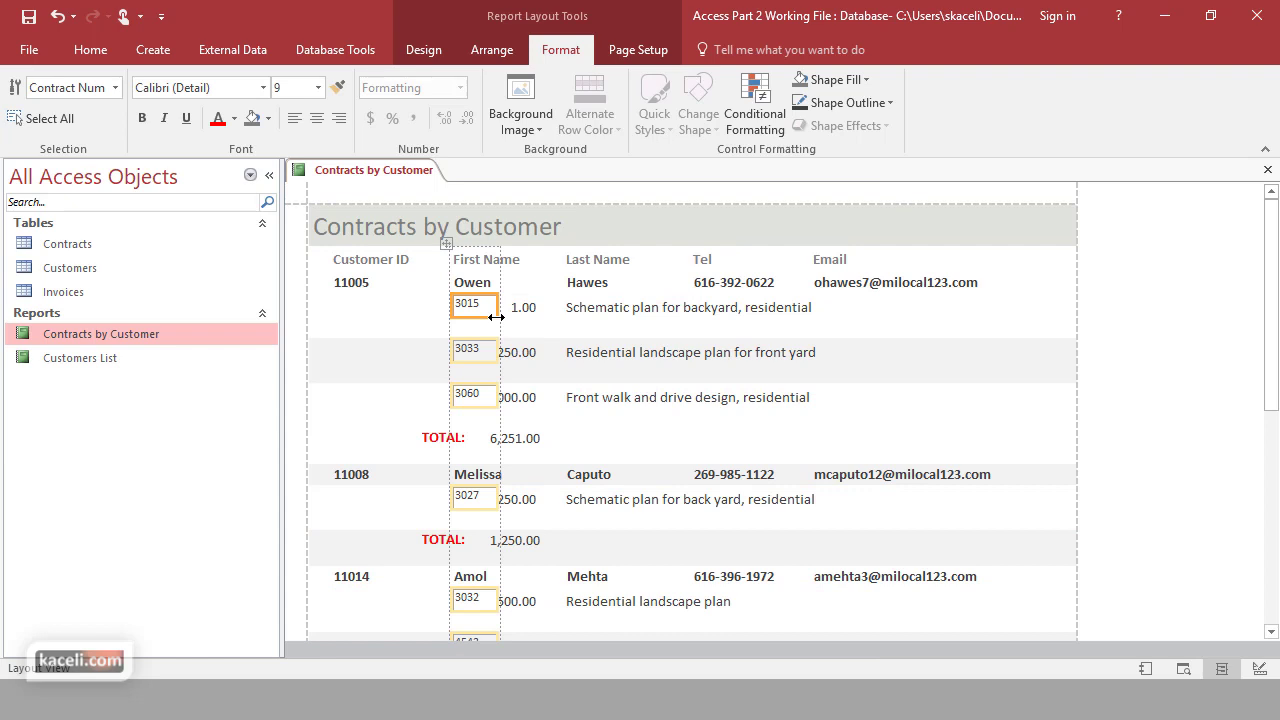
key(Delete)
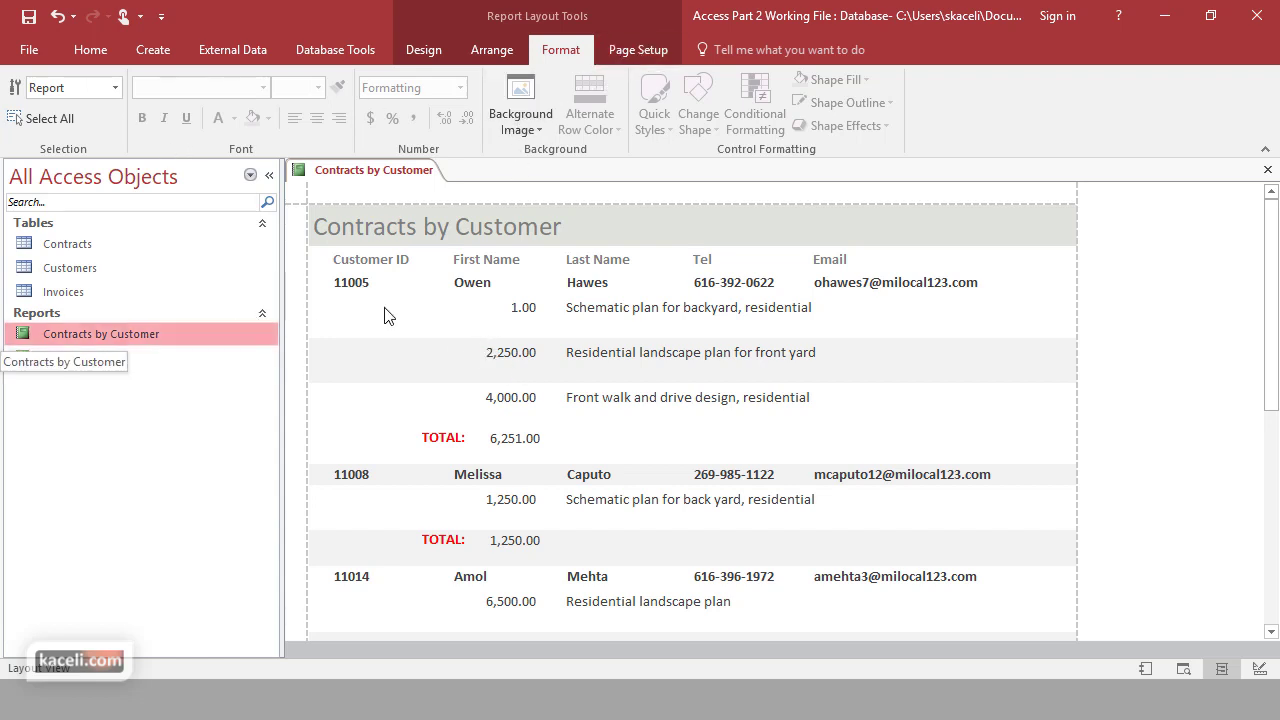
Step: Close the report with its changes saved, reopen it and switch it to Design View
click(1268, 170)
click(588, 404)
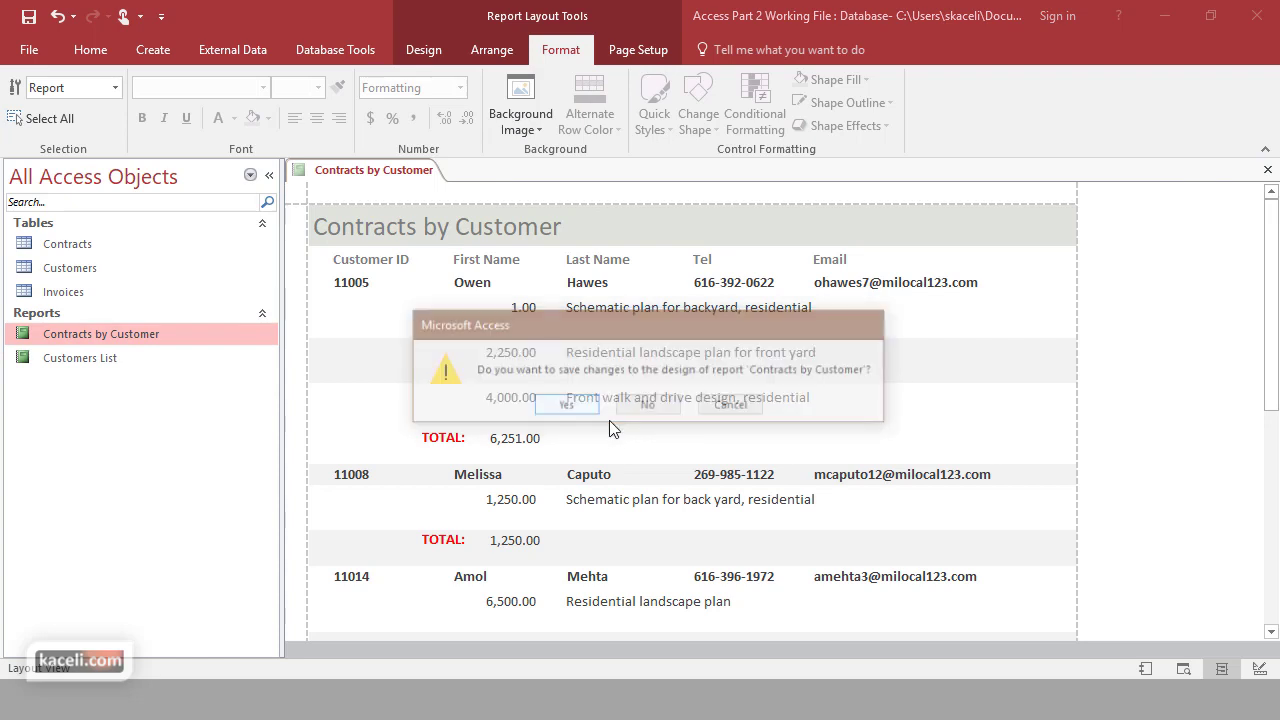
key(Return)
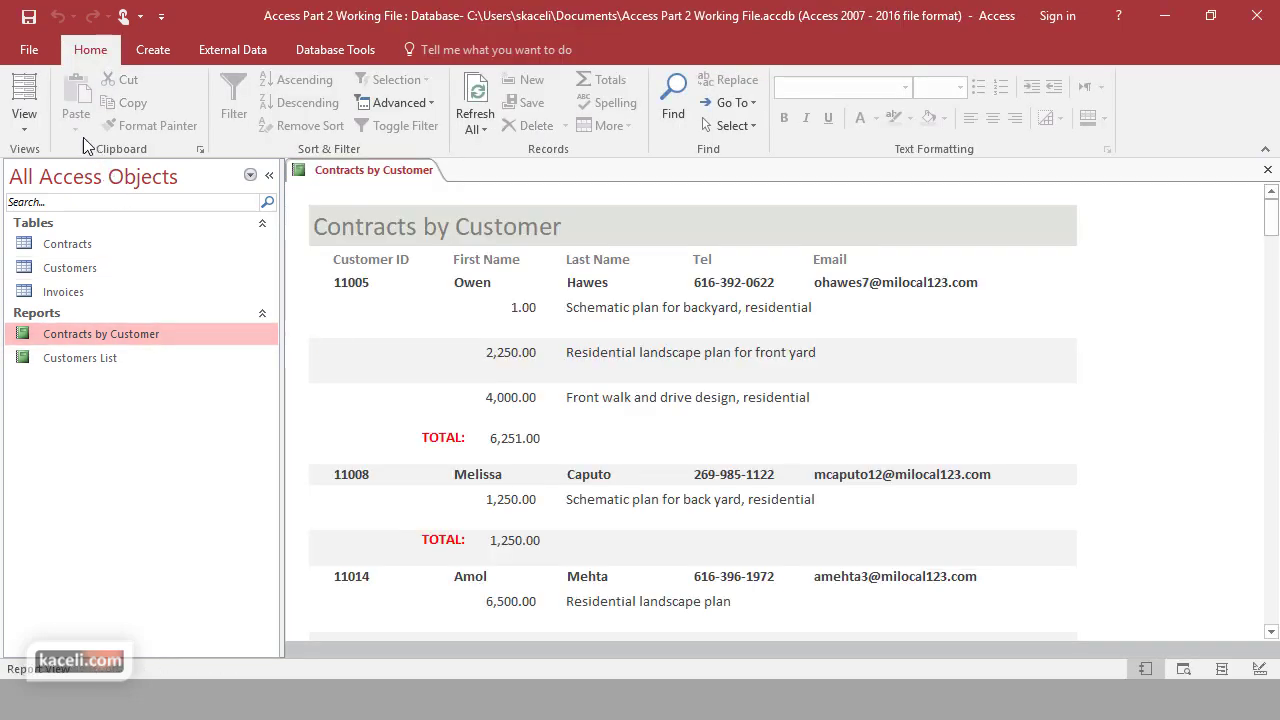
click(24, 120)
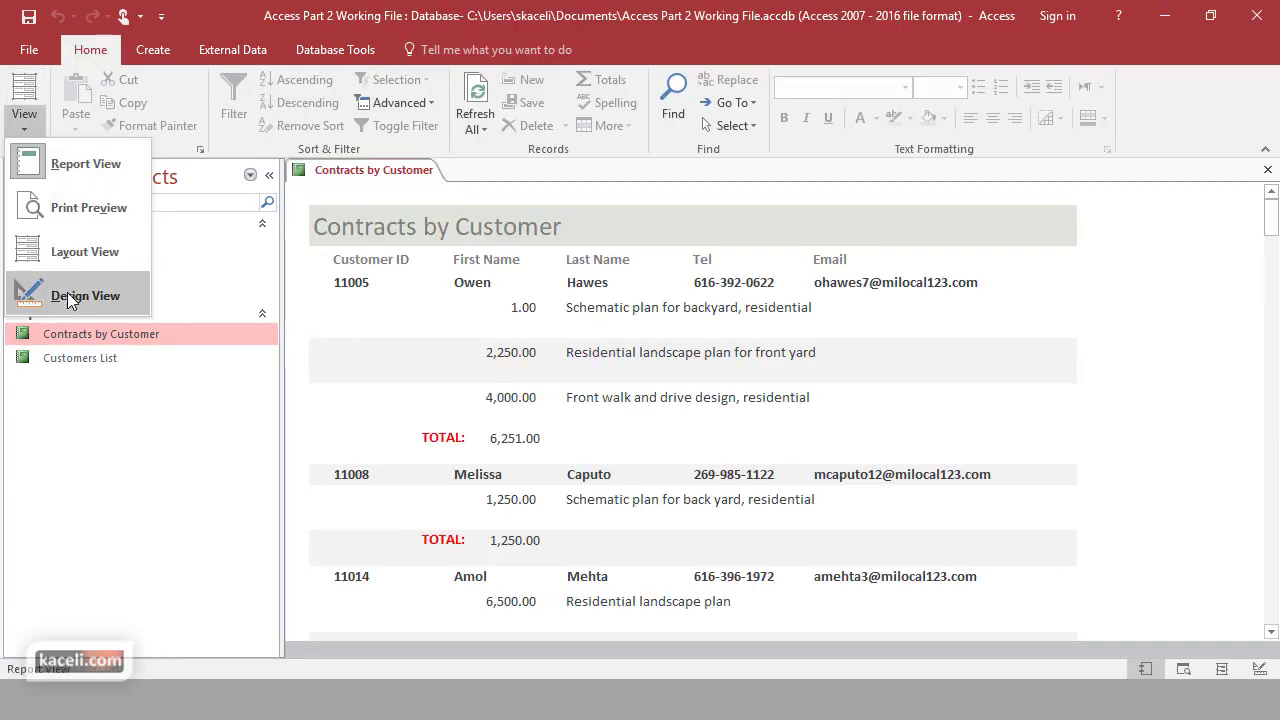
click(89, 418)
right_click(93, 336)
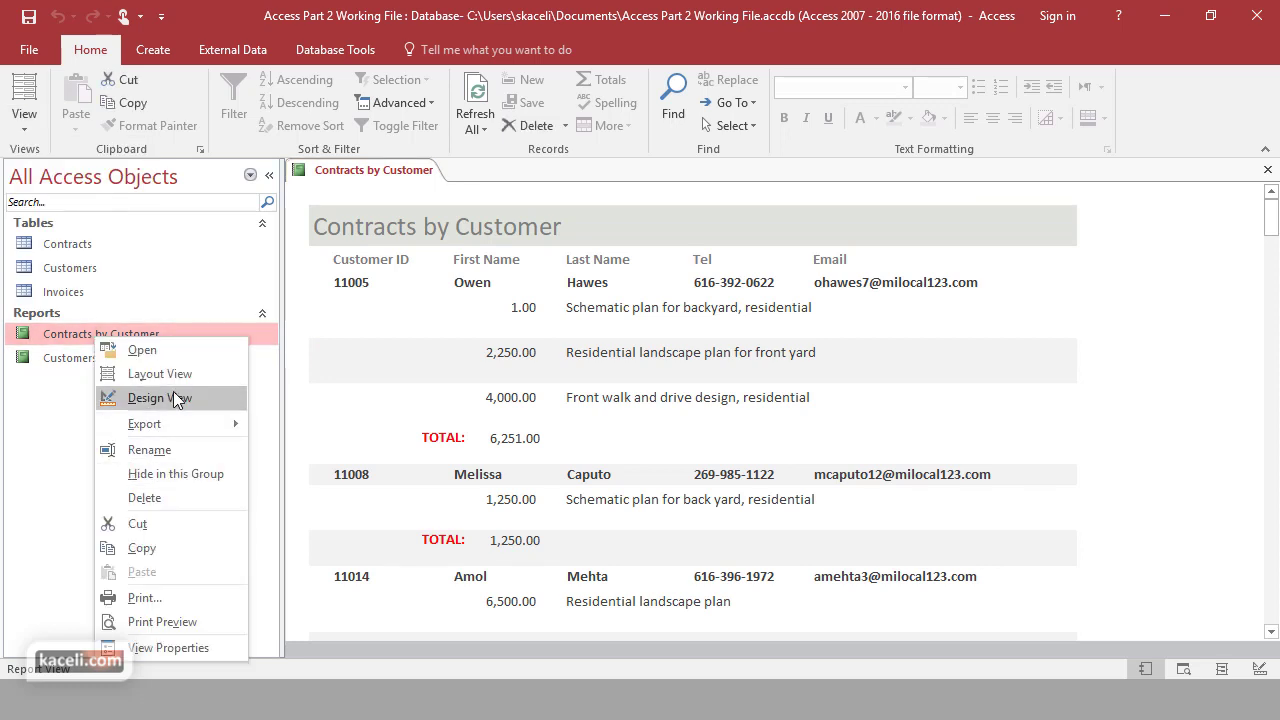
click(160, 398)
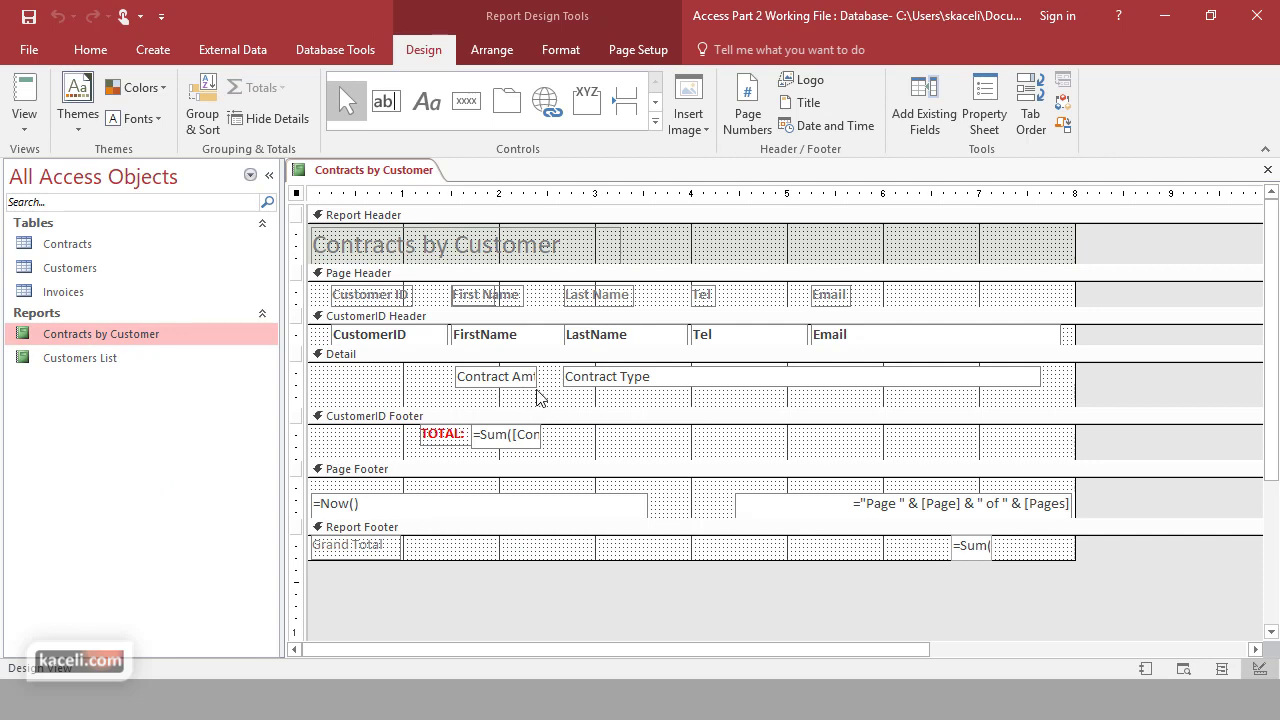
Step: Narrow the Contract Type text box in the Detail section so it ends at about the 5.8-inch mark
click(479, 382)
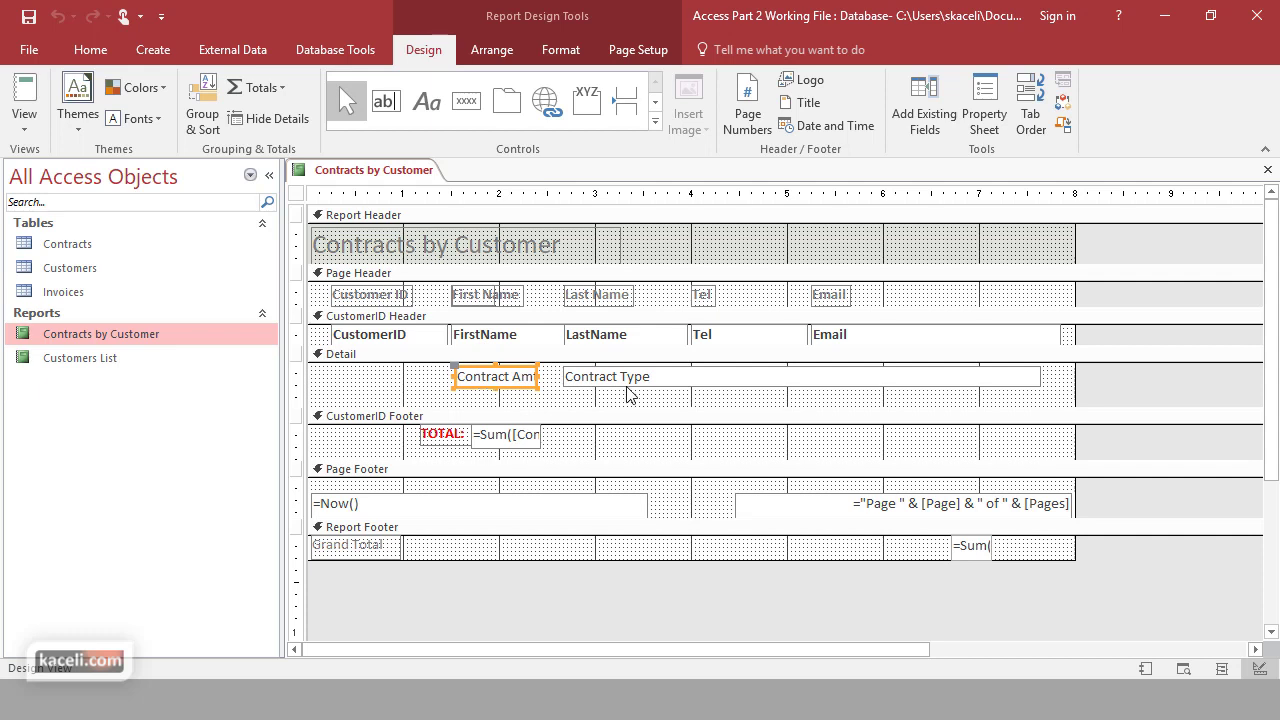
click(670, 380)
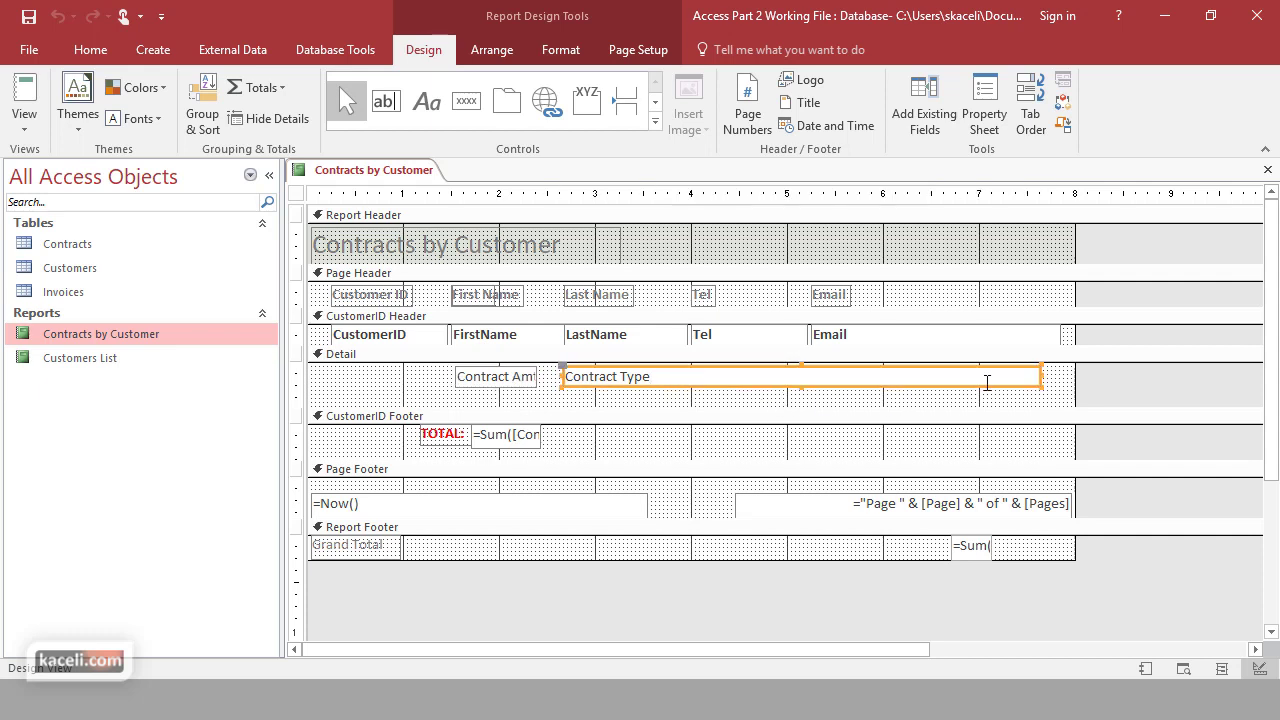
drag(1040, 375, 864, 378)
click(908, 388)
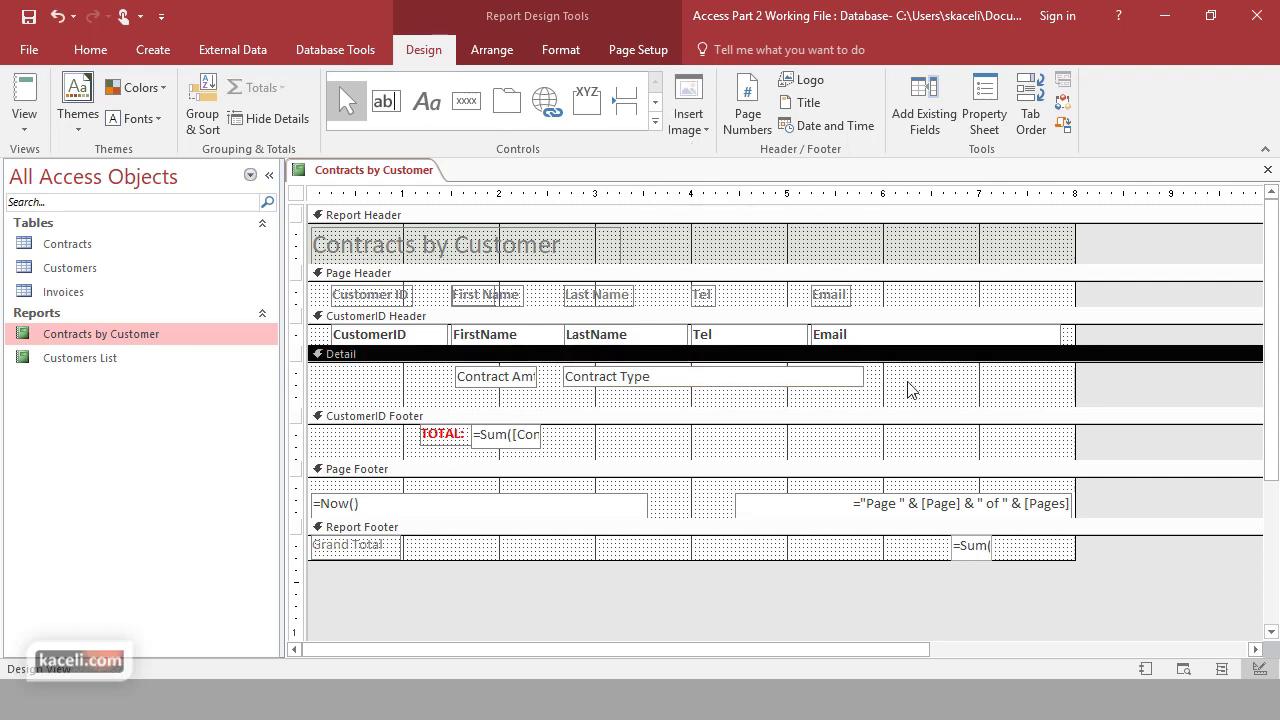
Step: Add the Contracts table's Contract Num field to the Detail section beyond Contract Type and delete its attached label
click(942, 132)
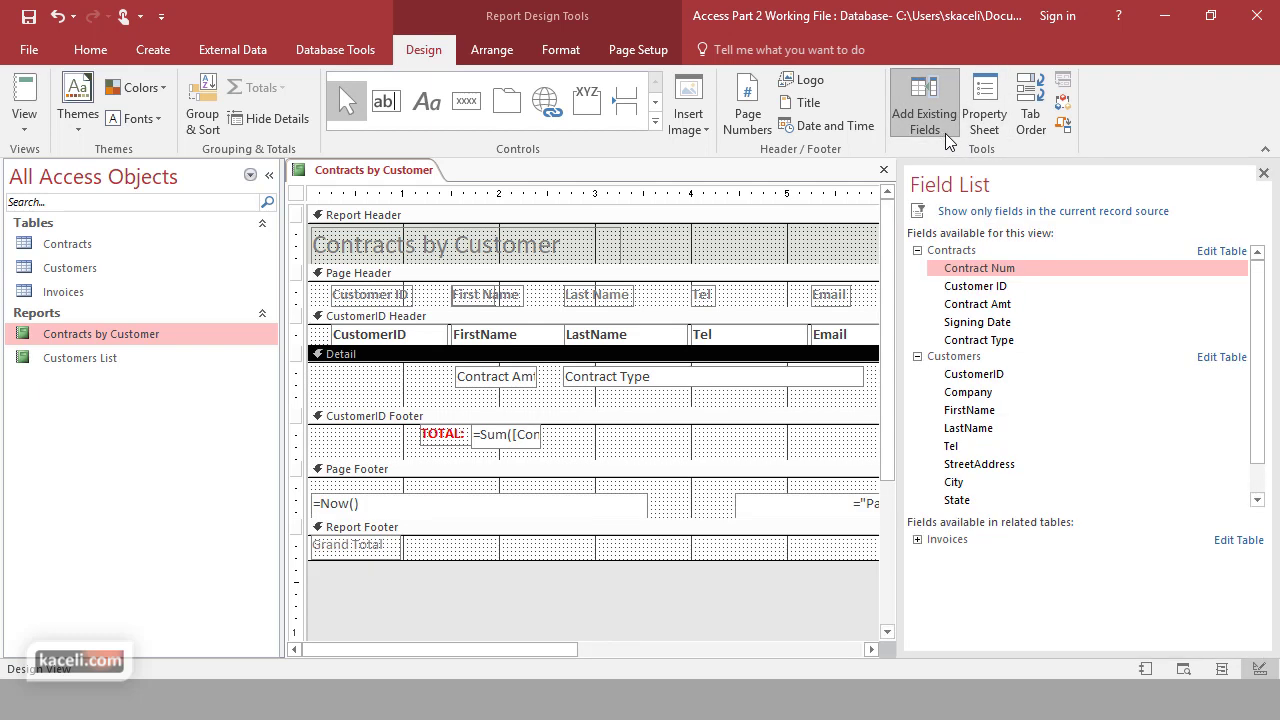
click(569, 644)
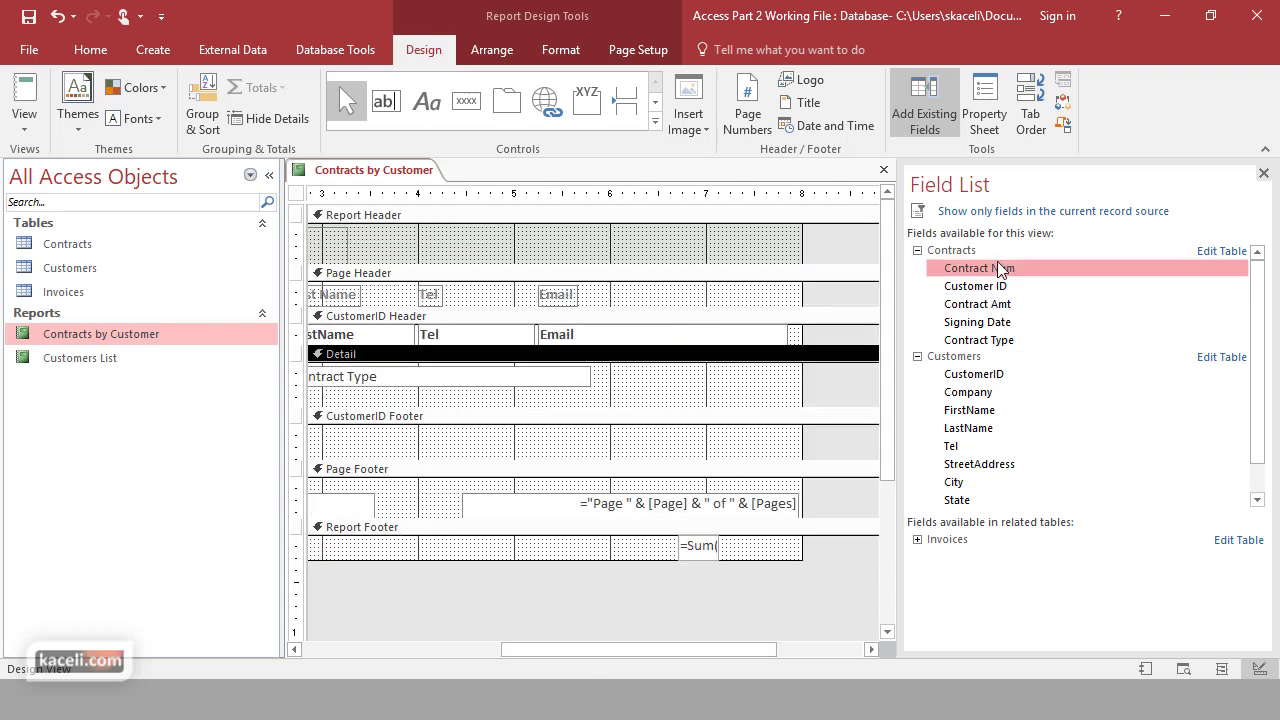
drag(998, 268, 684, 380)
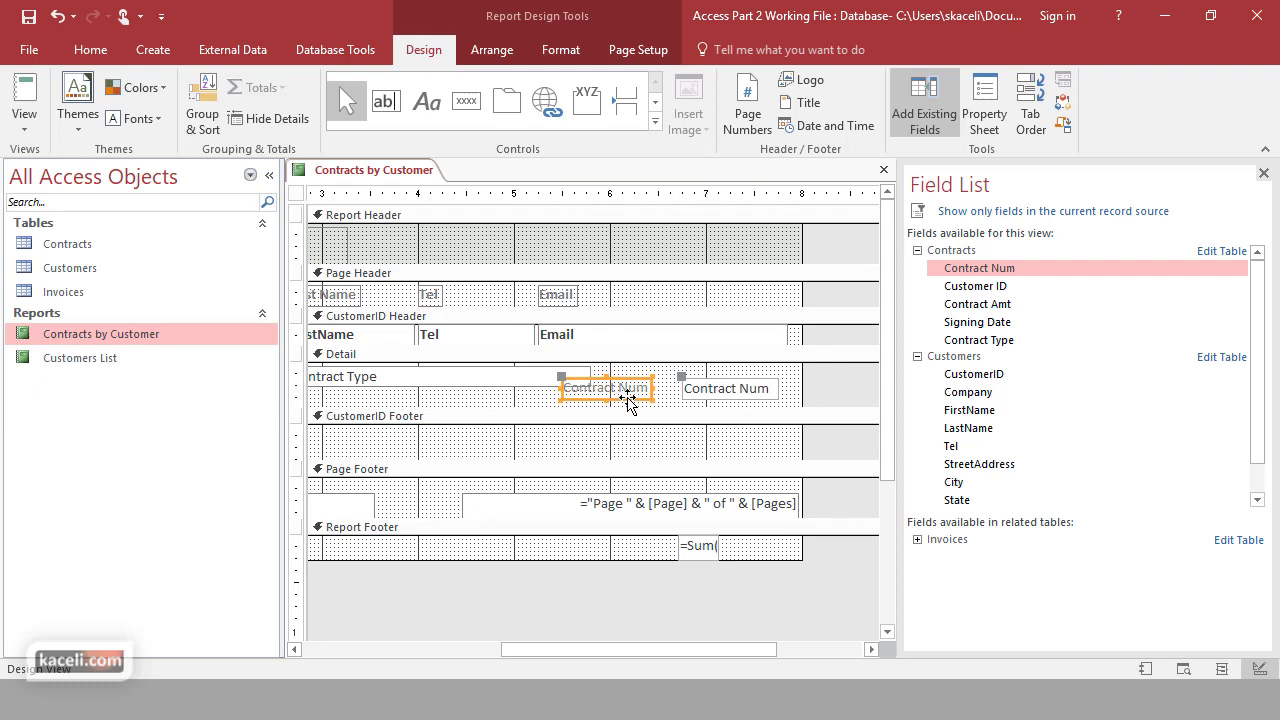
key(Delete)
Step: Align the Contract Num text box with Contract Type, starting at the 6-inch mark, narrow it to about 0.75 inch and close the field list
click(699, 394)
drag(700, 398, 630, 386)
drag(790, 376, 683, 376)
click(667, 403)
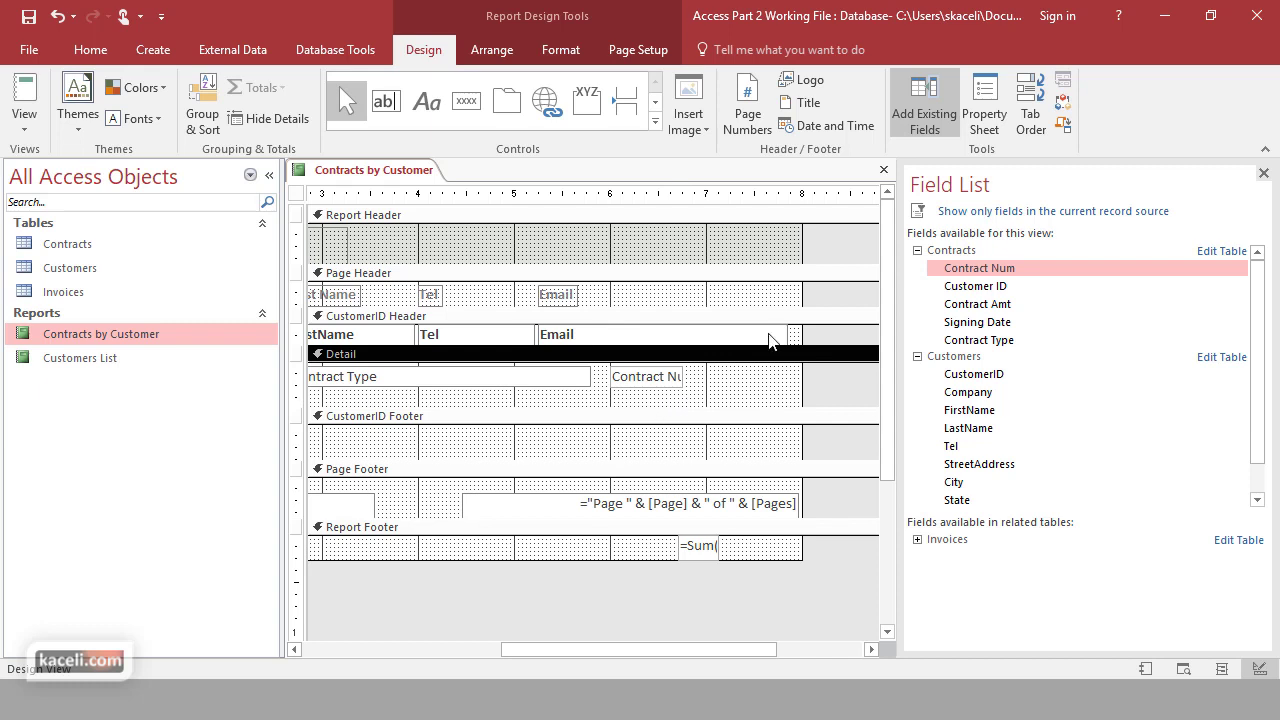
click(1263, 173)
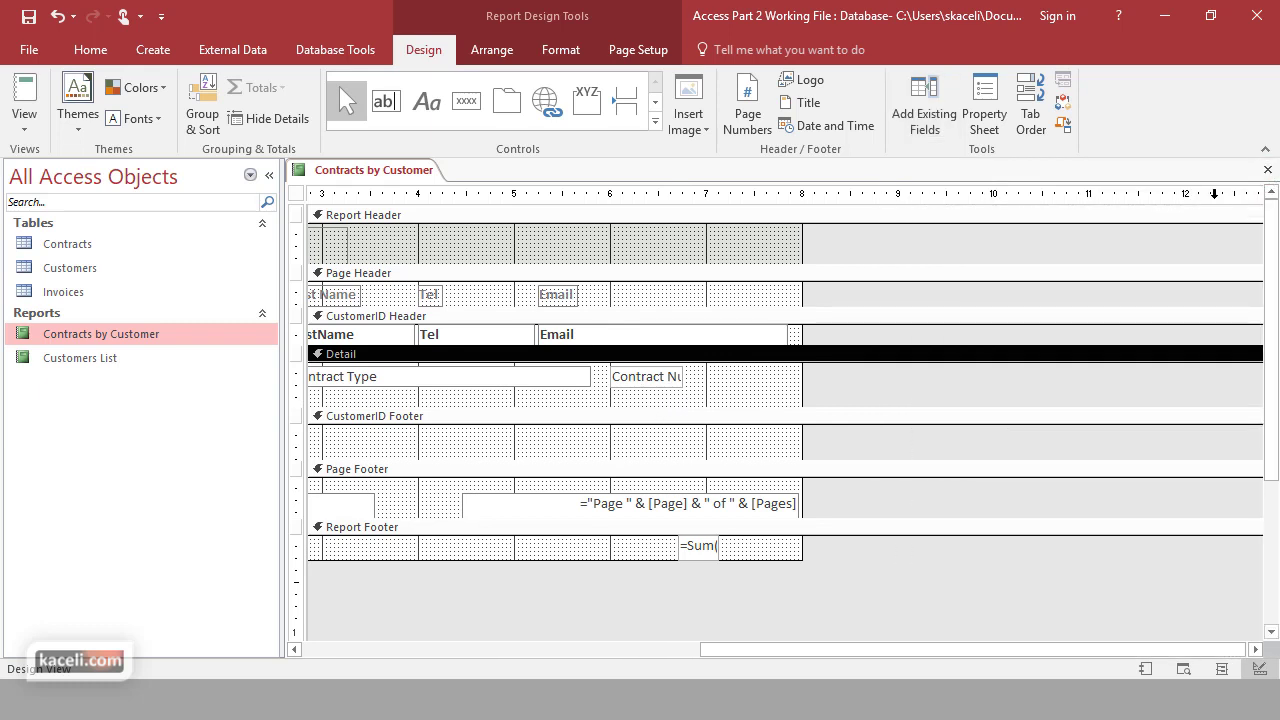
Step: Save and close the report, reopen it to check the contract numbers, and return to Design View
click(1267, 170)
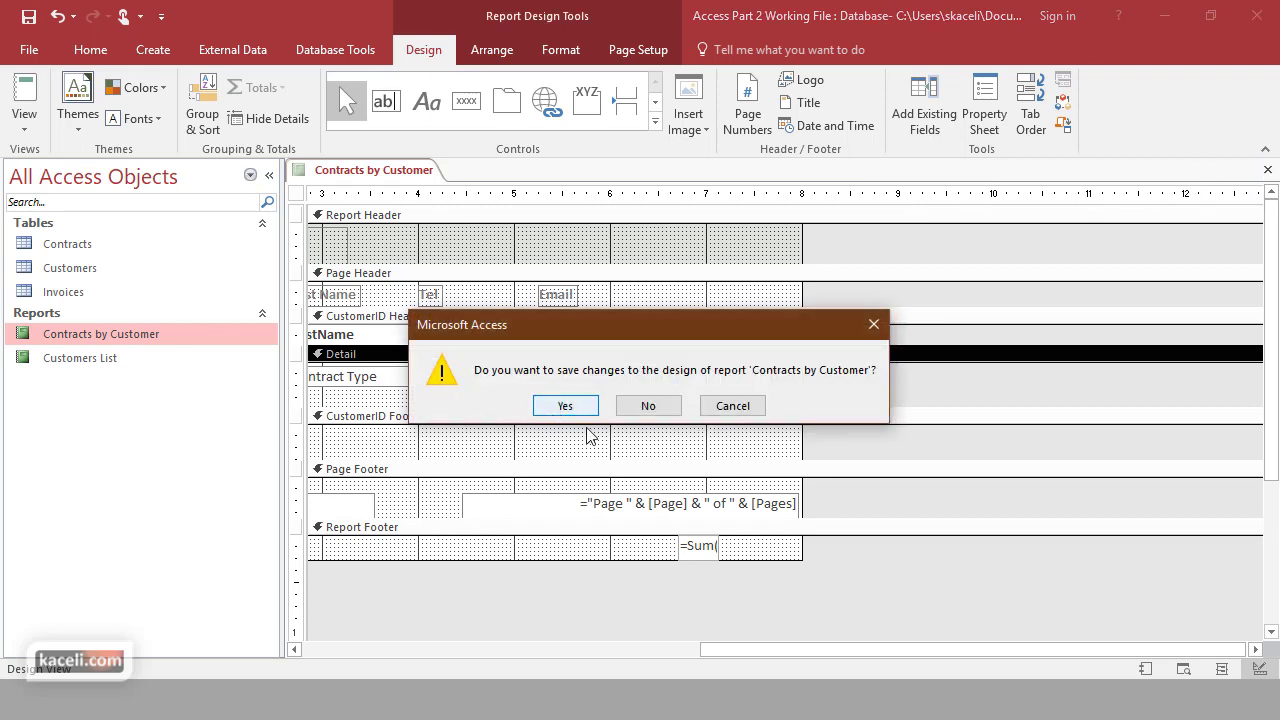
click(565, 406)
key(Return)
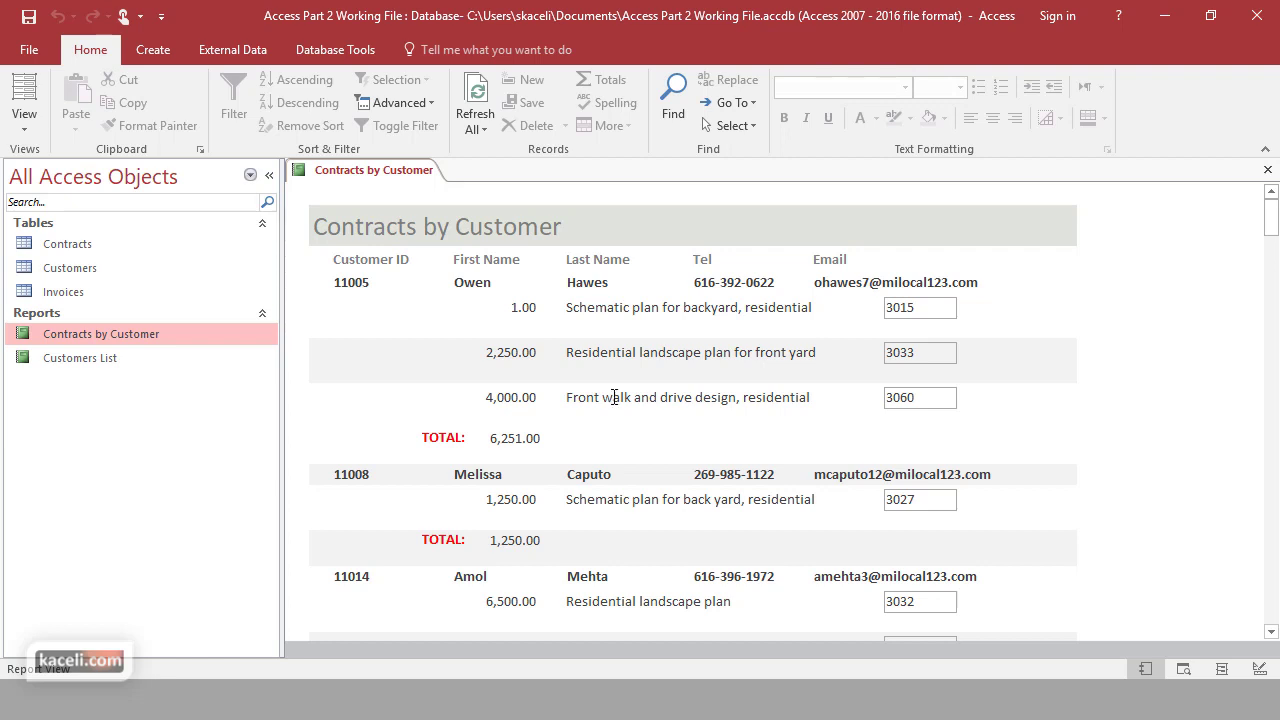
click(24, 120)
click(64, 293)
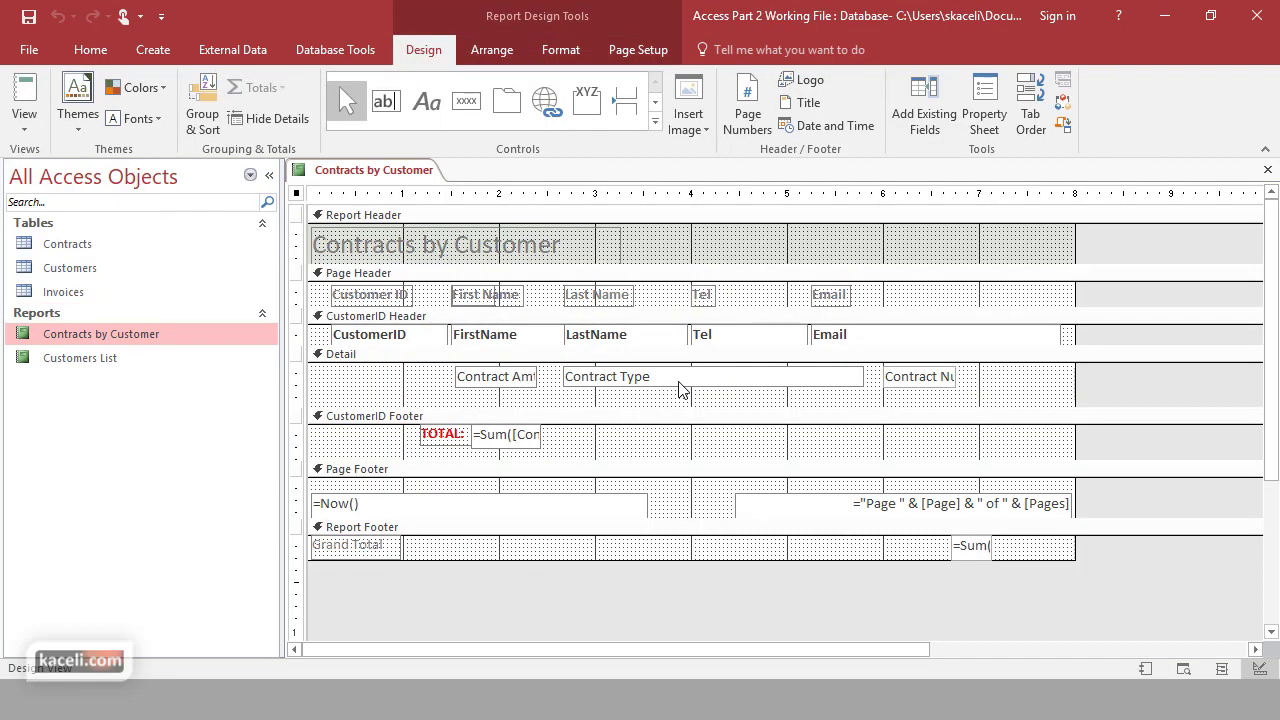
Step: Open the property sheet for the Detail section's Contract Amt text box and set its Format to Currency
click(610, 378)
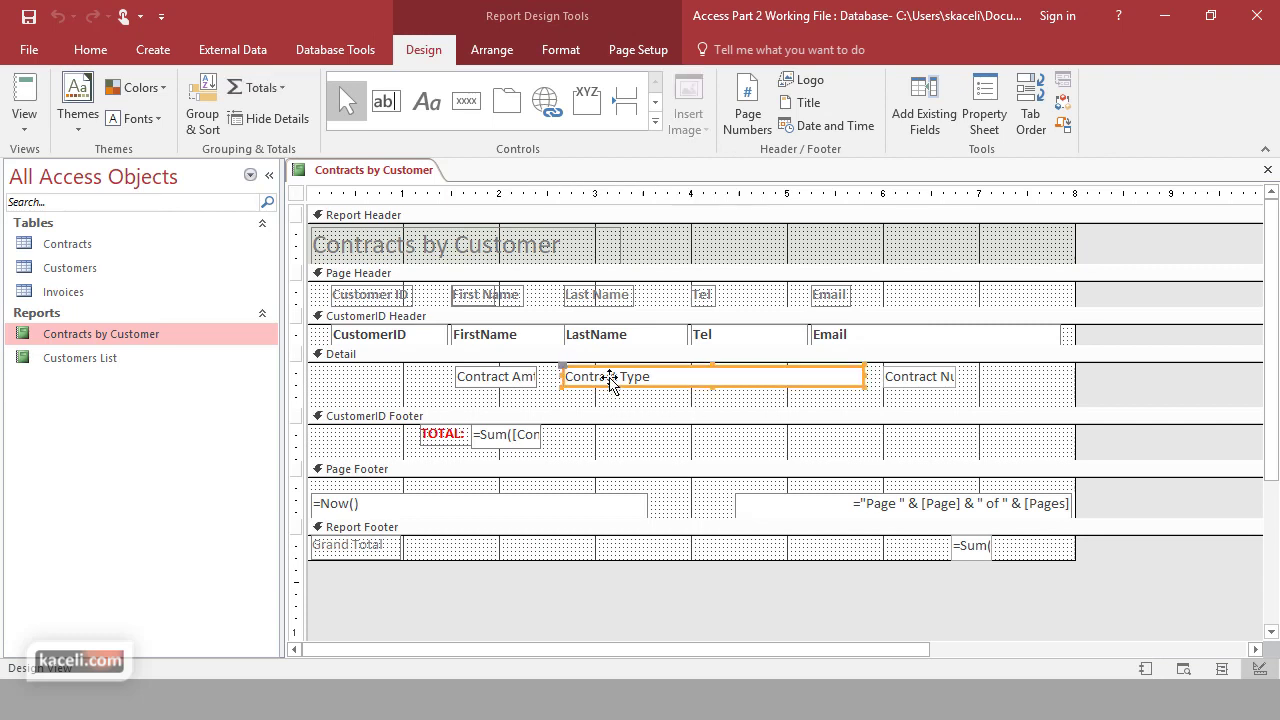
click(520, 380)
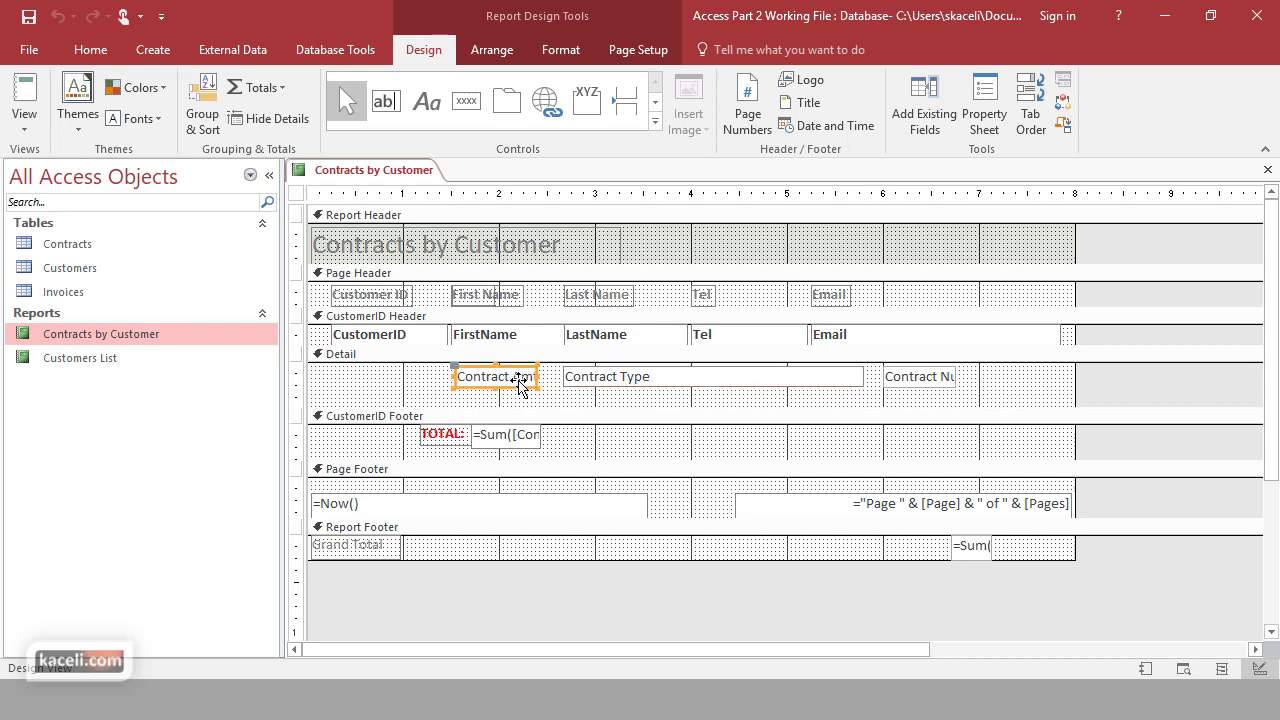
click(998, 131)
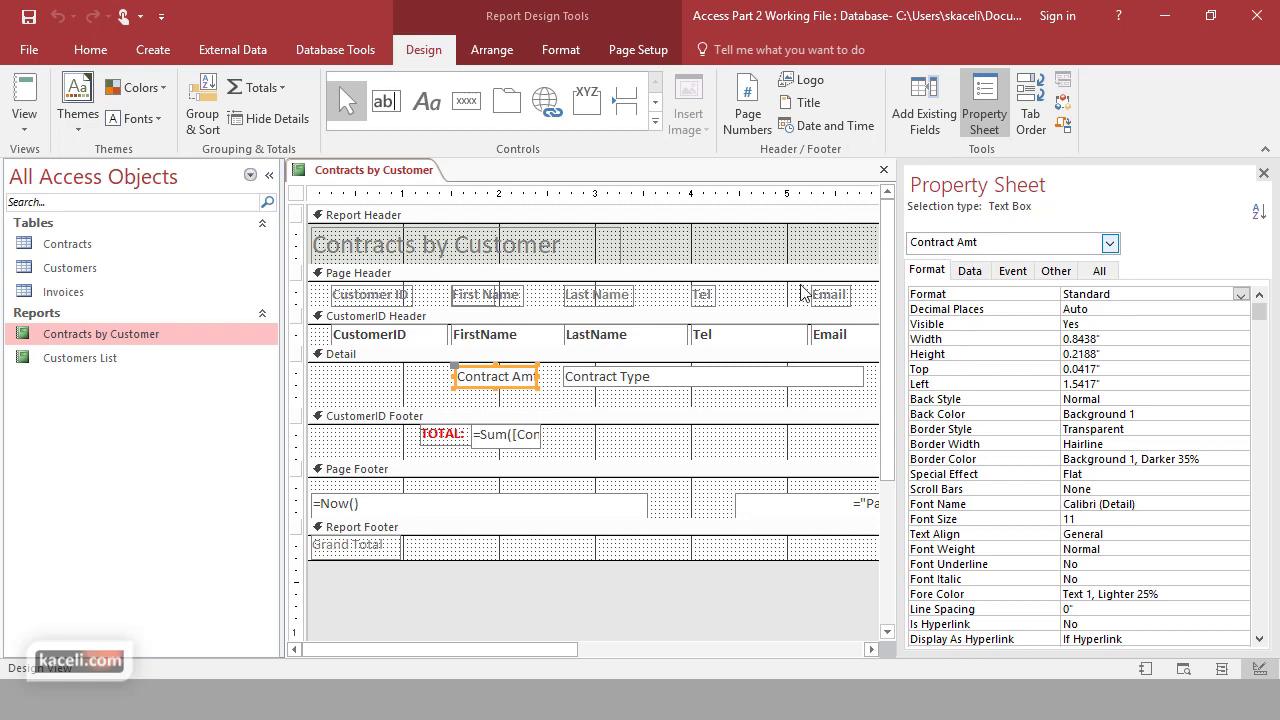
click(1110, 244)
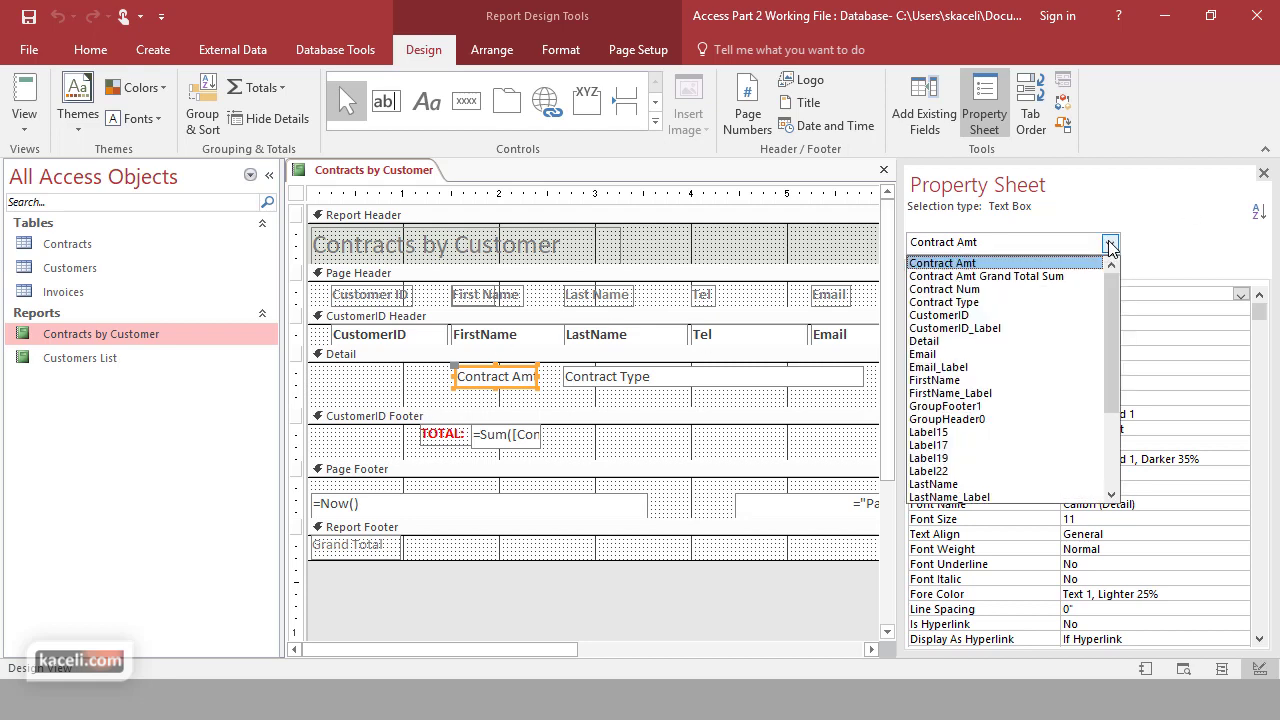
click(1110, 244)
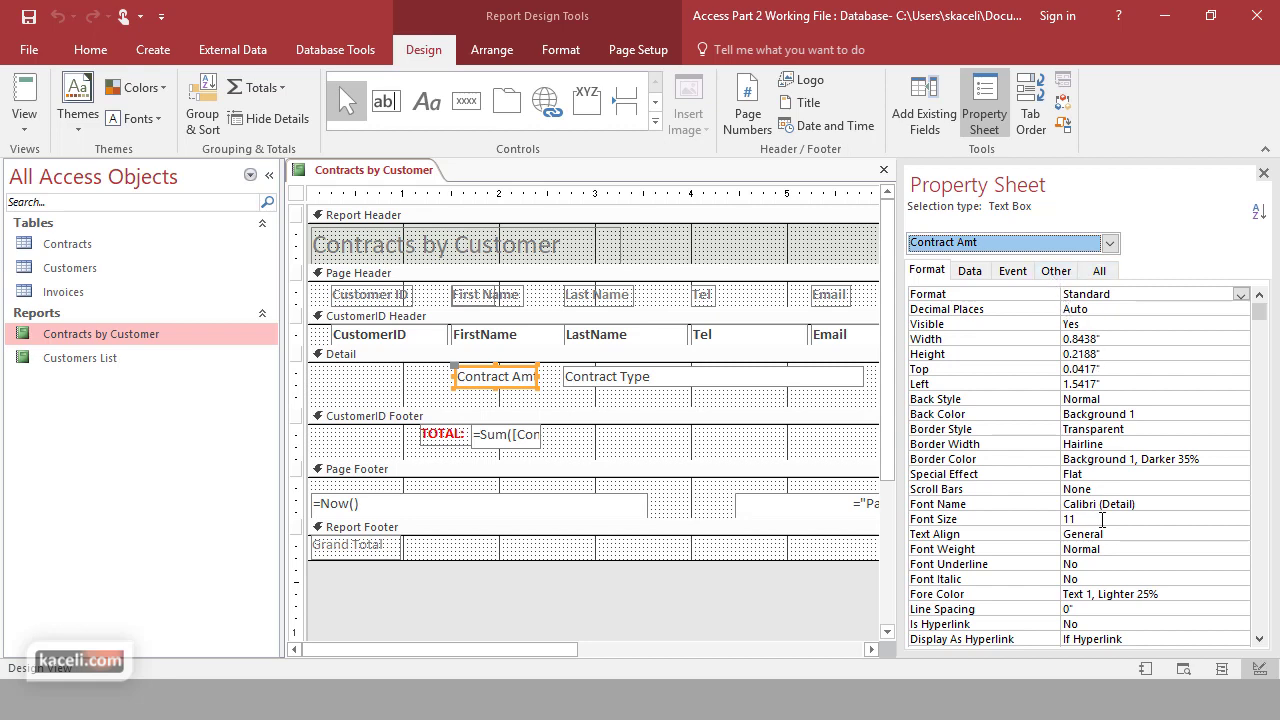
scroll(1102, 520, down, 1)
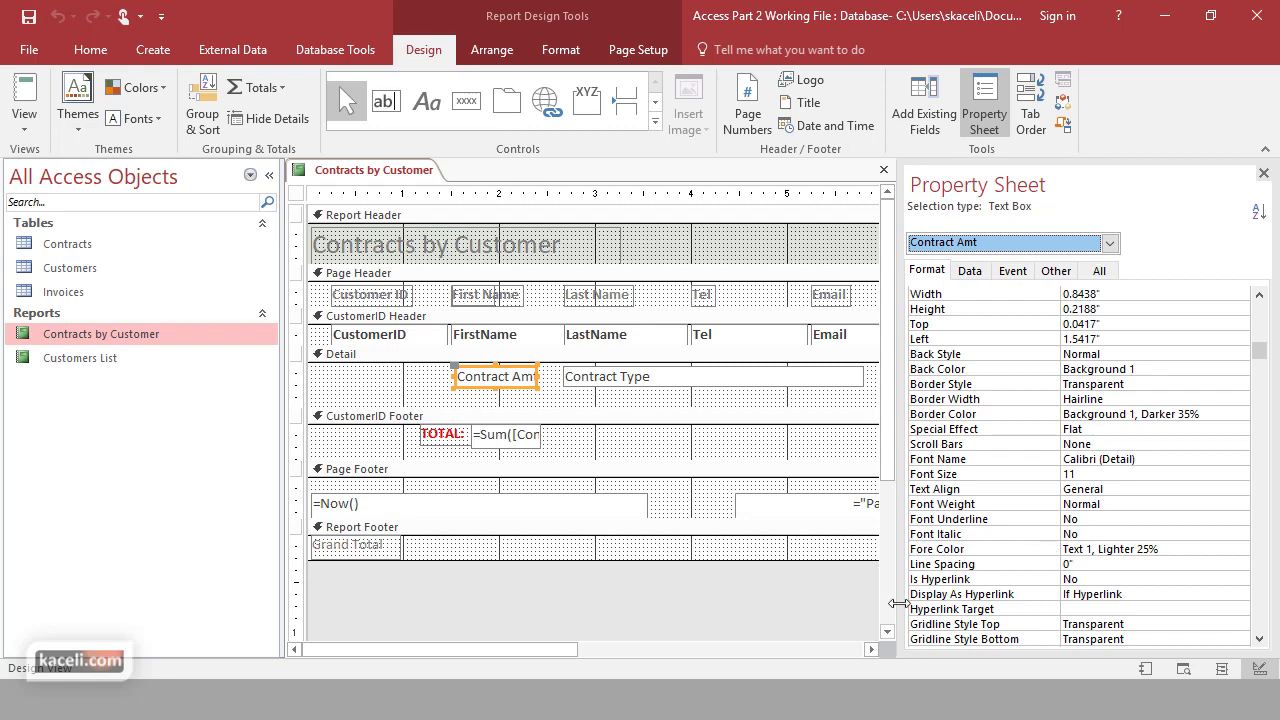
scroll(1068, 520, up, 1)
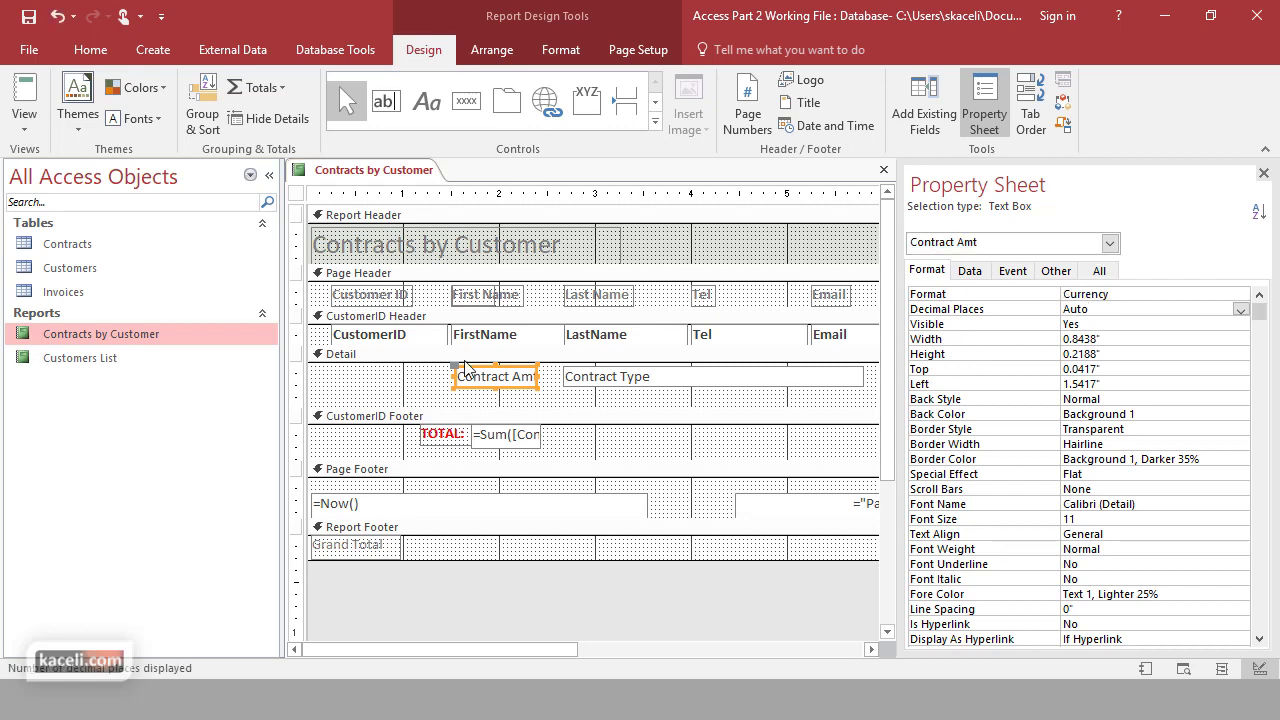
Step: Show the data properties of the Contract Amt text box and examine the fields offered for its Control Source
click(968, 272)
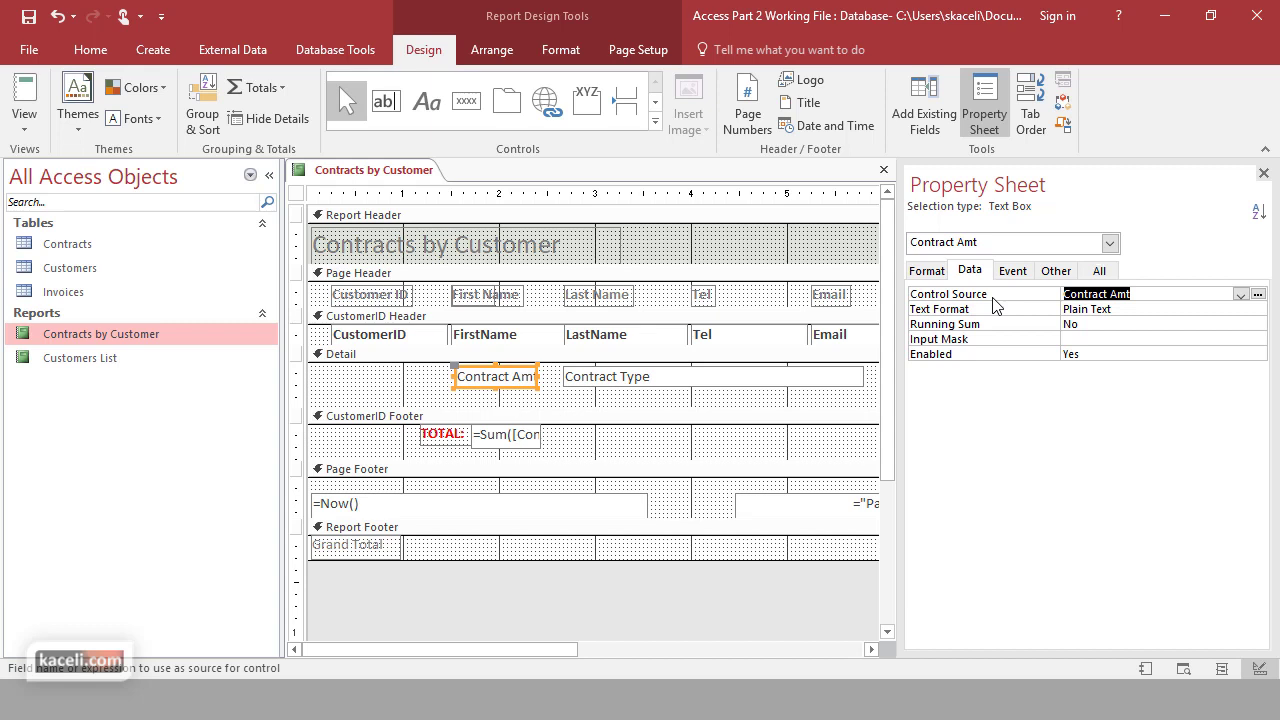
click(1143, 297)
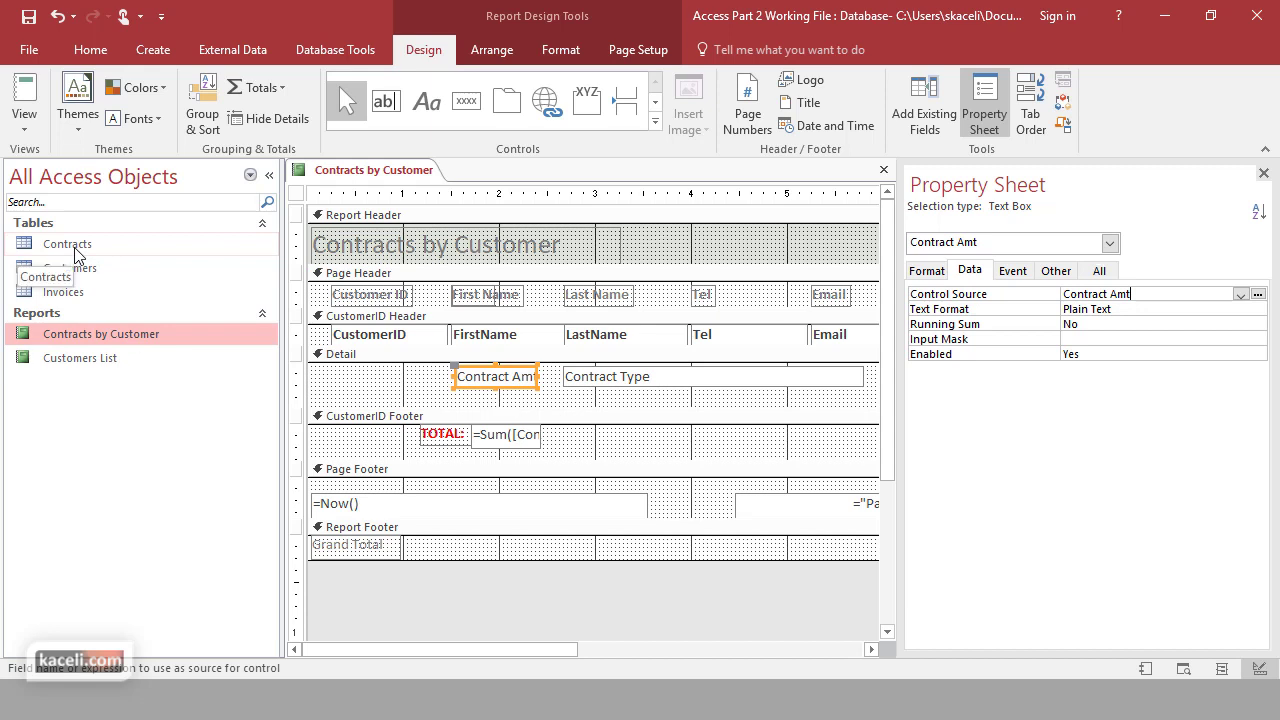
click(1240, 295)
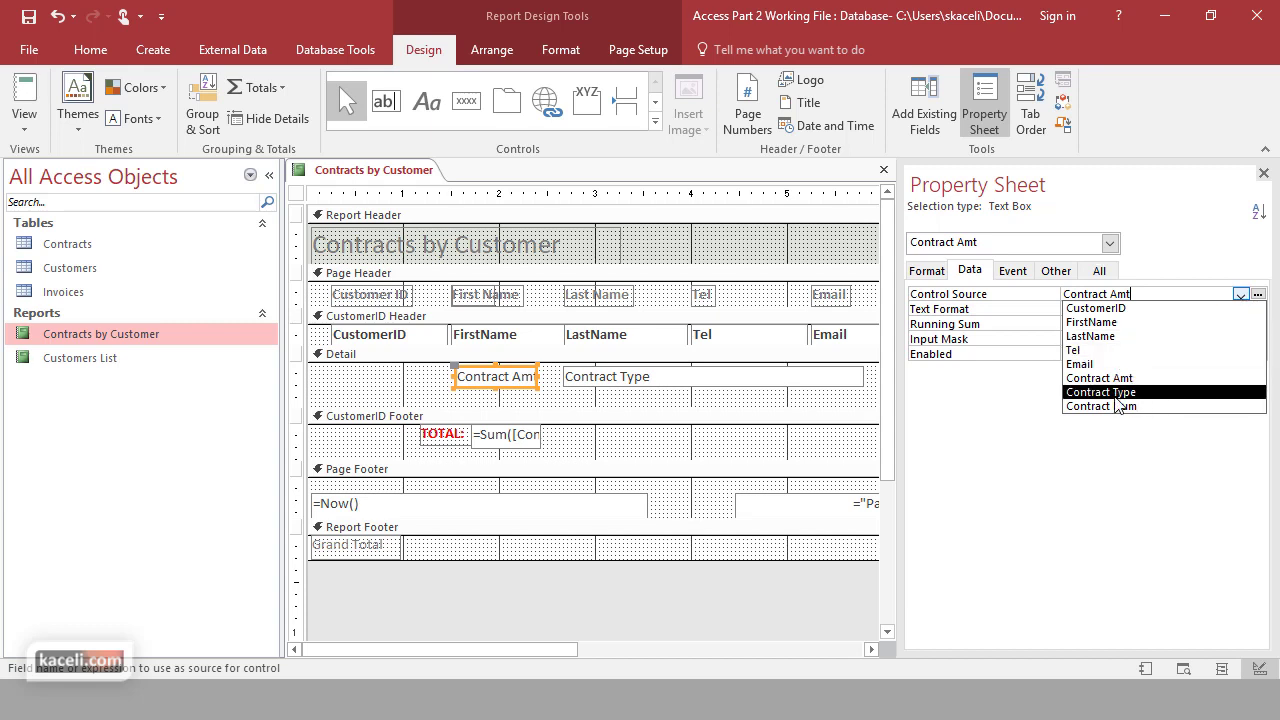
click(1185, 265)
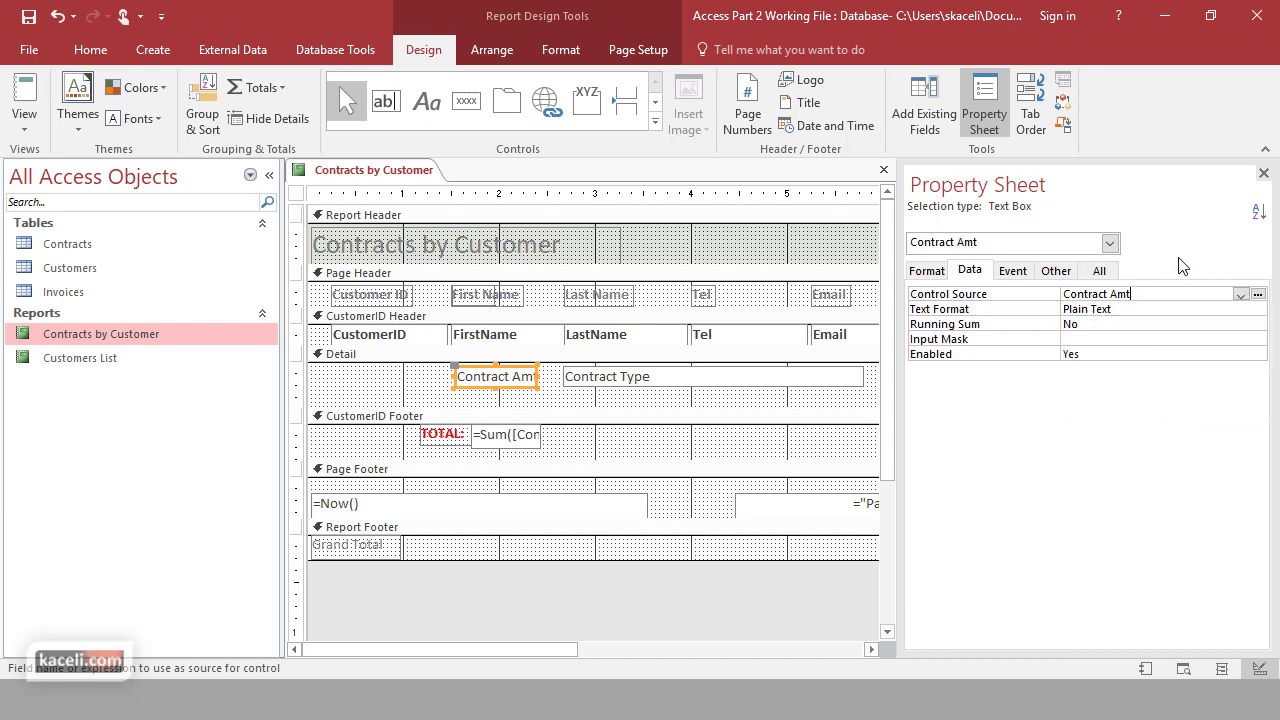
click(1240, 296)
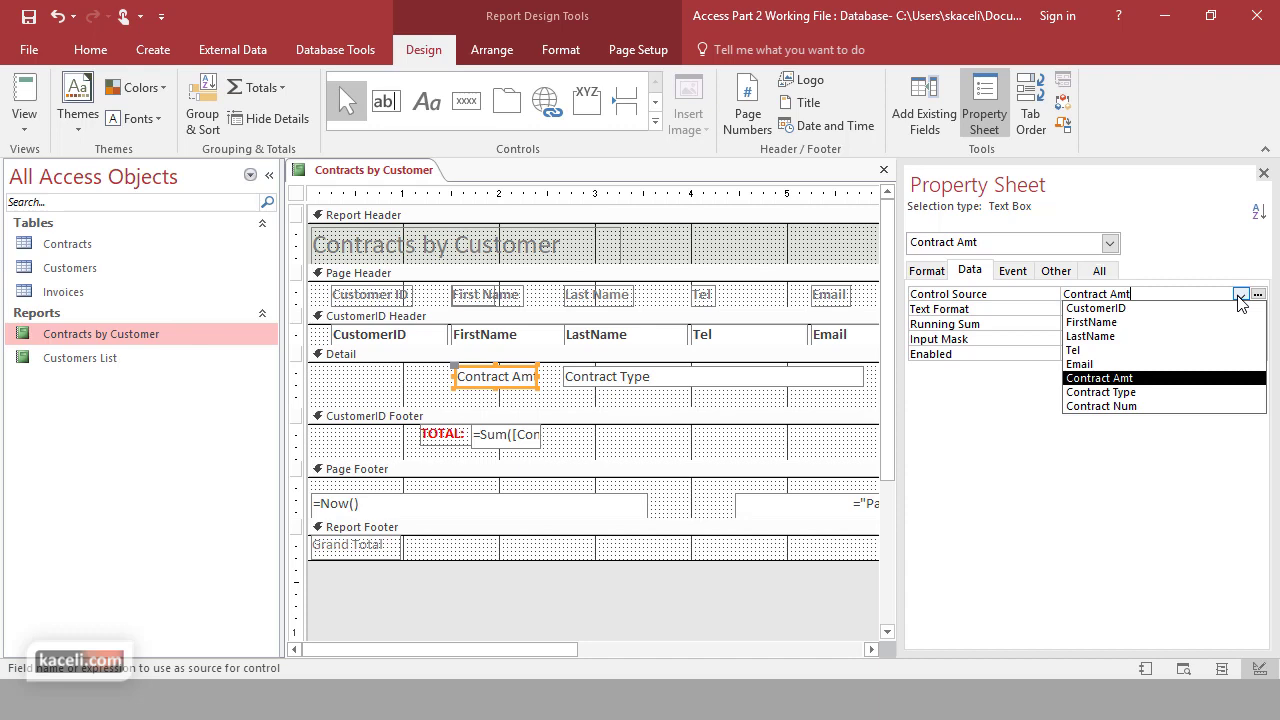
Step: Open the Expression Builder for the Control Source and browse the database's tables to the Contracts table's fields
click(1257, 294)
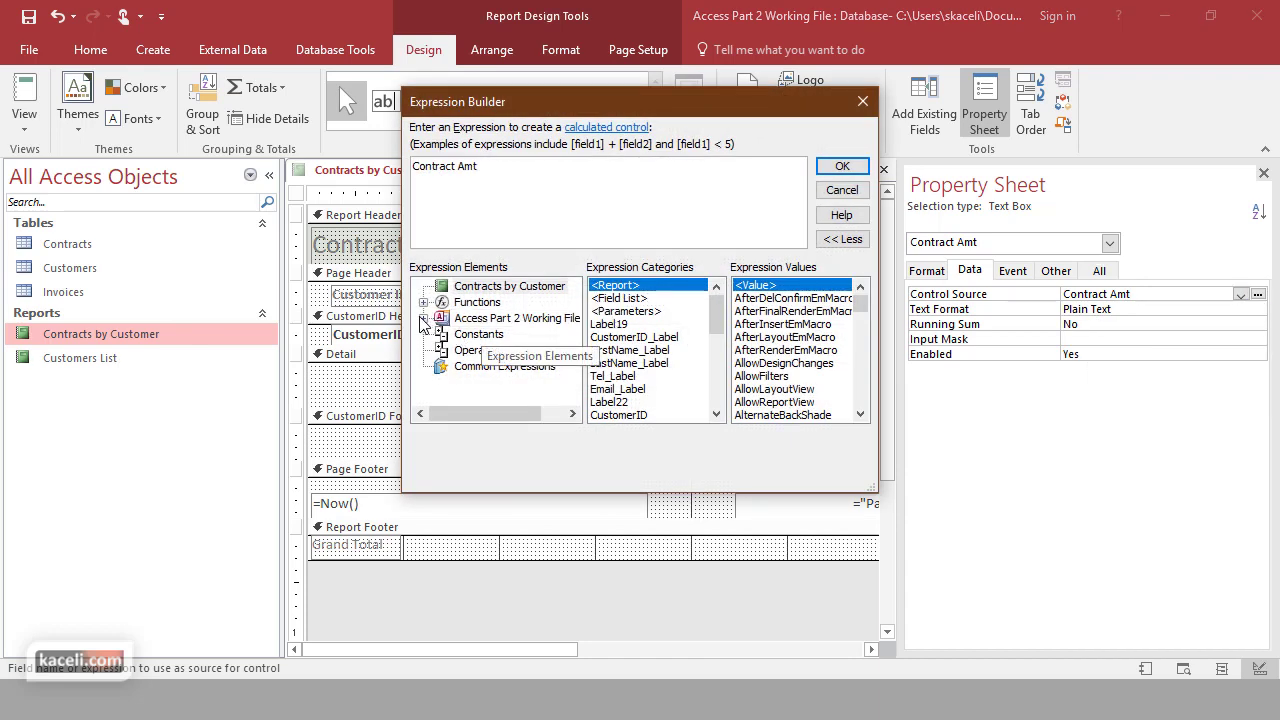
click(424, 318)
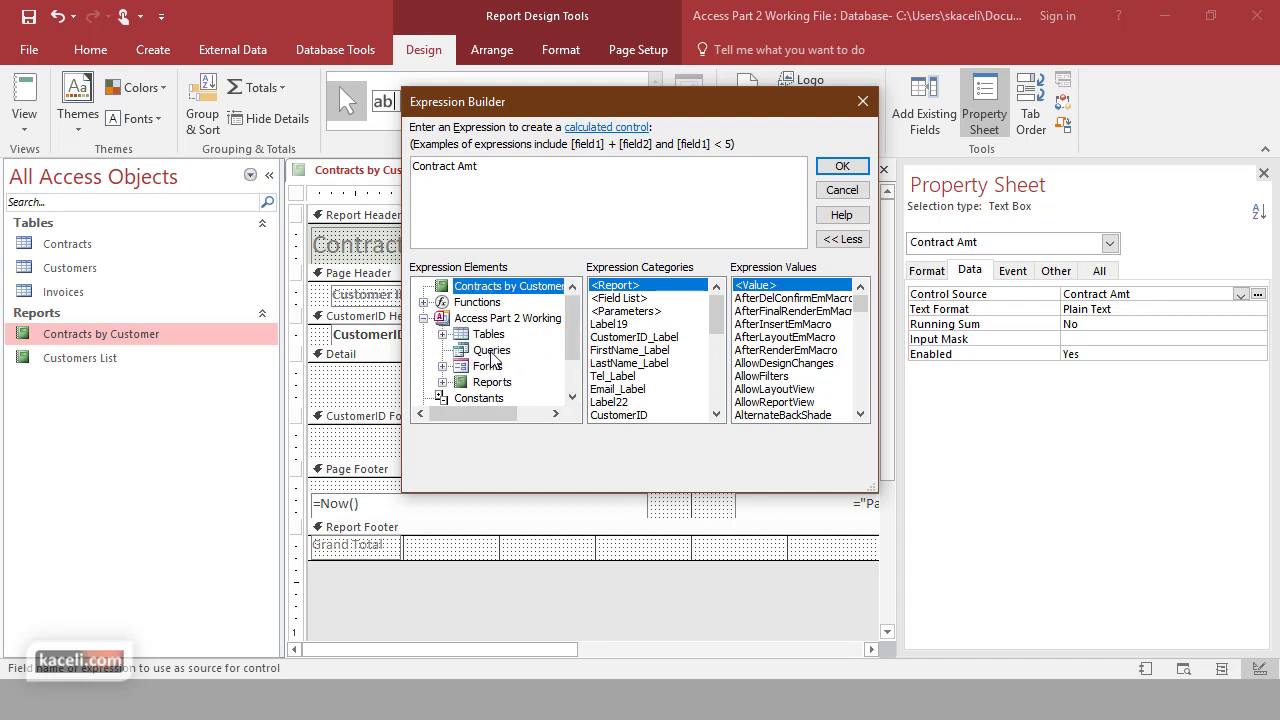
click(443, 334)
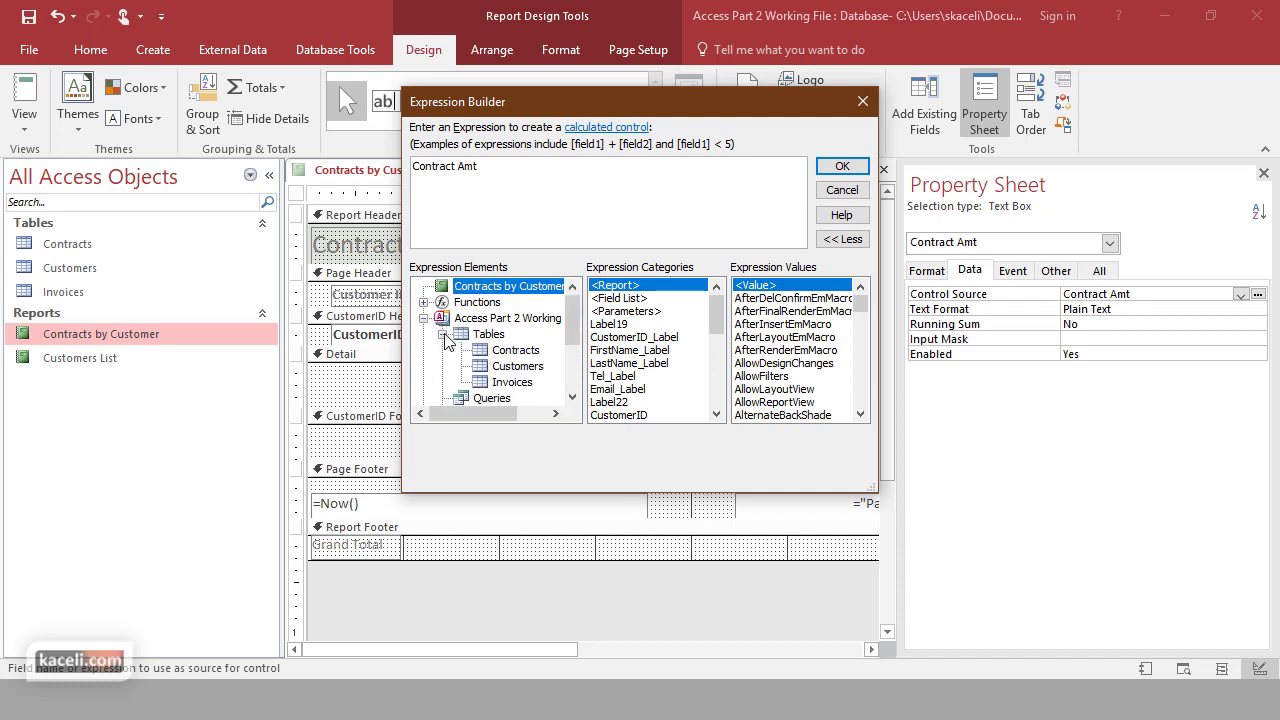
click(520, 351)
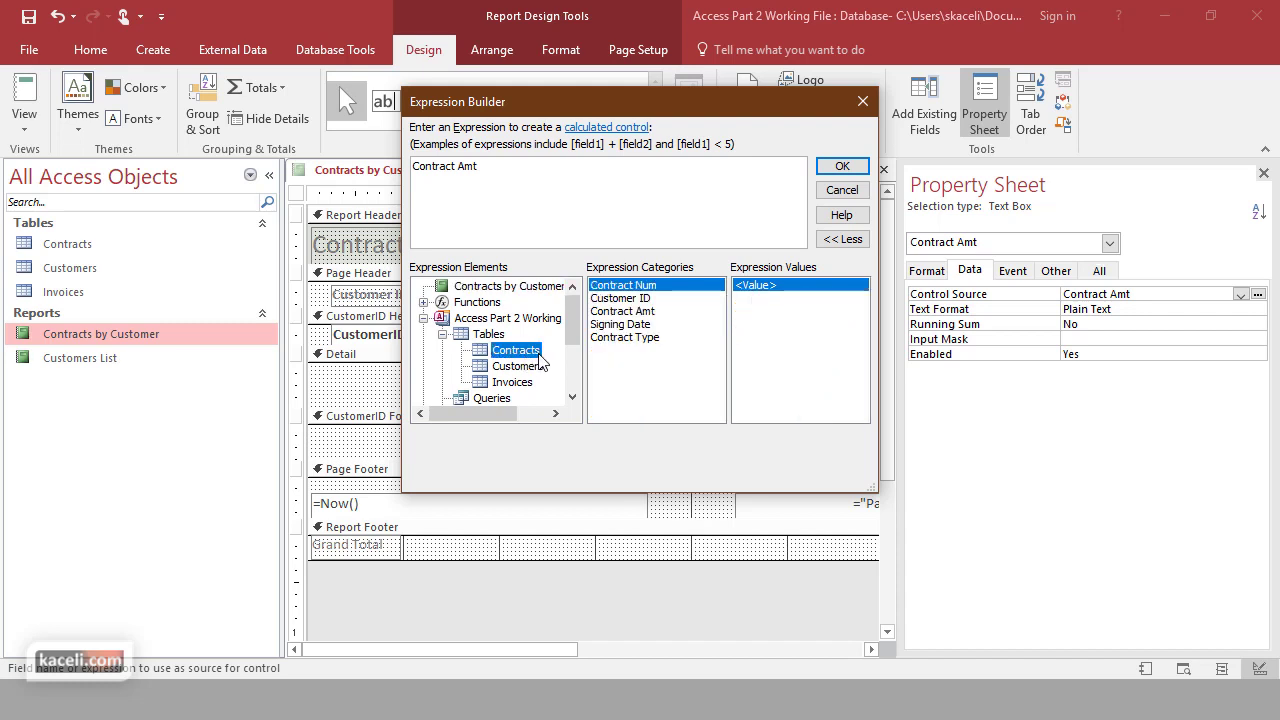
click(650, 323)
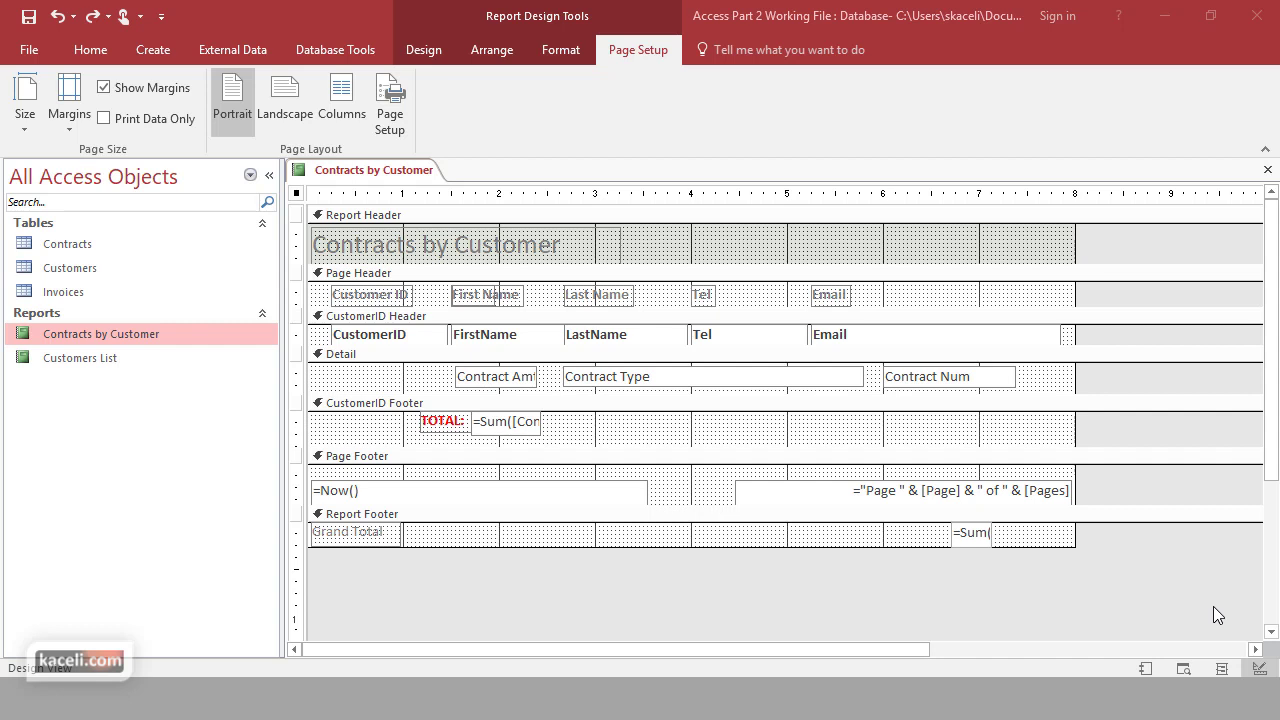
Step: Close the Contracts by Customer report without saving its latest changes and reopen it in Design View
click(520, 380)
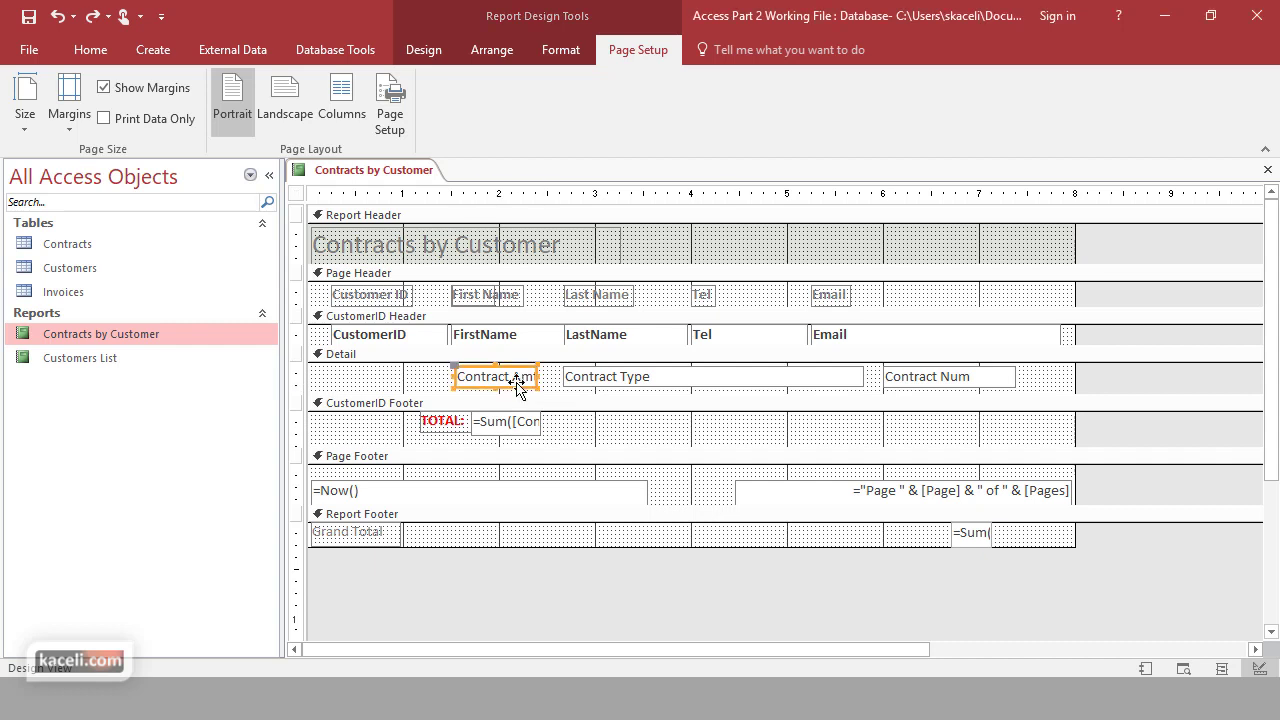
click(126, 333)
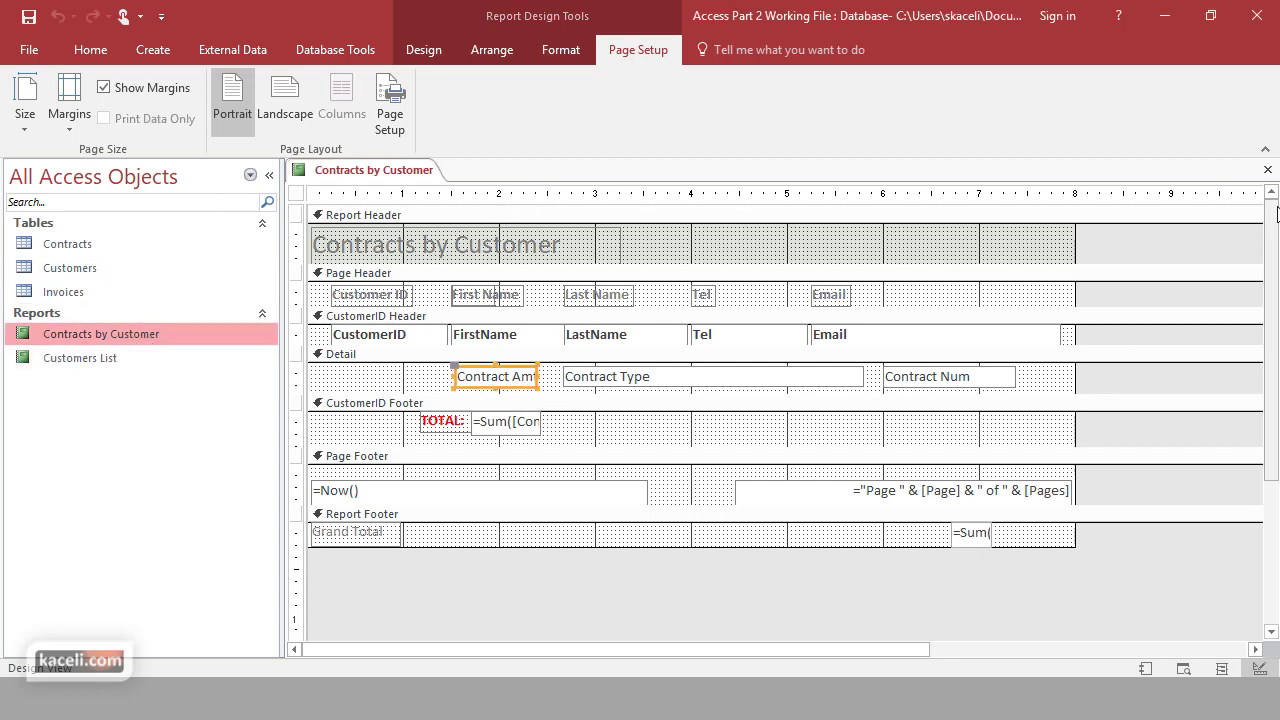
click(1267, 172)
click(655, 407)
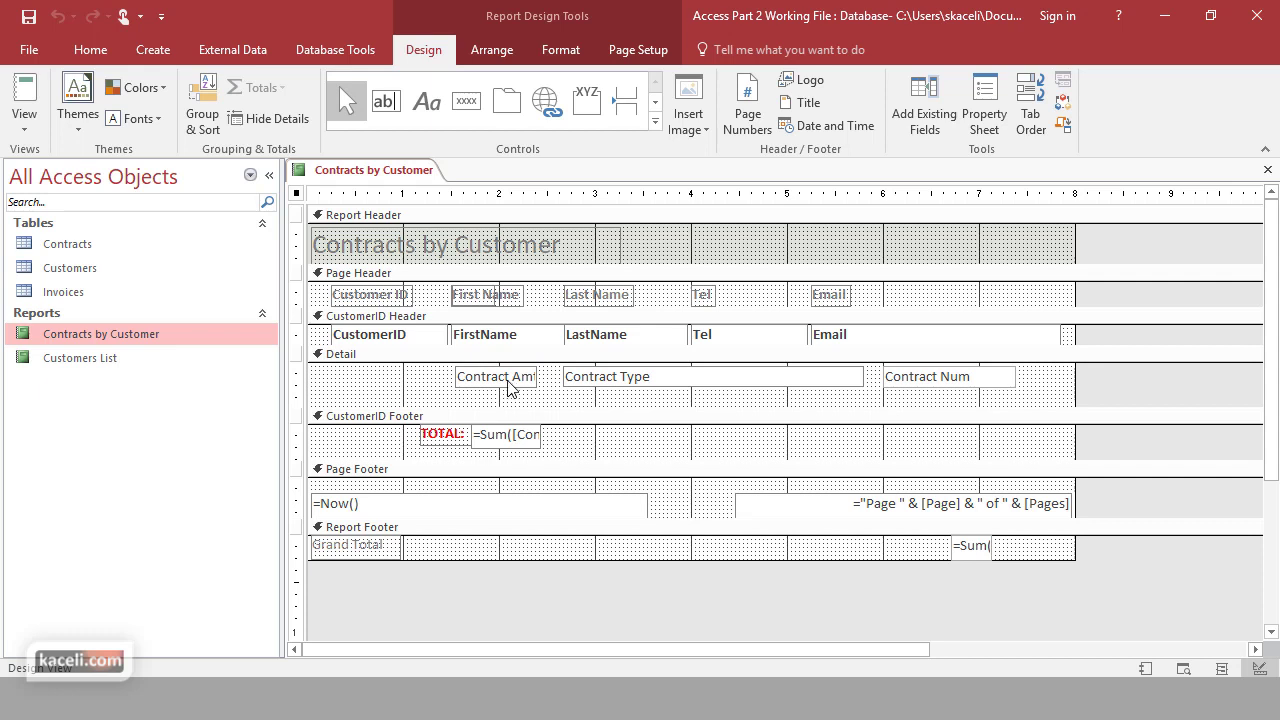
Step: Swap Contract Num and Contract Amt around Contract Type in the Detail section, narrowing Contract Num and widening Contract Amt to fit
click(936, 389)
drag(936, 389, 556, 409)
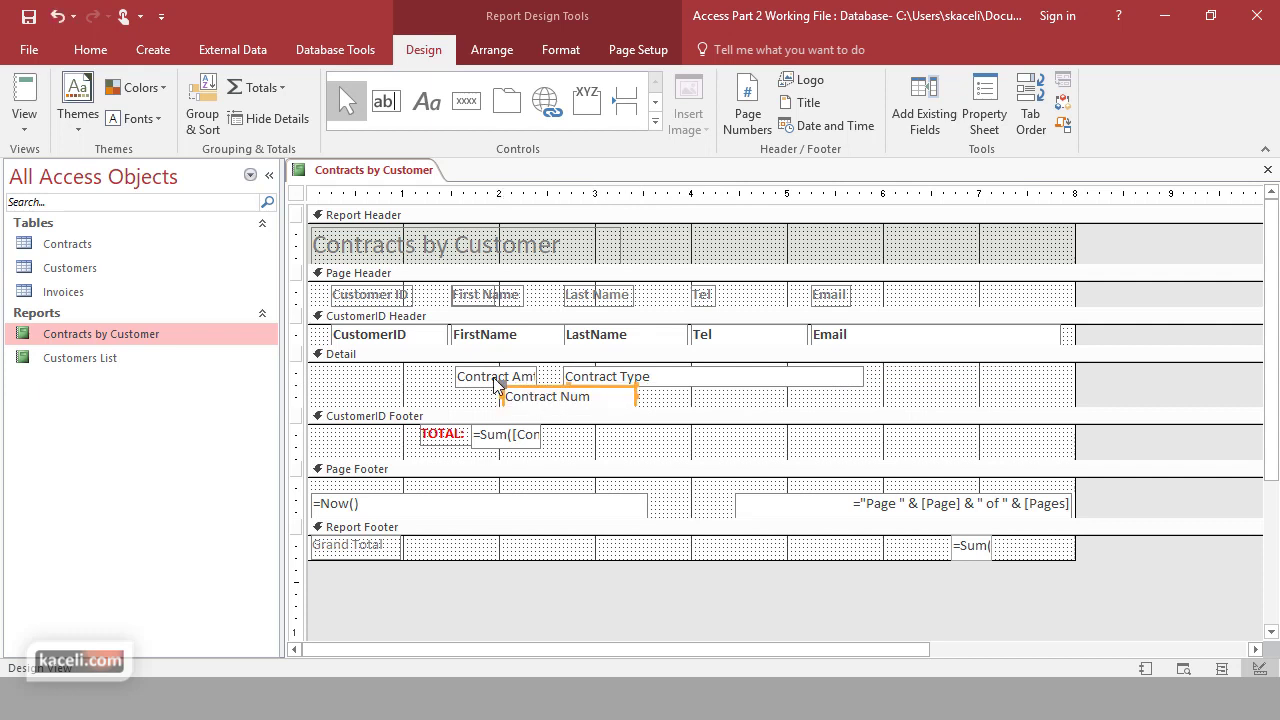
mouse_move(480, 383)
mouse_down()
mouse_move(558, 376)
mouse_move(462, 380)
mouse_move(482, 375)
mouse_up()
click(947, 382)
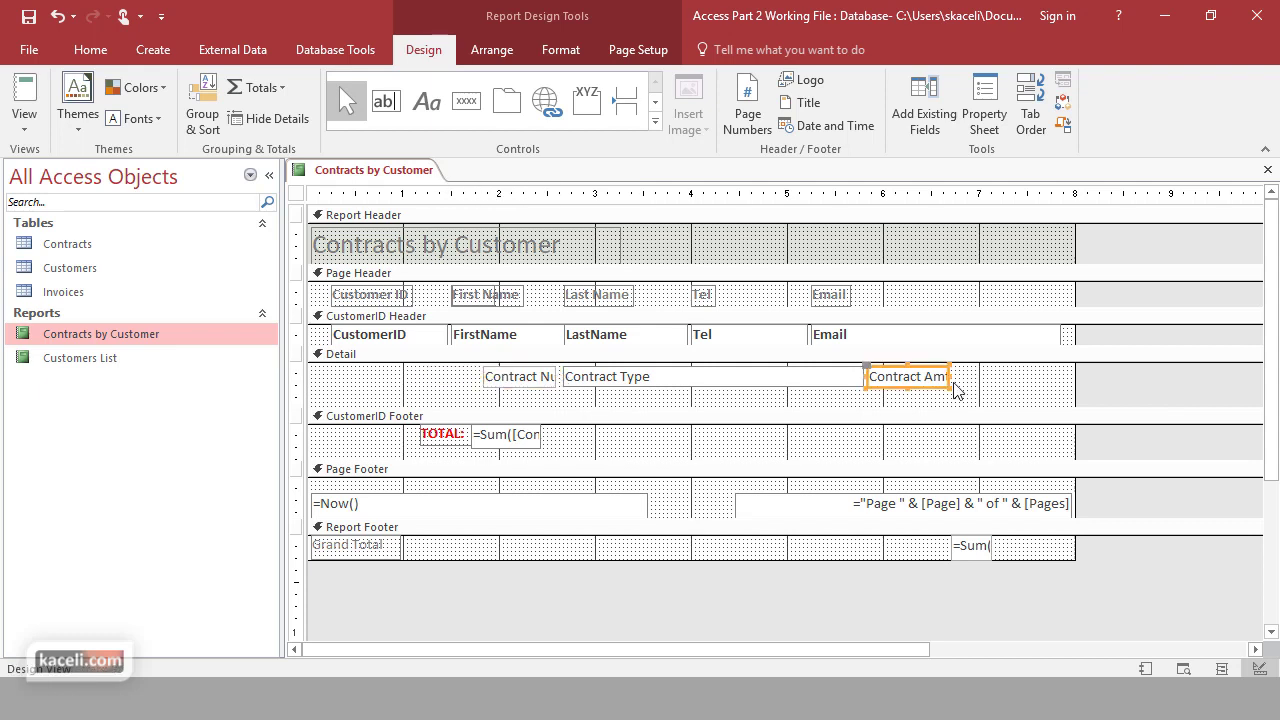
drag(953, 385, 988, 380)
Step: Move the CustomerID Footer's sum box beneath Contract Amt with the TOTAL label just before it, and slightly shorten the Detail section
drag(487, 449, 899, 444)
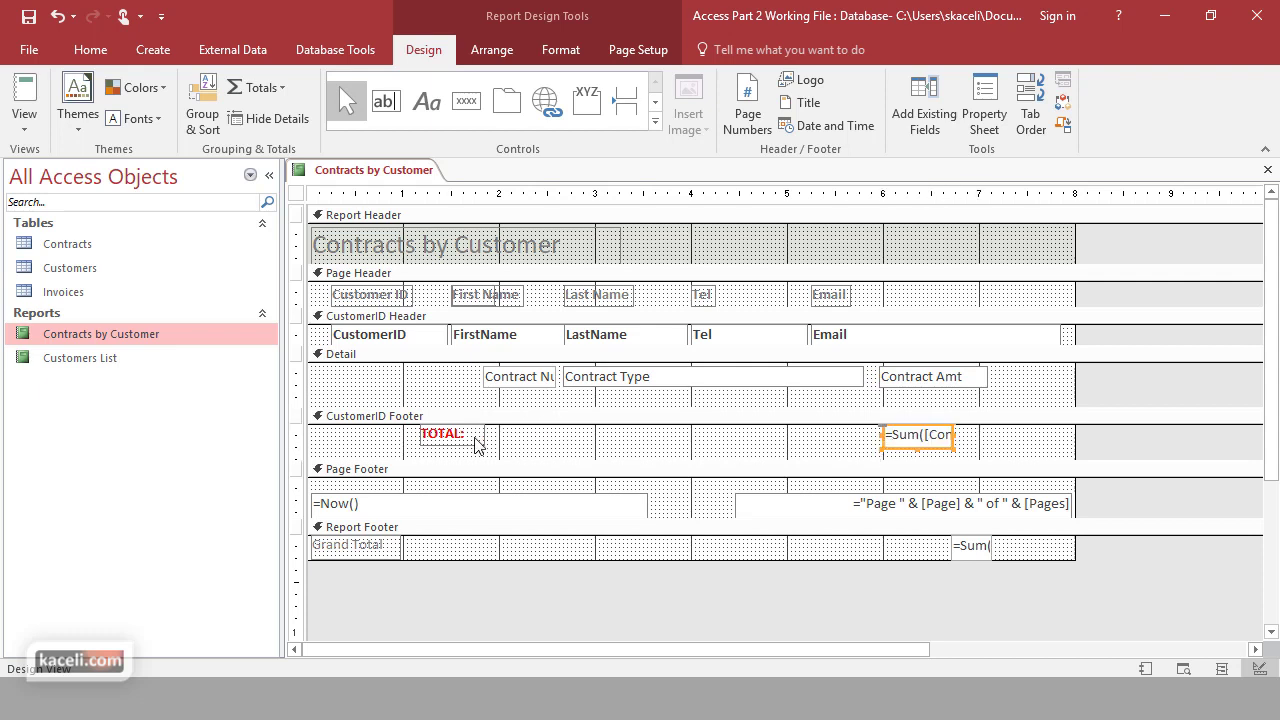
drag(480, 445, 874, 446)
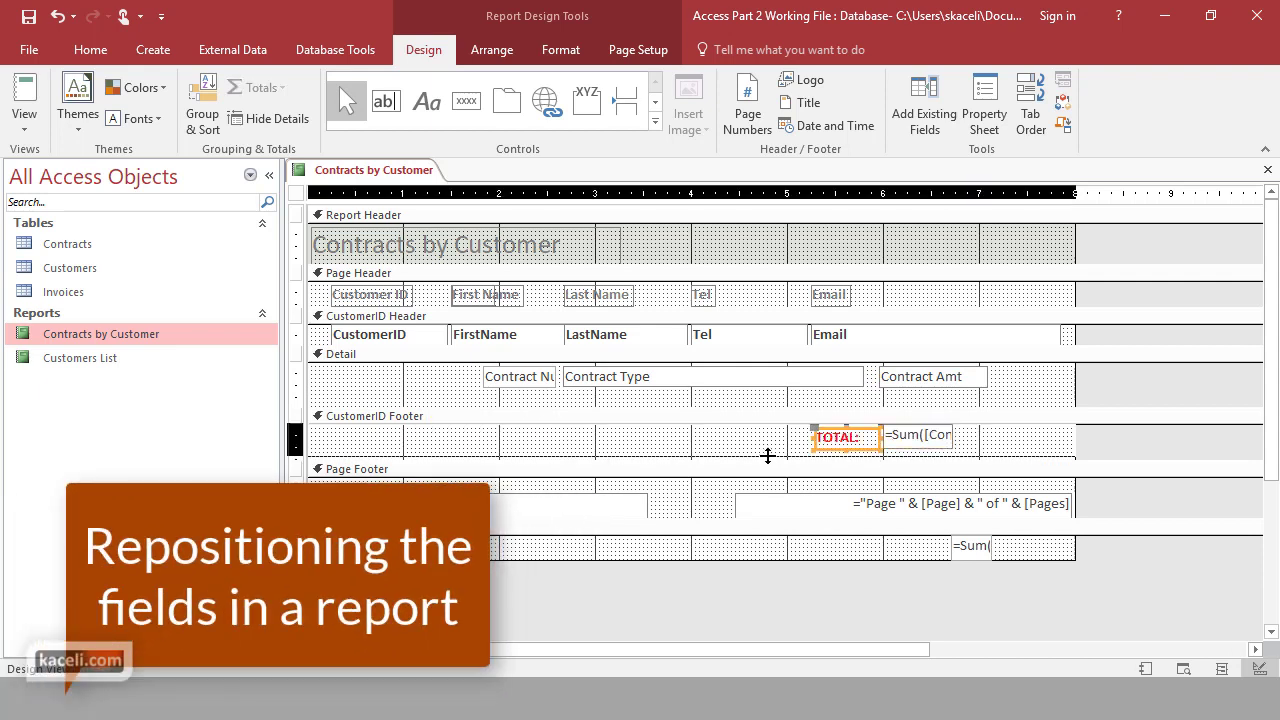
drag(691, 406, 702, 391)
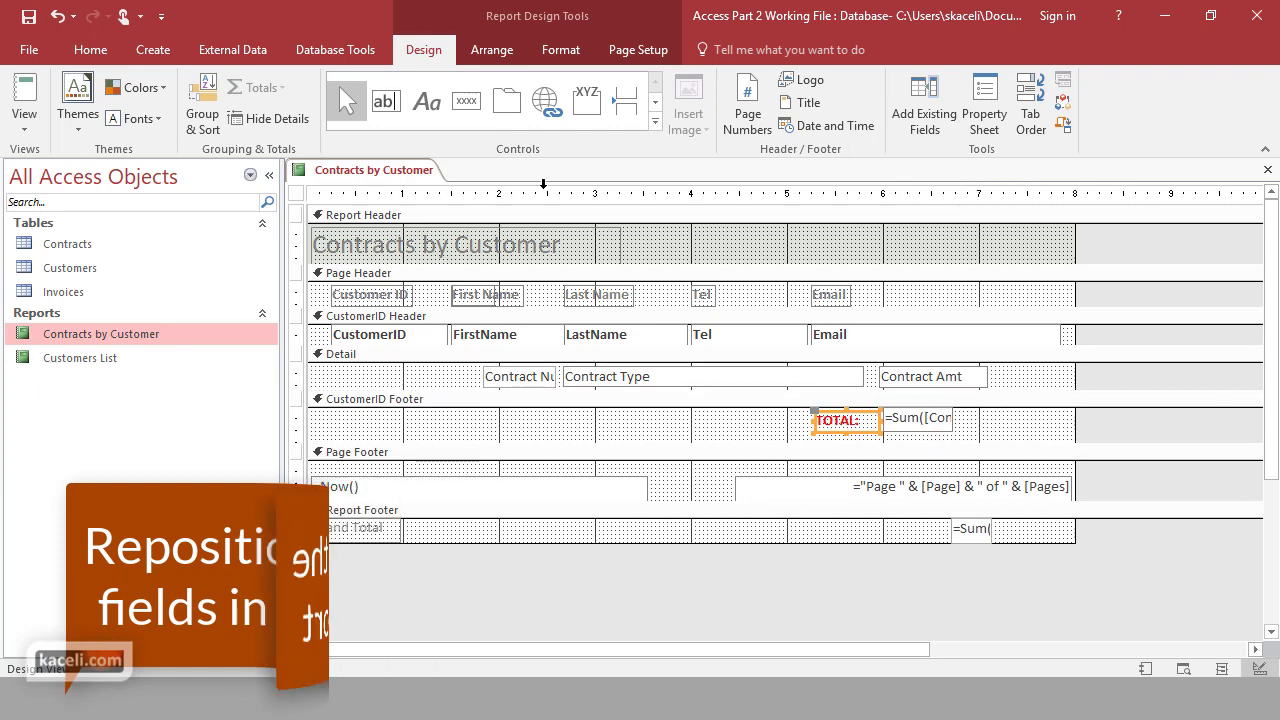
Step: Save and close the report, and reopen it to check the rearranged fields and totals
click(1267, 169)
click(563, 406)
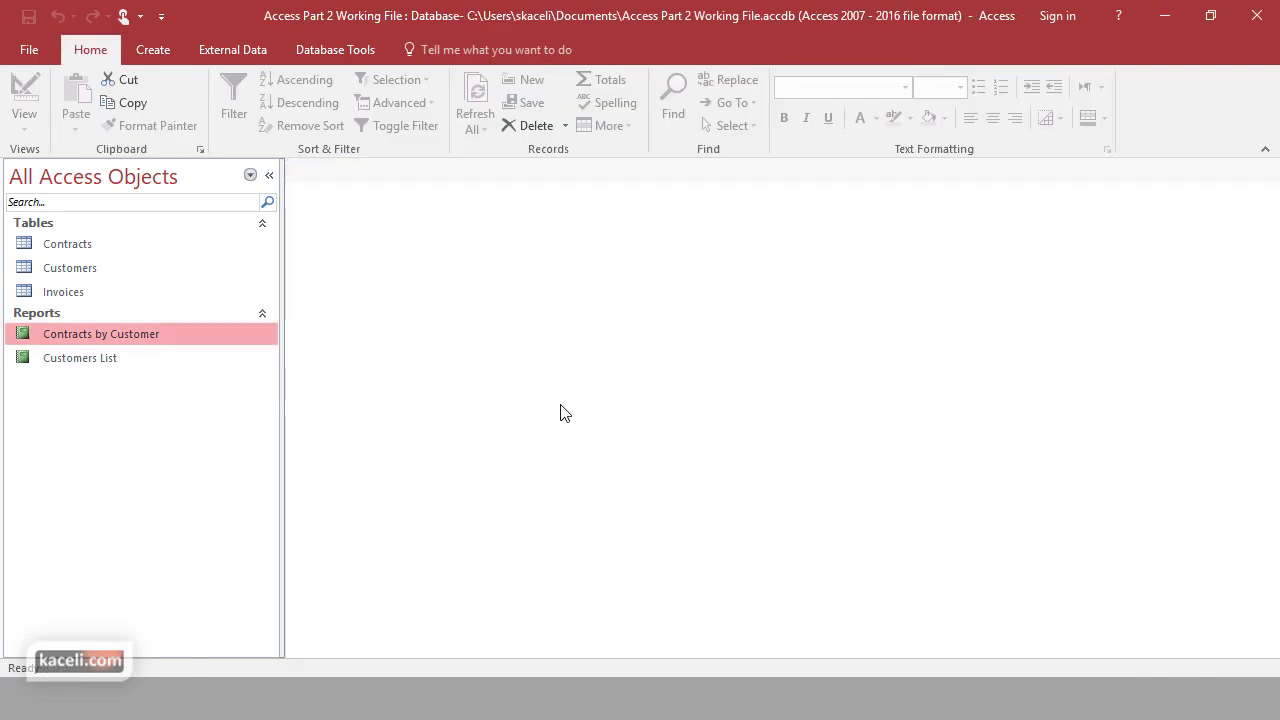
double_click(137, 345)
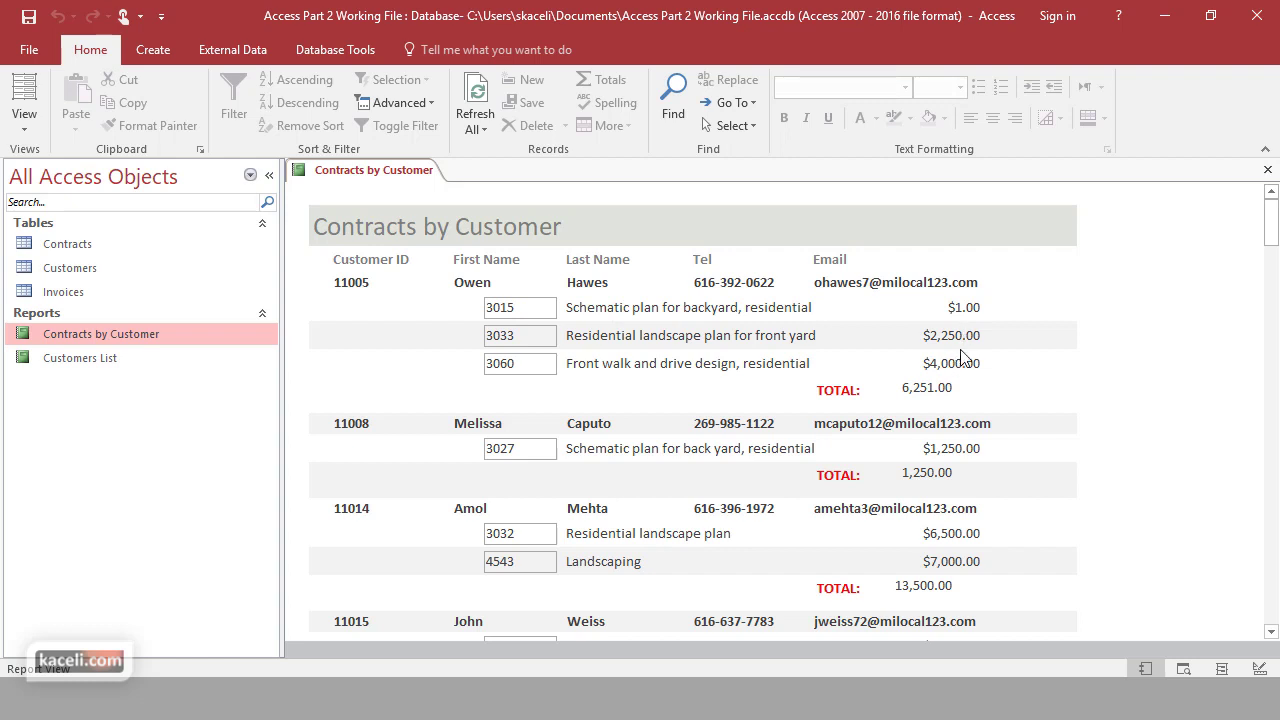
Step: In Layout View, widen the customer total to end beneath Contract Amt and copy Contract Amt's formatting to Contract Num with Format Painter
click(32, 124)
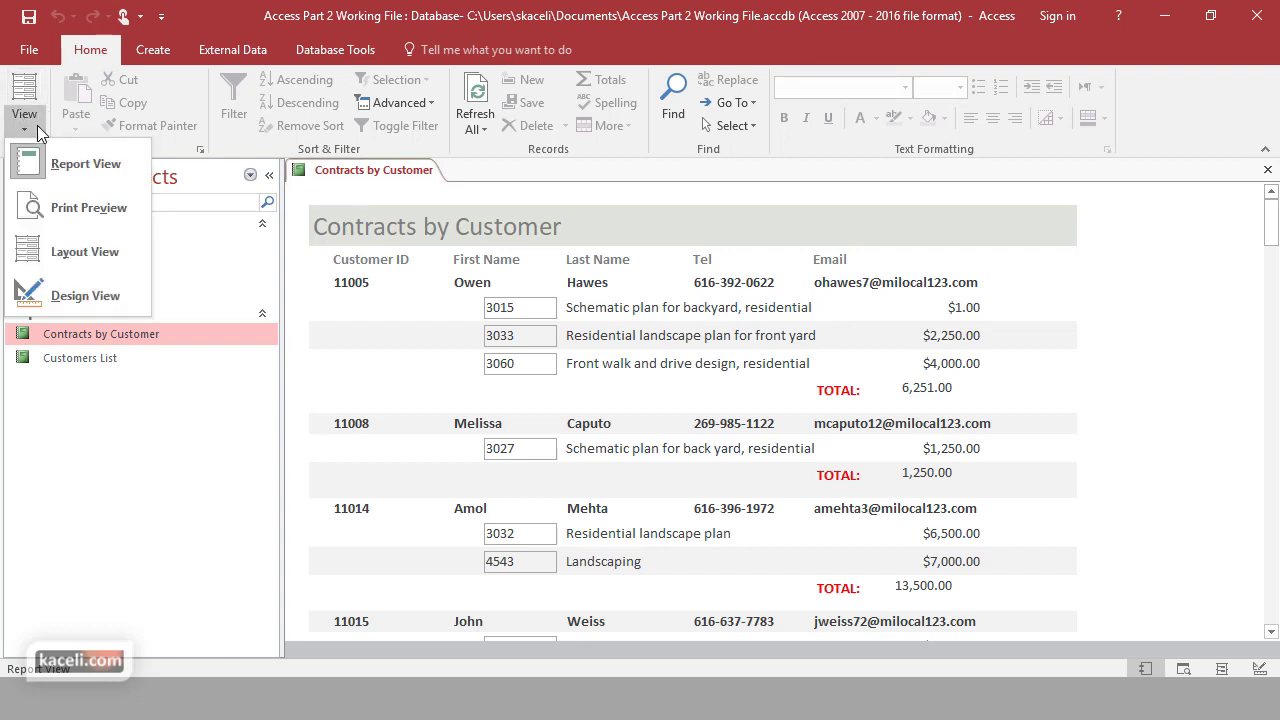
click(68, 258)
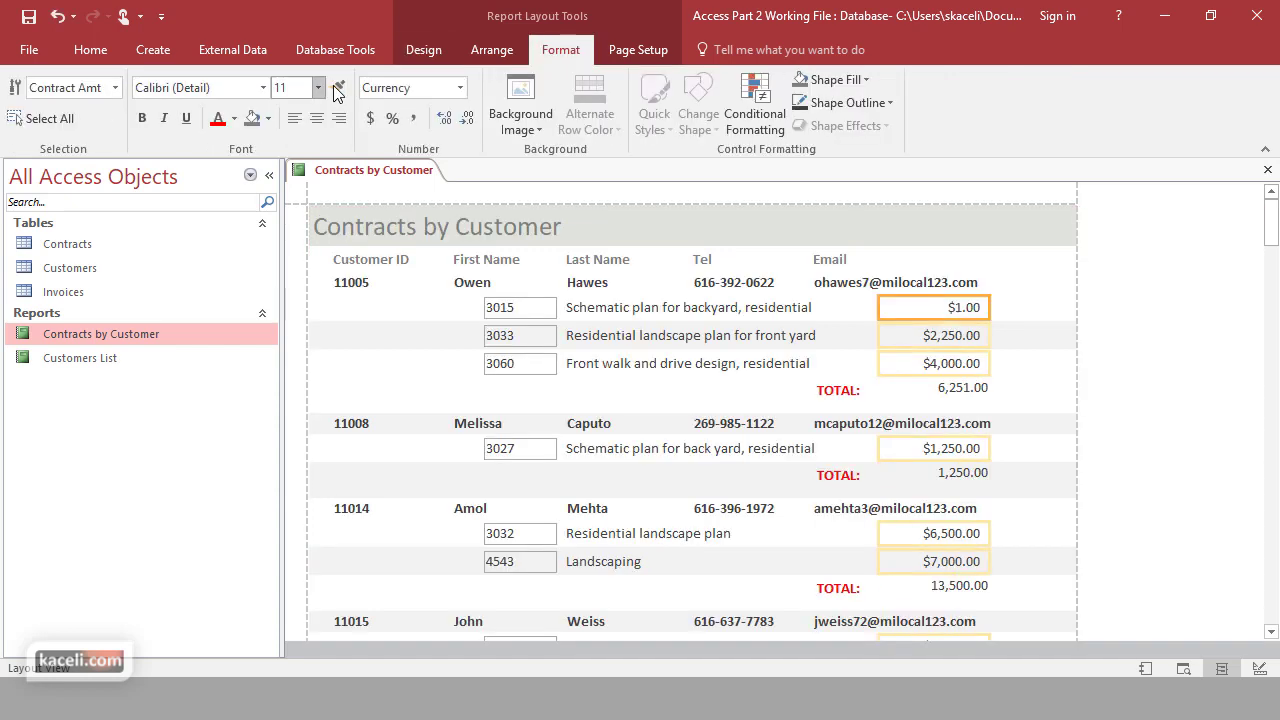
click(337, 88)
click(518, 316)
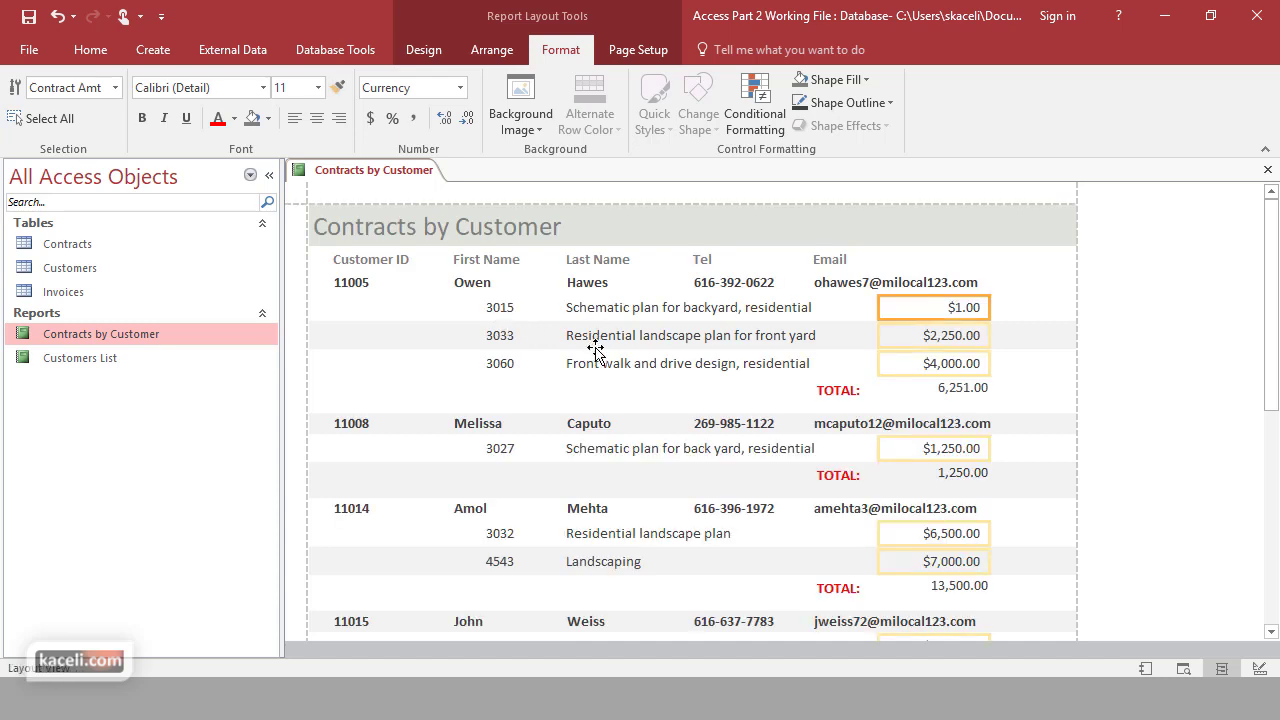
click(582, 388)
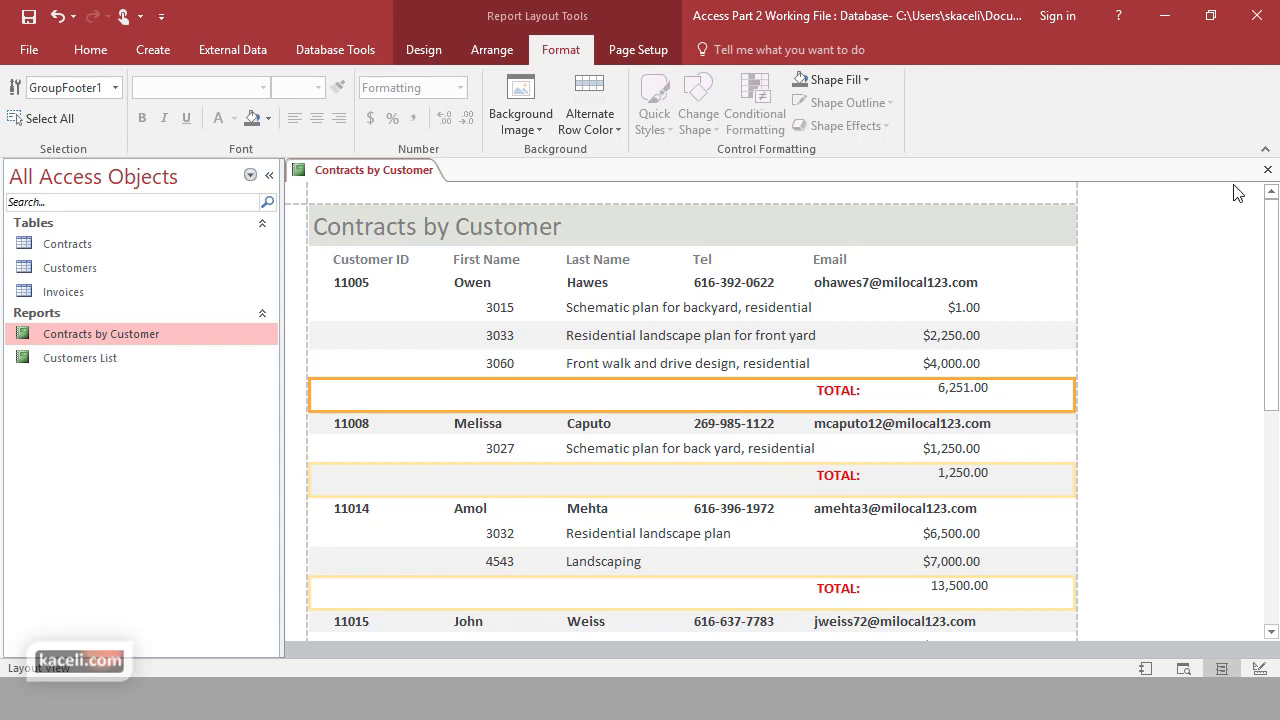
Step: Save the layout changes, close the report and reopen it in Report View
click(1268, 170)
click(550, 410)
key(Return)
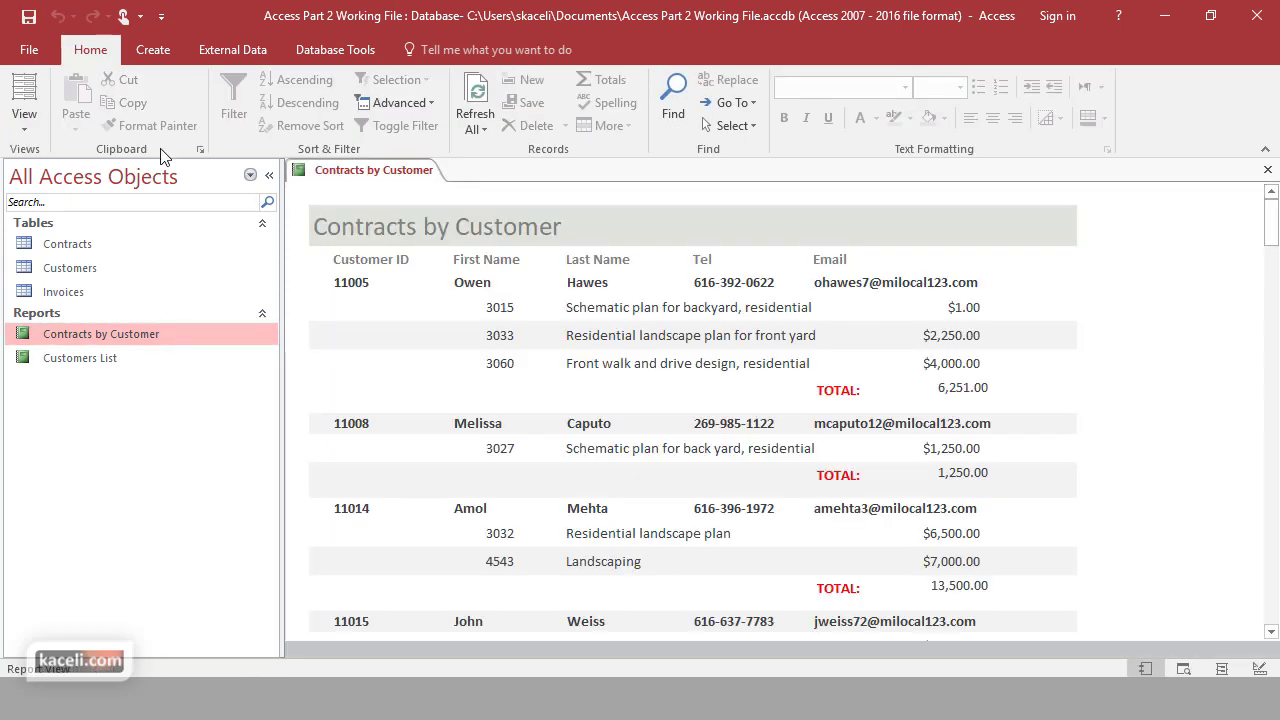
Step: Show the report in Print Preview and review its first page down to the page footer
click(31, 128)
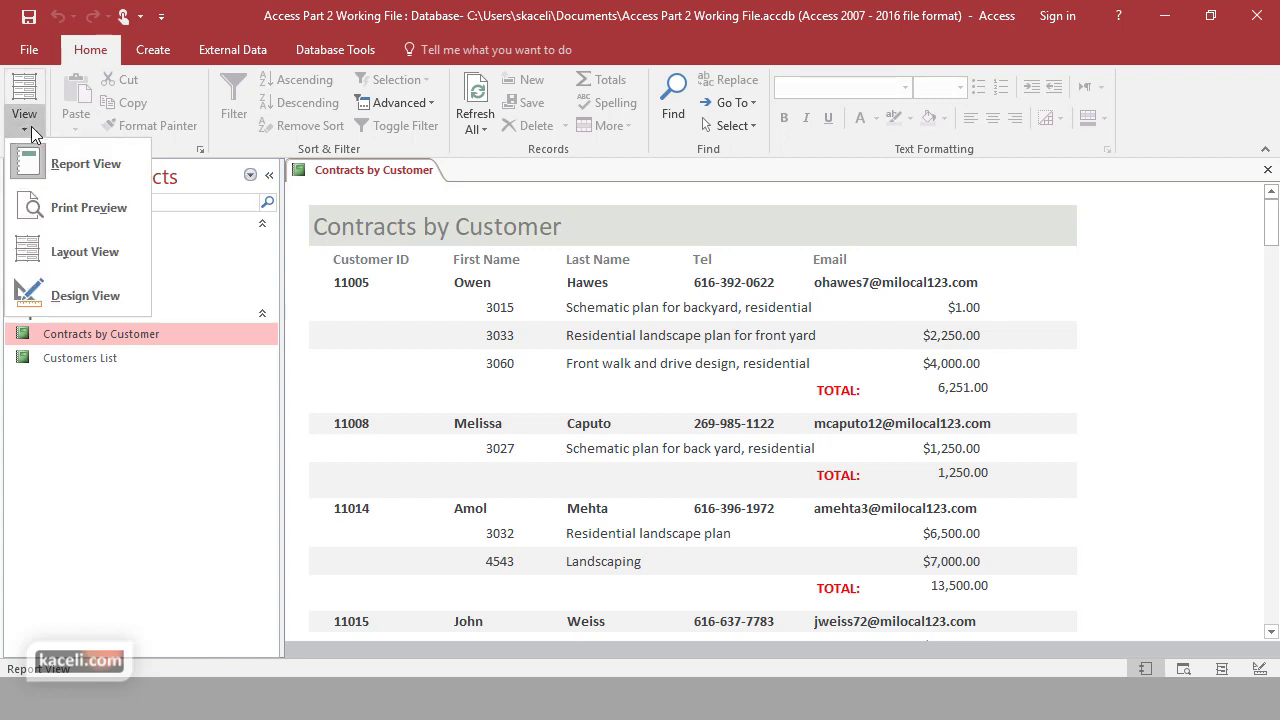
click(65, 209)
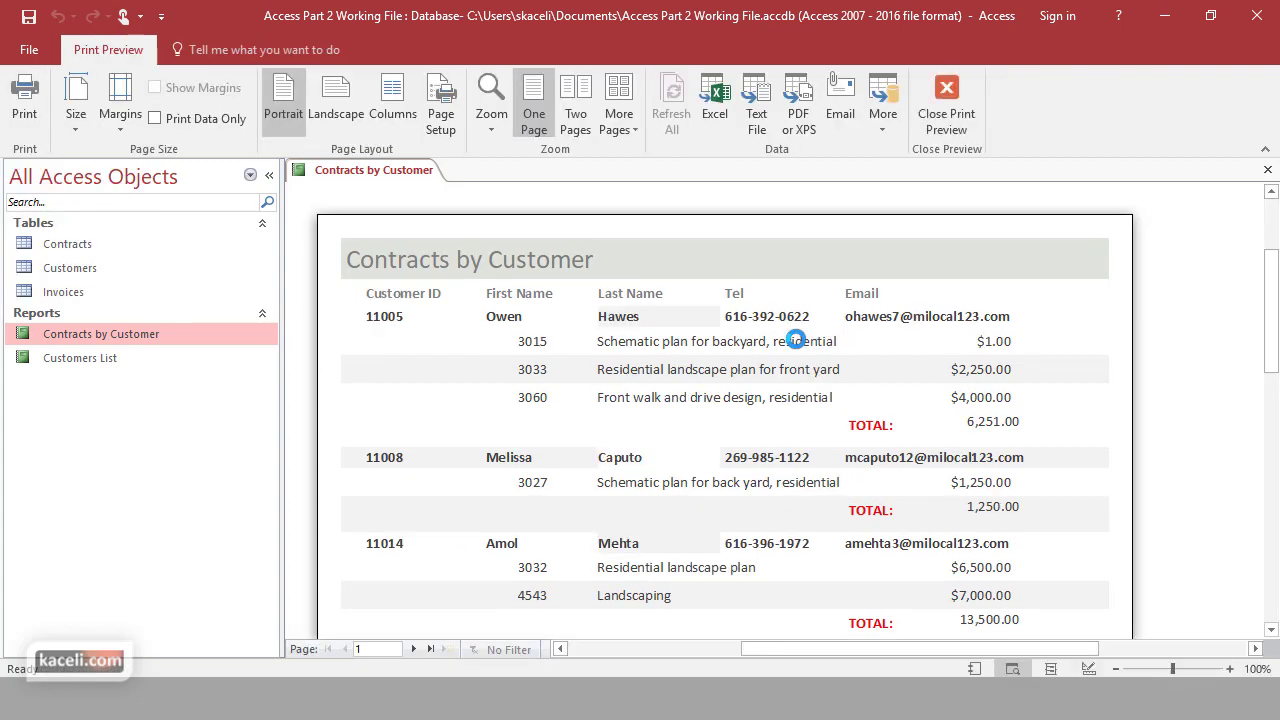
scroll(778, 388, down, 3)
scroll(778, 388, down, 13)
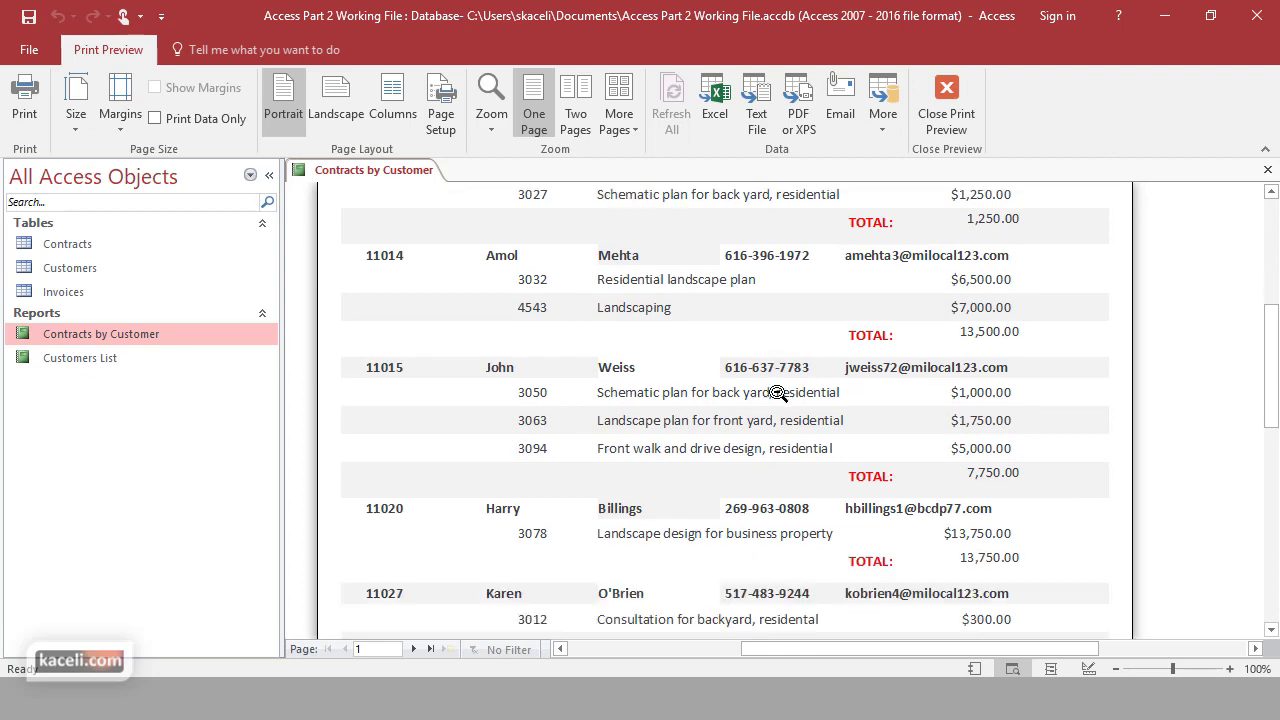
scroll(769, 403, down, 2)
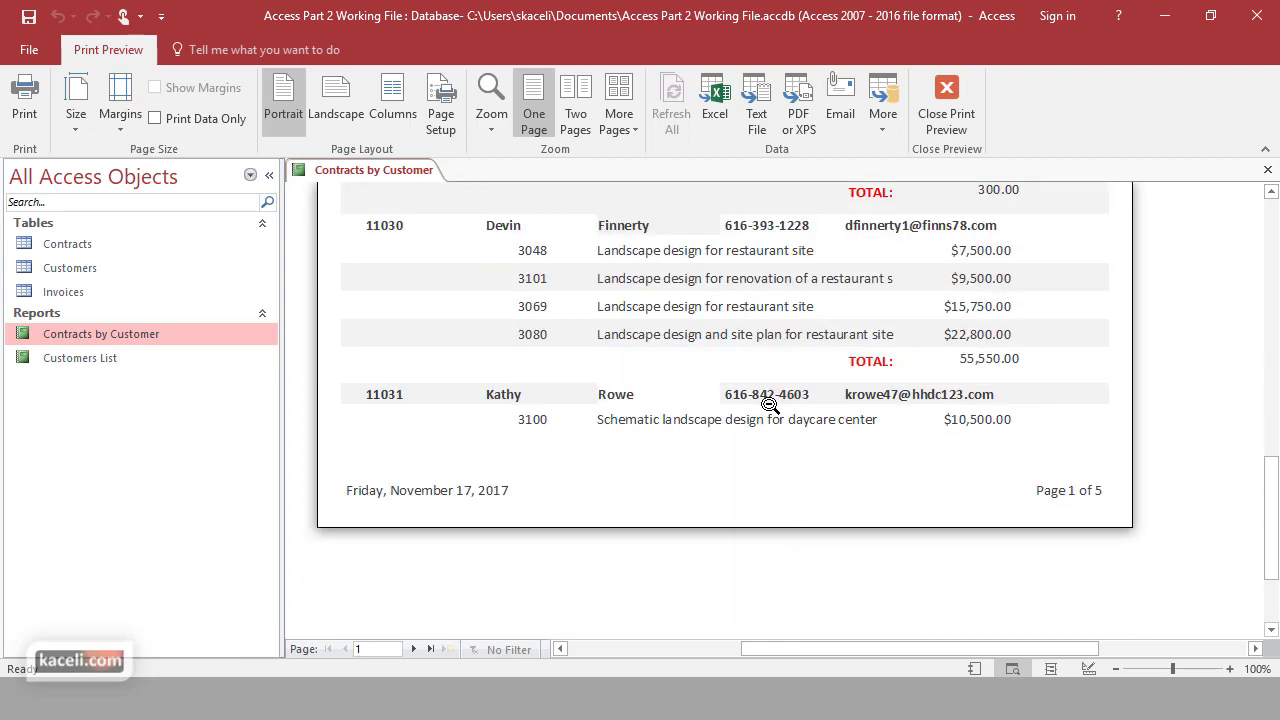